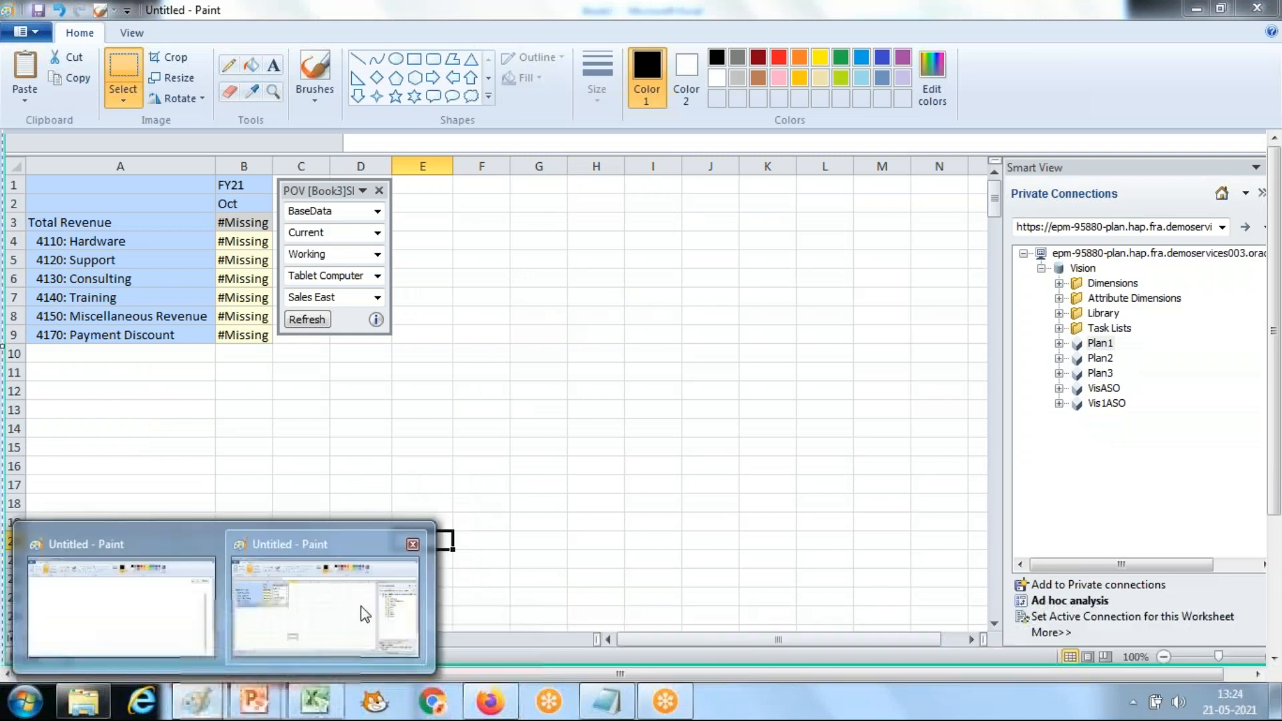
Switch to the Paint window with the spreadsheet capture and place the copied Revenue_Data.txt screenshot beside the POV box
left_click(346, 609)
key("ctrl+v")
left_click_drag(364, 471, 787, 492)
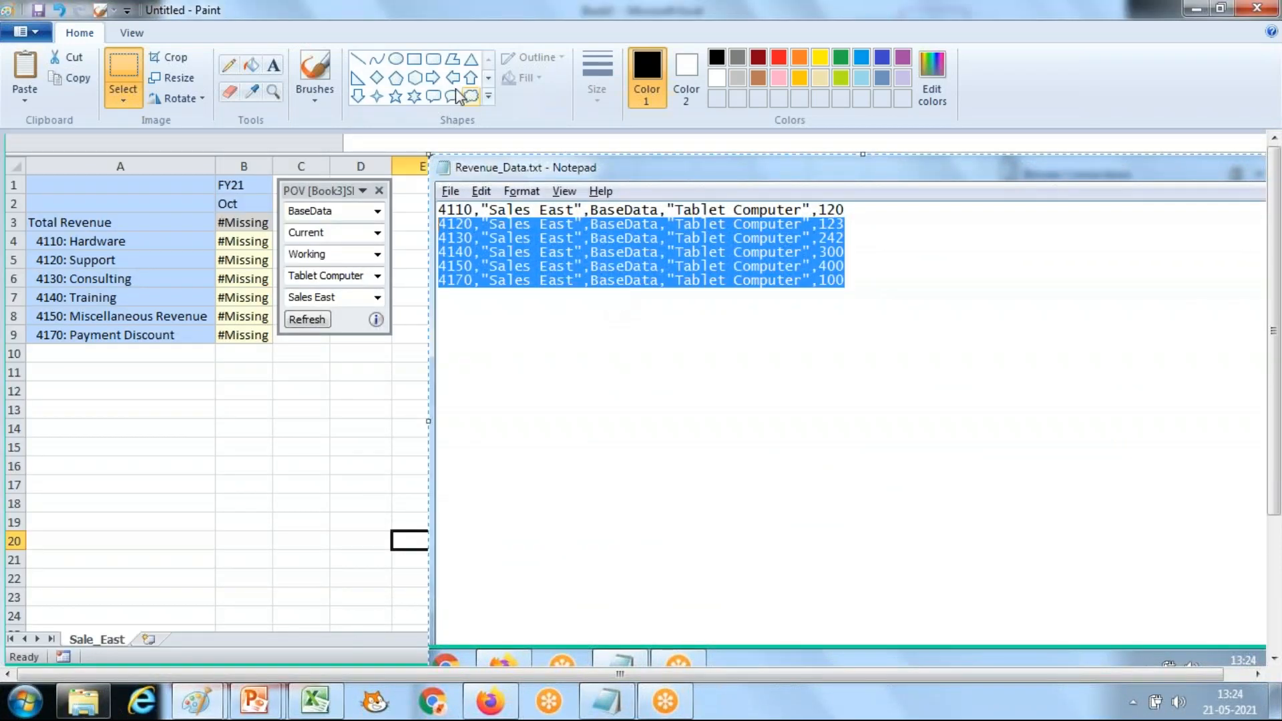
Outline the account codes in the text file and the matching account rows in the spreadsheet with red rectangles
left_click(414, 59)
left_click(604, 83)
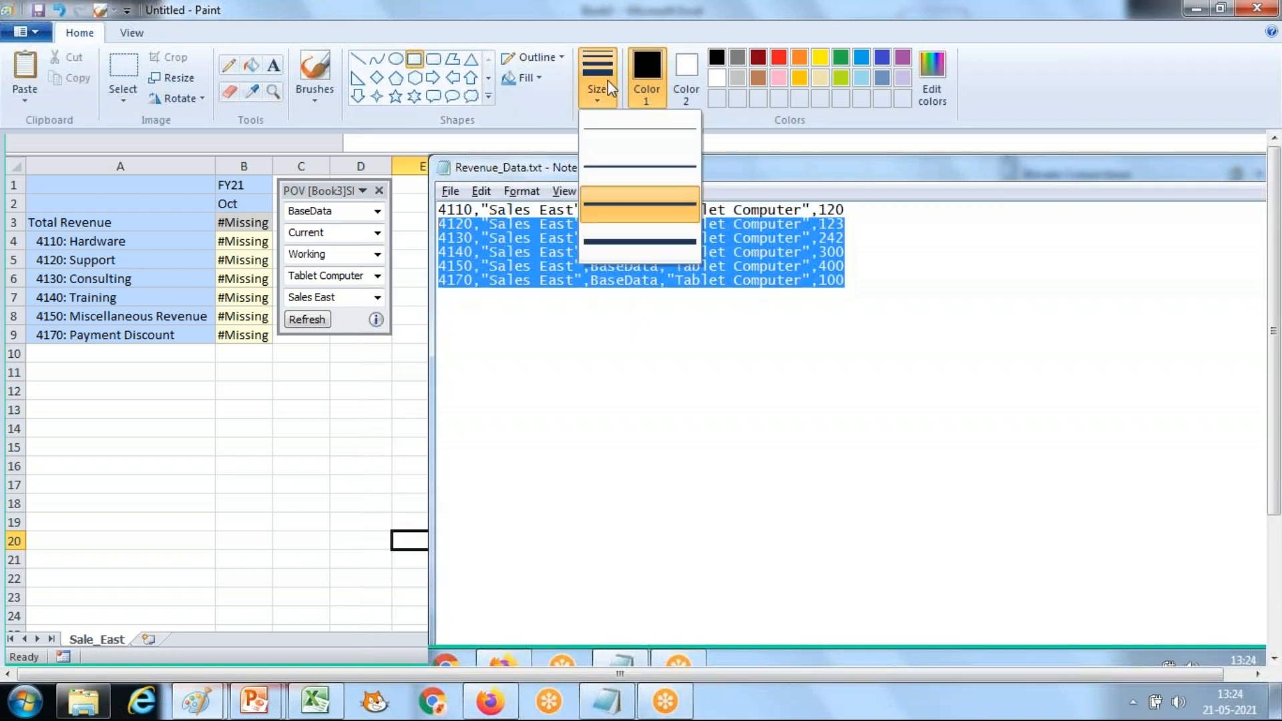
left_click(620, 165)
left_click(778, 57)
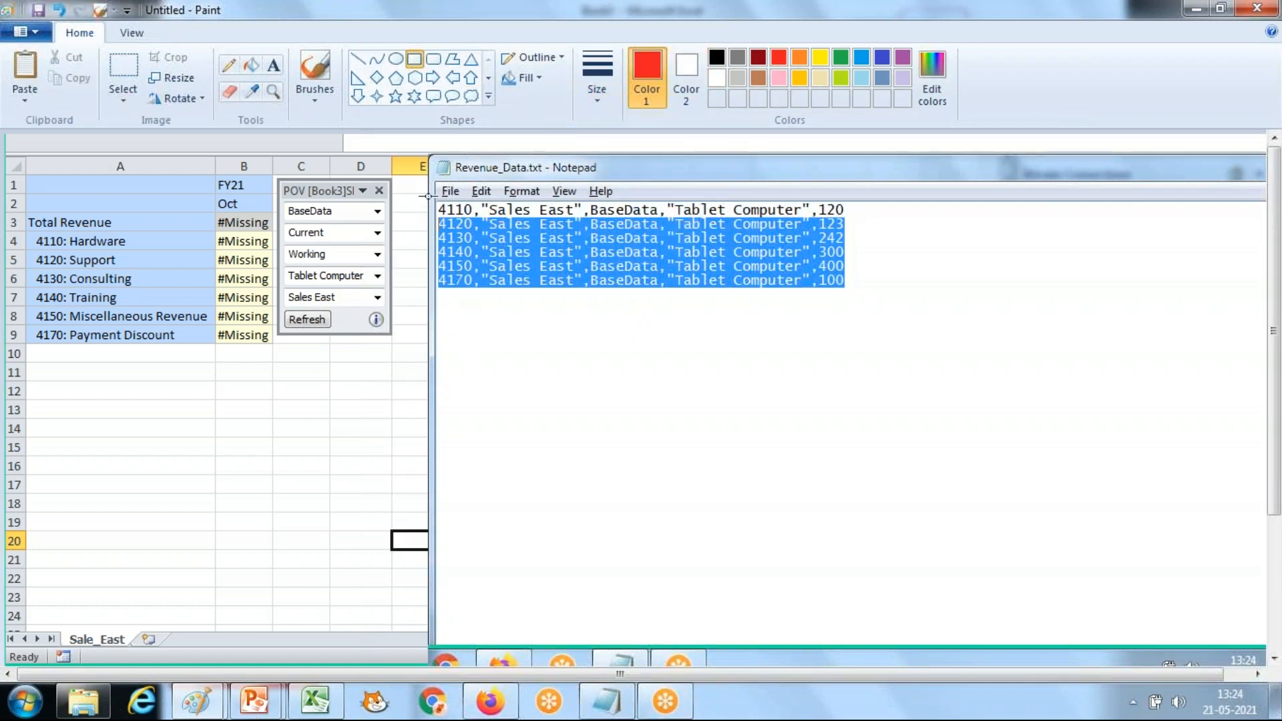
left_click_drag(434, 179, 480, 293)
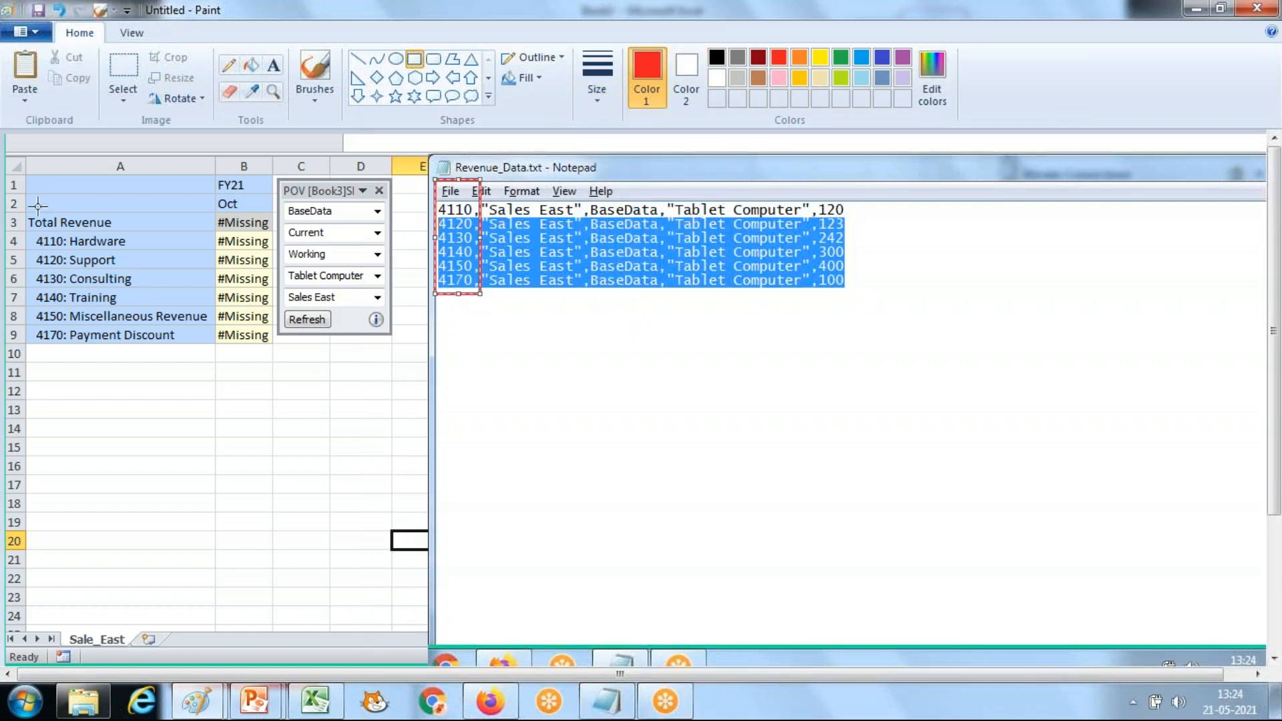
mouse_move(20, 214)
left_mouse_down()
mouse_move(38, 259)
mouse_move(195, 359)
mouse_move(217, 348)
left_mouse_up()
left_click(556, 320)
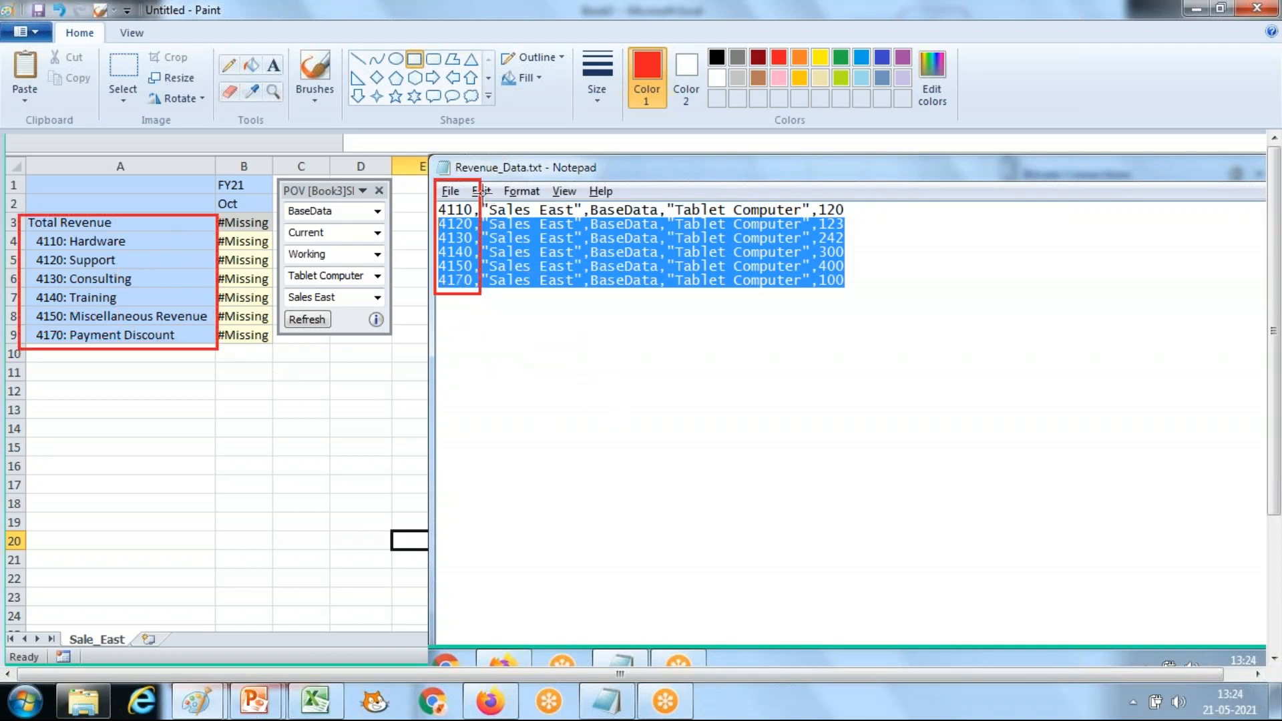
Outline the "Sales East" and BaseData columns in the text file and their matching POV entries with red rectangles
mouse_move(480, 180)
left_mouse_down()
mouse_move(576, 310)
mouse_move(582, 291)
left_mouse_up()
mouse_move(283, 285)
left_mouse_down()
mouse_move(354, 319)
mouse_move(391, 319)
mouse_move(386, 306)
left_mouse_up()
left_click(645, 388)
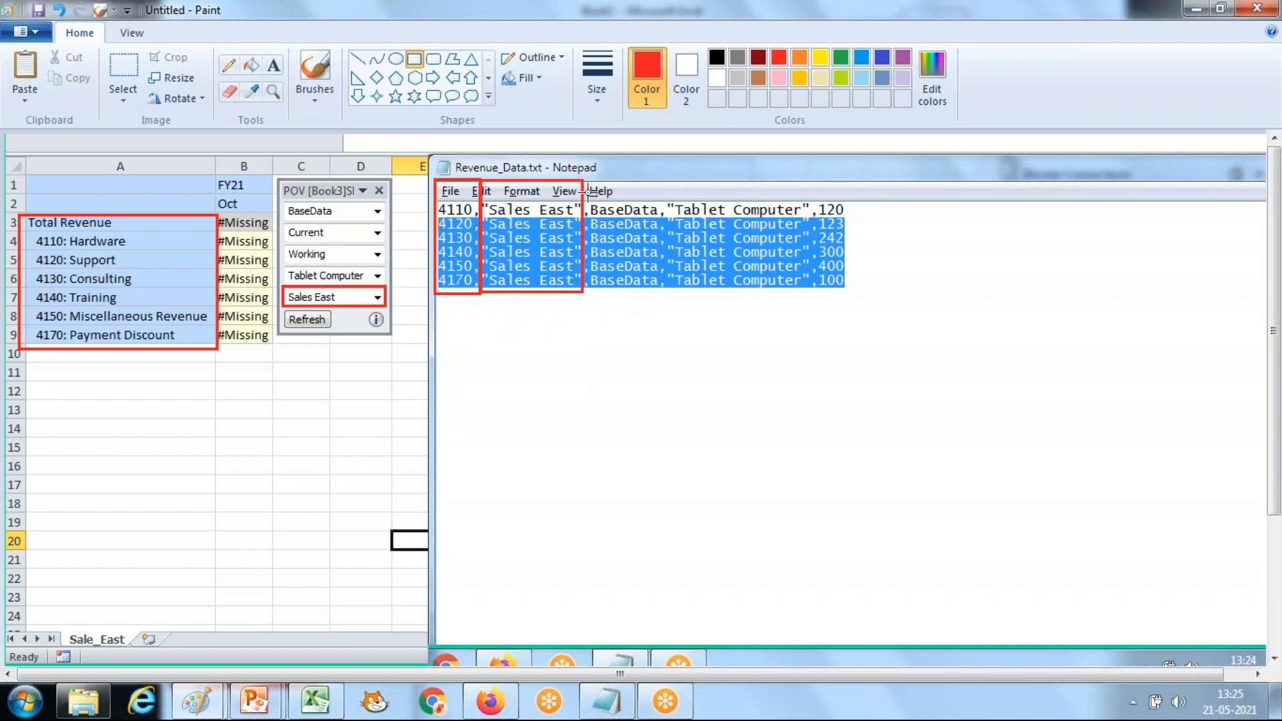
mouse_move(581, 177)
left_mouse_down()
mouse_move(604, 277)
mouse_move(651, 304)
mouse_move(669, 294)
left_mouse_up()
left_click(650, 353)
left_click_drag(279, 201, 388, 221)
left_click(688, 249)
Outline the Tablet Computer column with its POV entry, and the amount column with the spreadsheet's #Missing cells
mouse_move(672, 179)
left_mouse_down()
mouse_move(775, 307)
mouse_move(821, 309)
mouse_move(809, 285)
left_mouse_up()
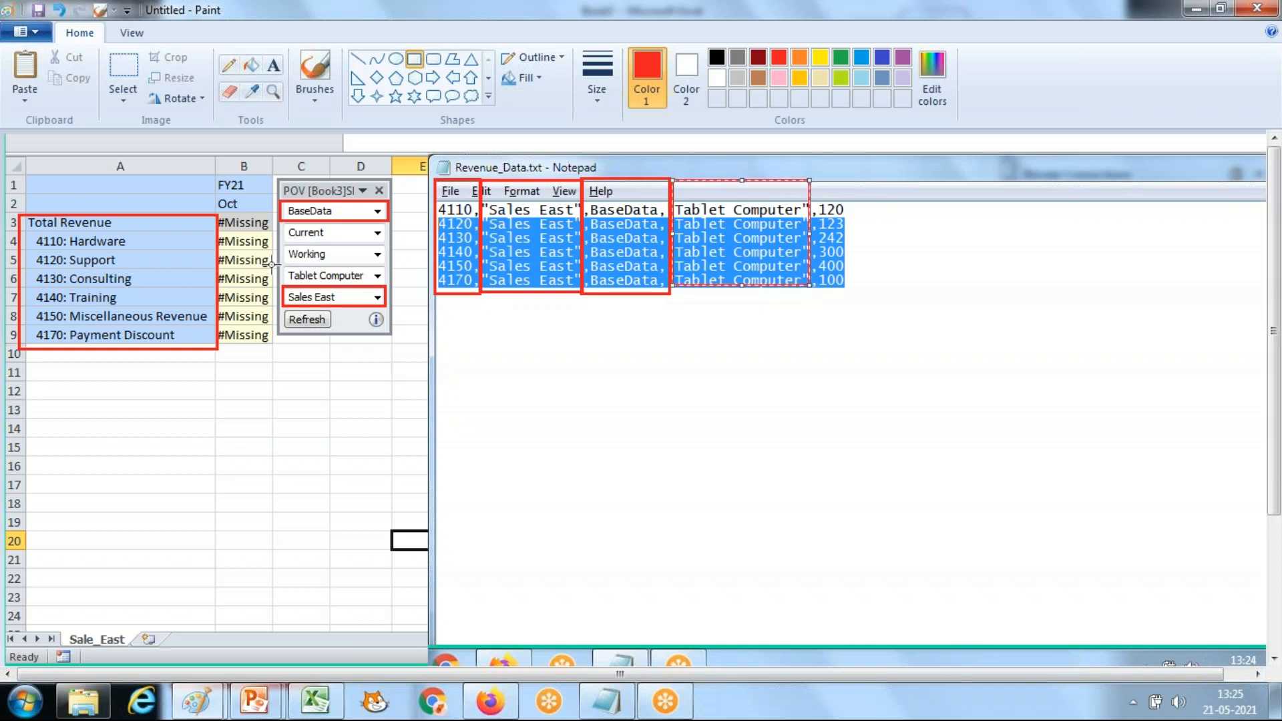
left_click_drag(278, 264, 391, 287)
left_click(1079, 389)
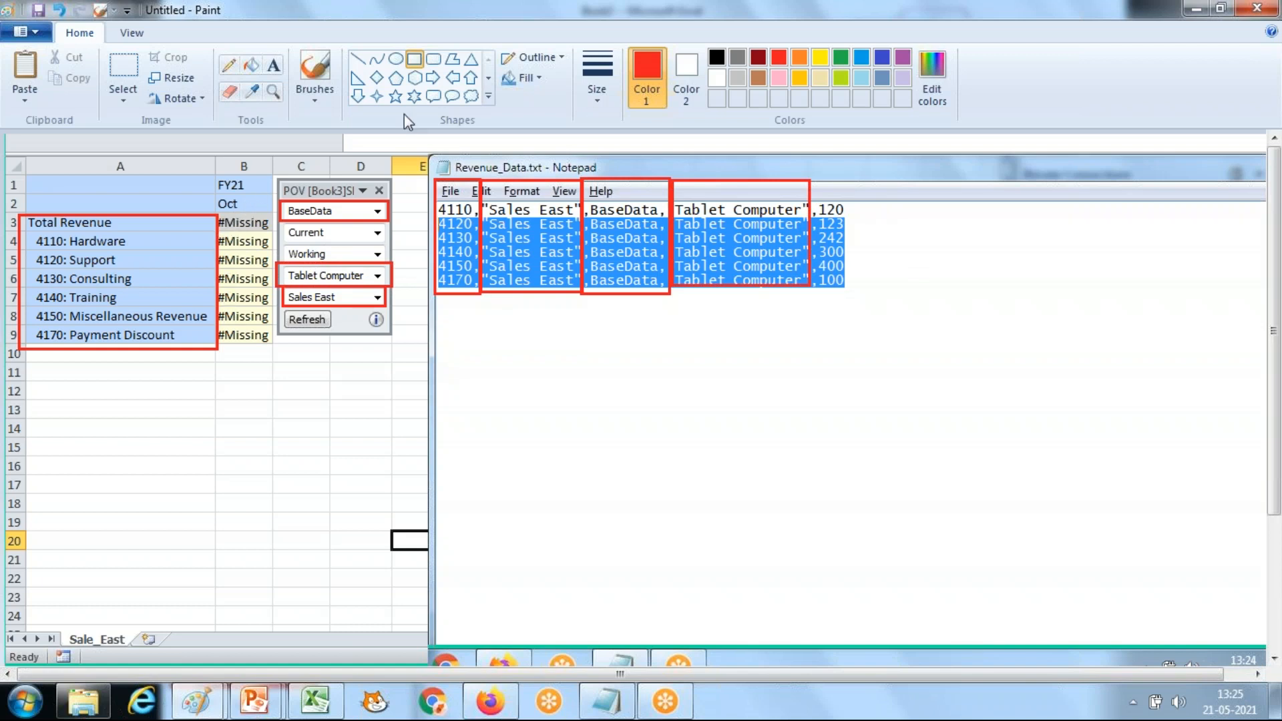
left_click_drag(219, 229, 273, 348)
left_click_drag(814, 188, 854, 292)
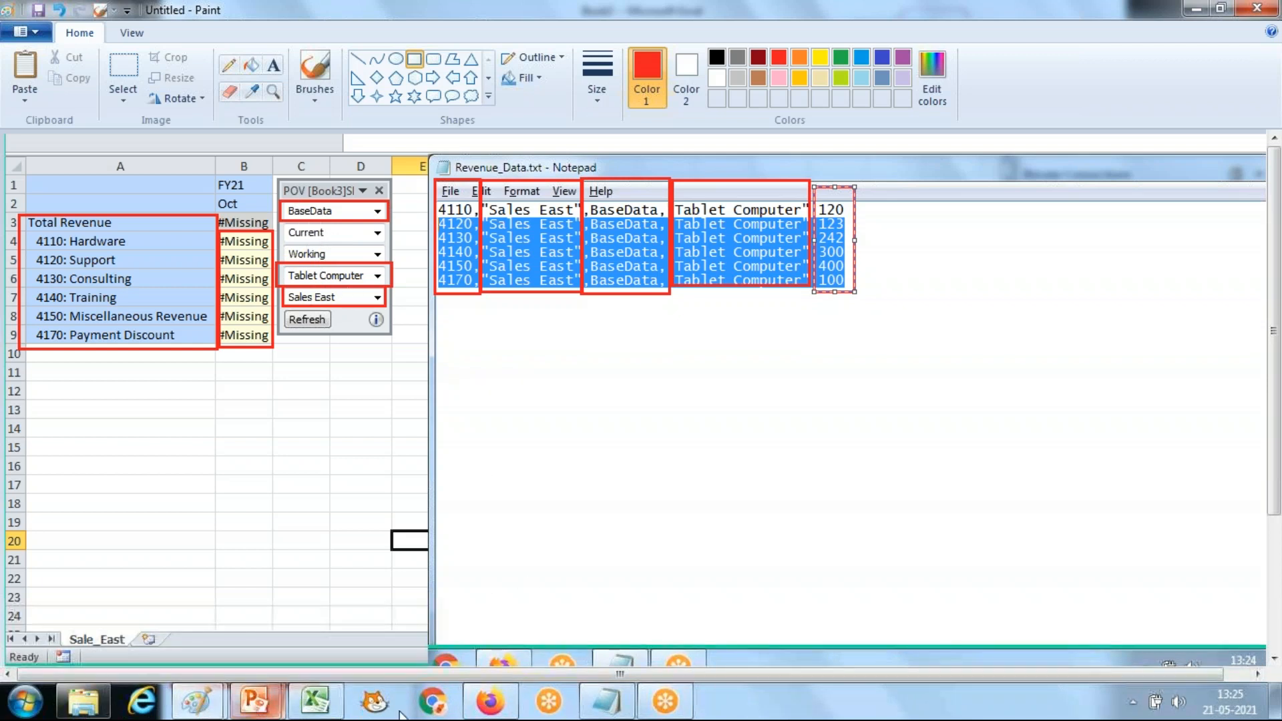
Switch to EPM Cloud Planning in Firefox and open the Setup area of Data Management in a maximized window
left_click(490, 701)
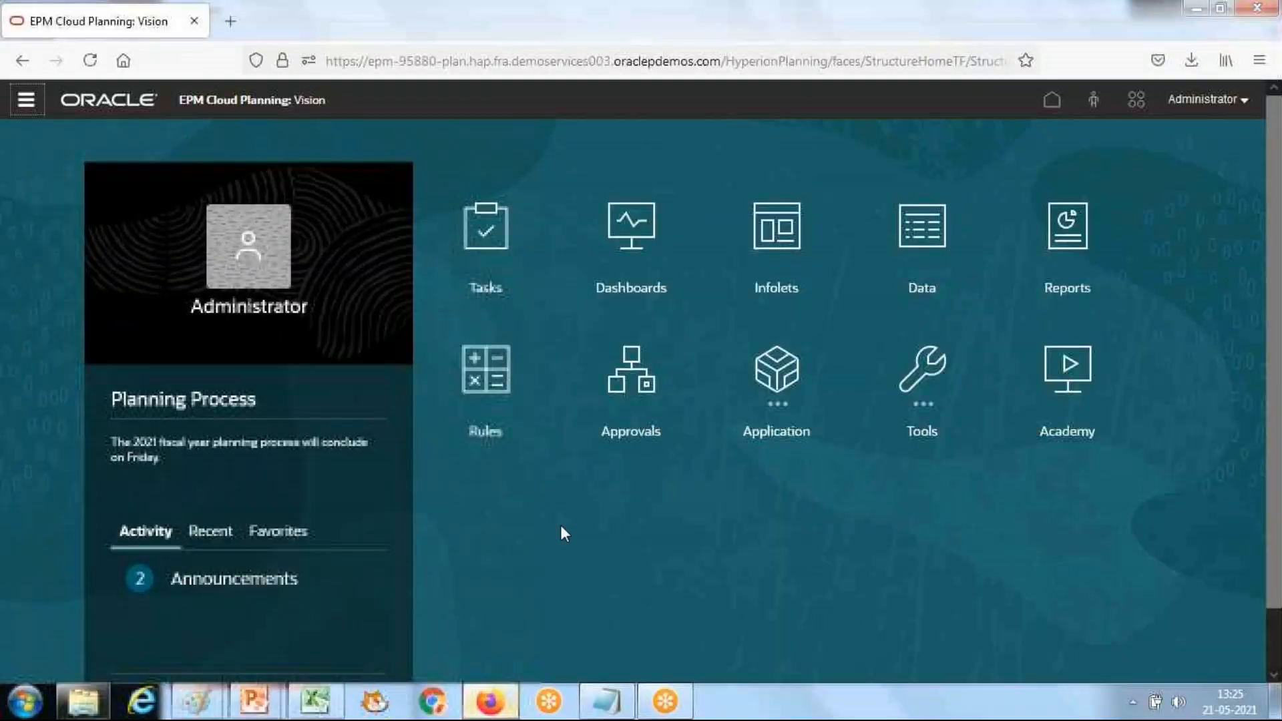
left_click(27, 100)
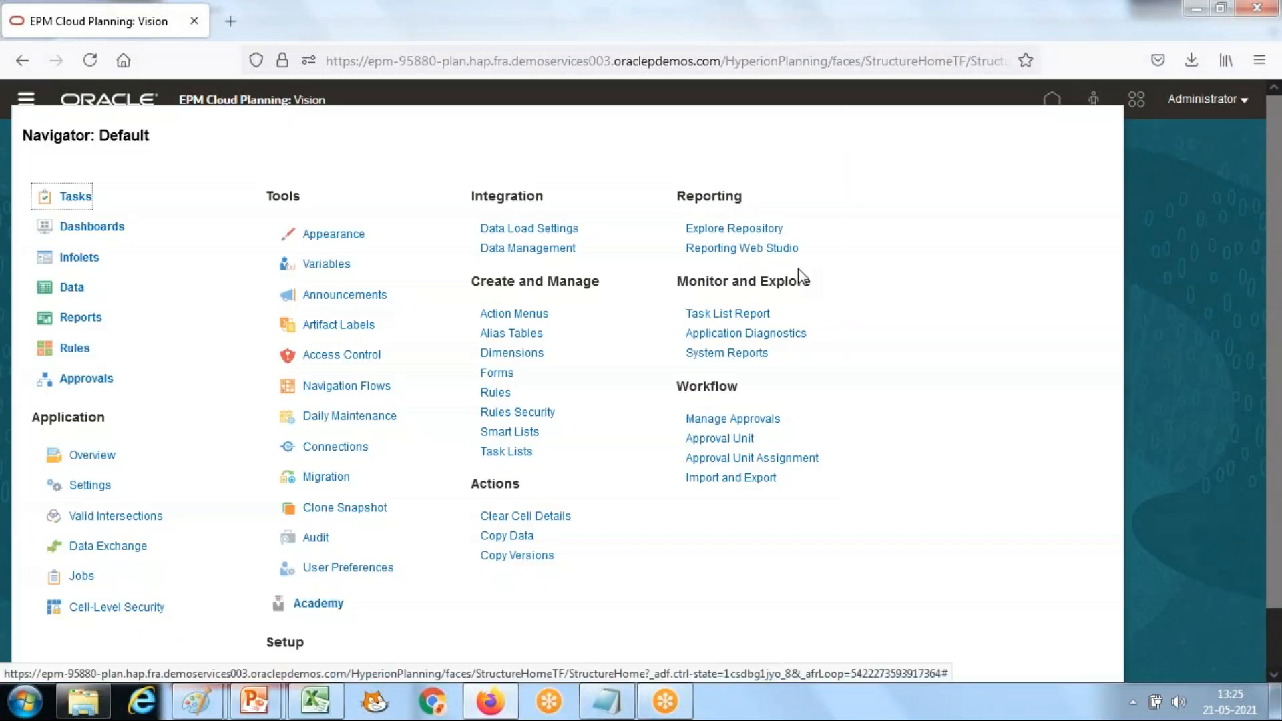
left_click(572, 250)
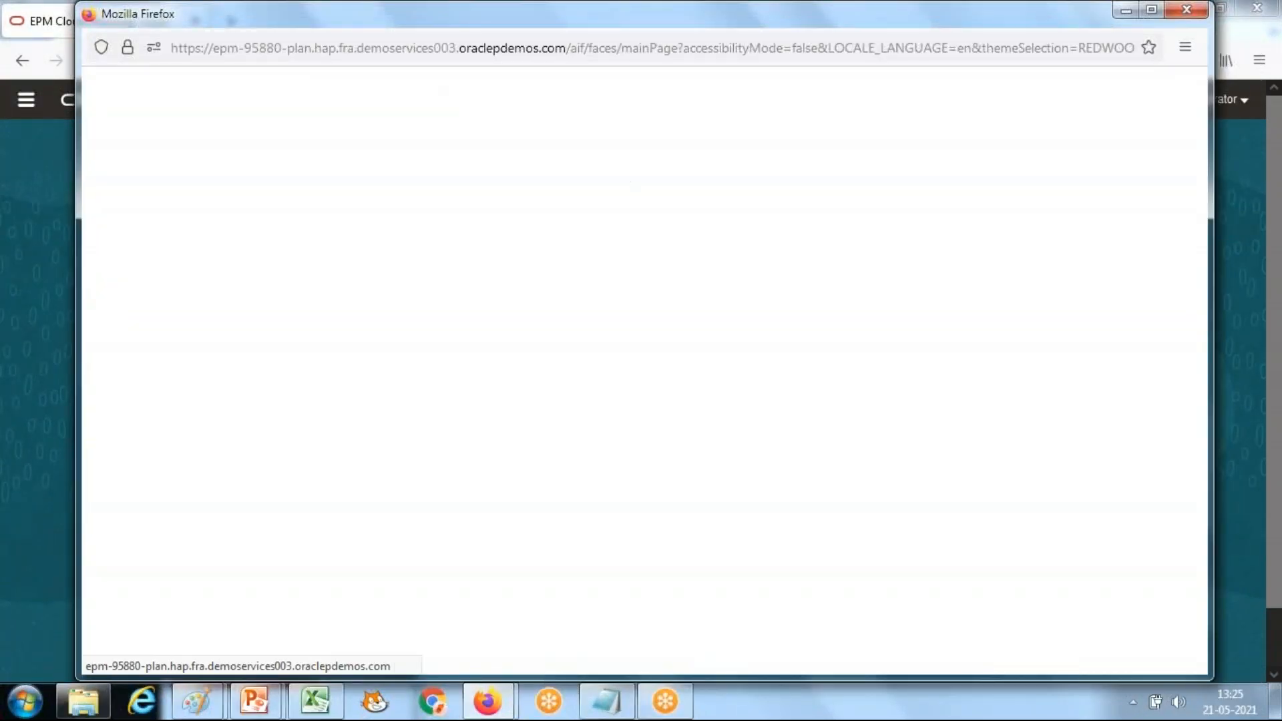
double_click(332, 22)
left_click(90, 78)
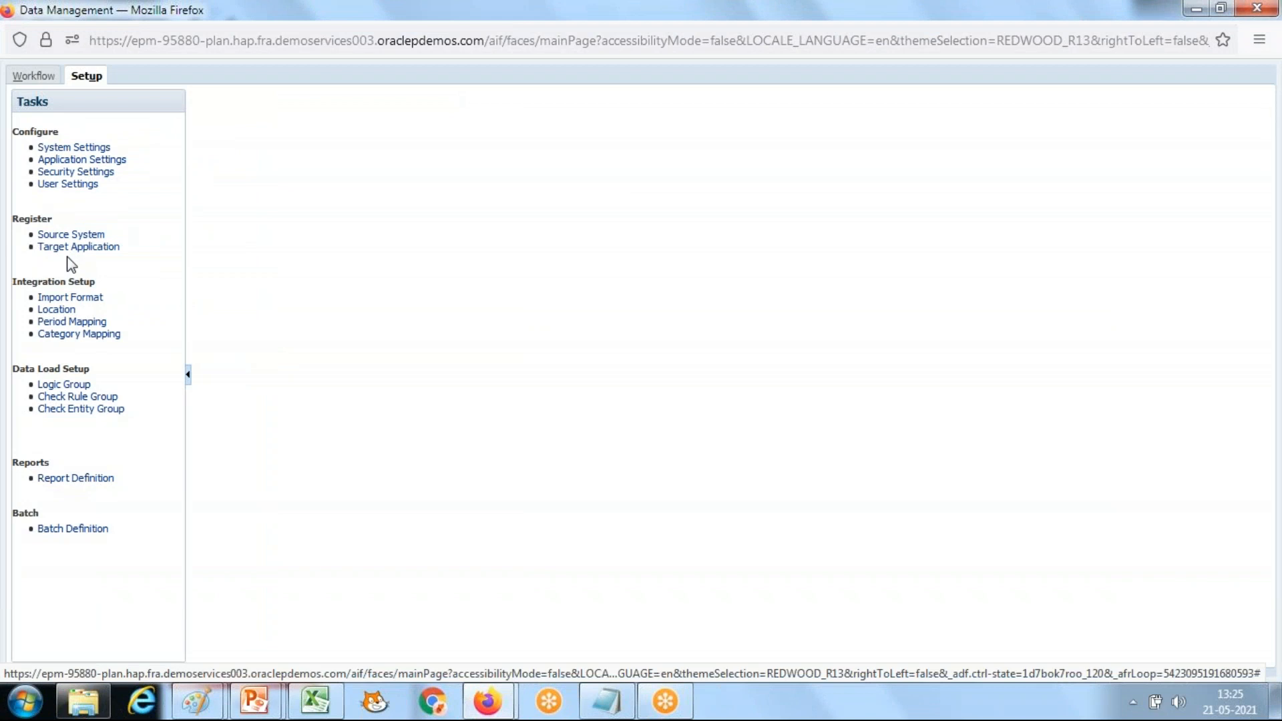
left_click(75, 235)
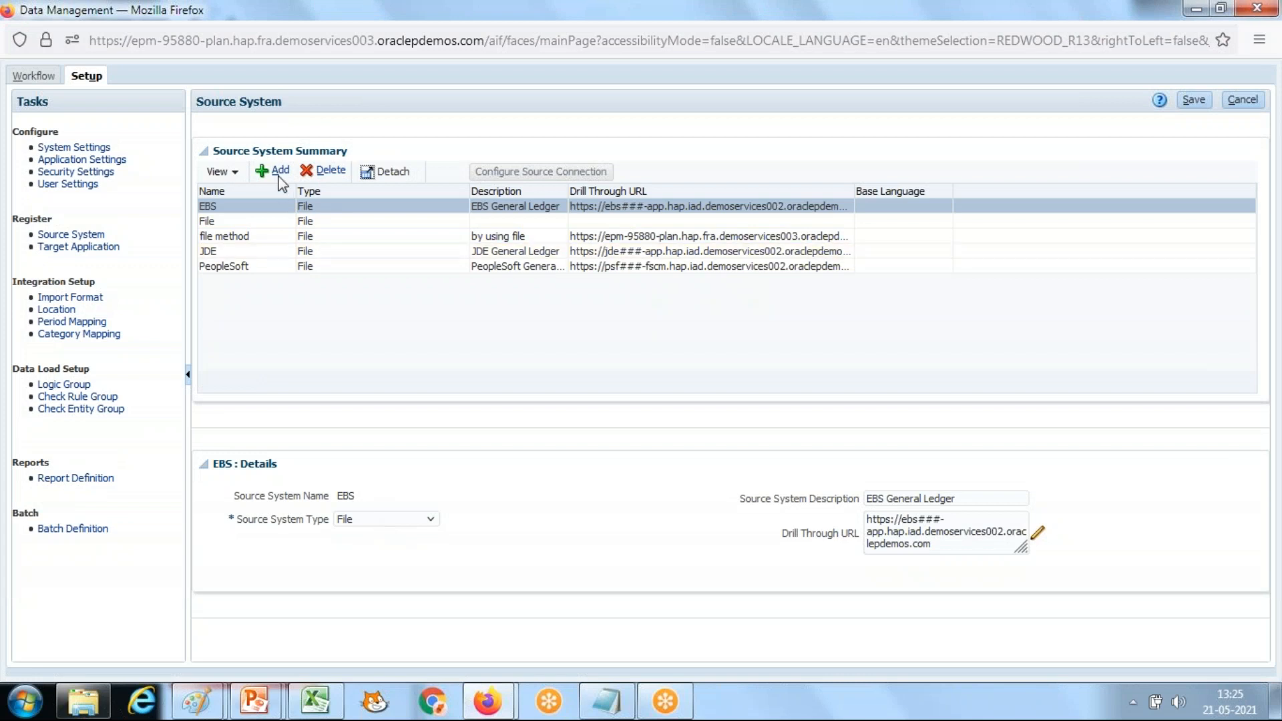
left_click(275, 171)
left_click(398, 521)
left_click(399, 522)
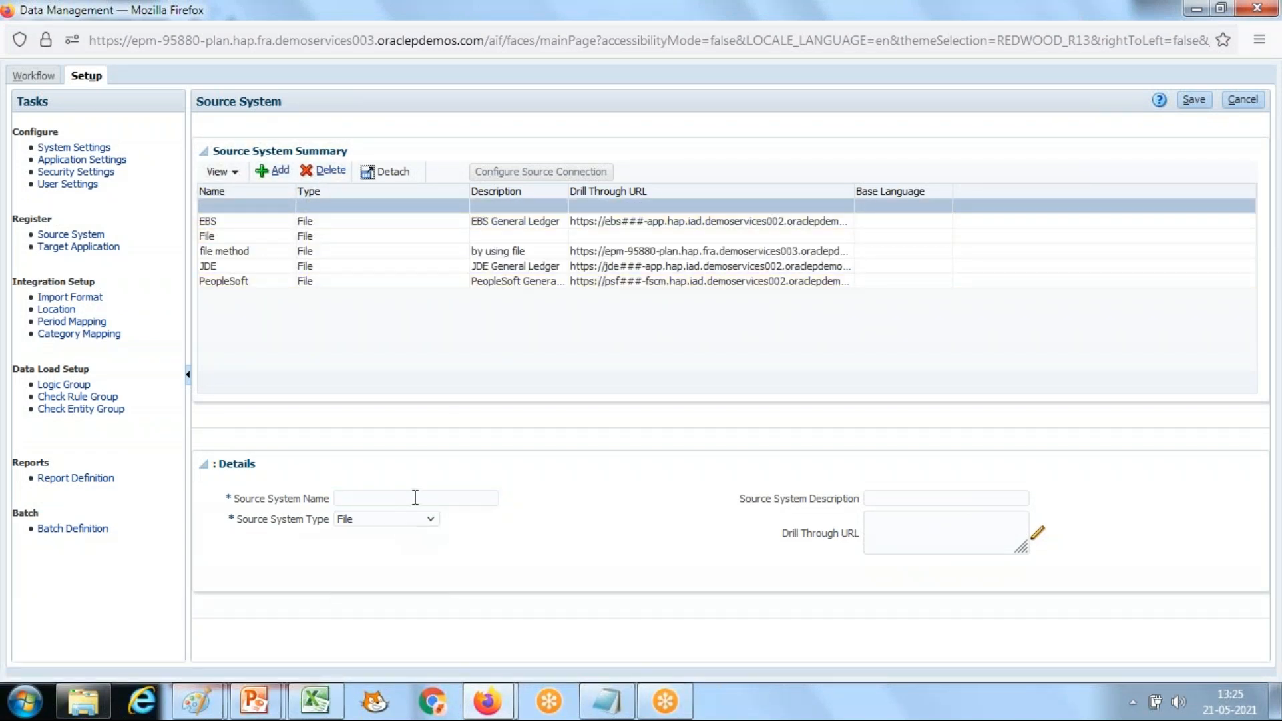
left_click(1242, 100)
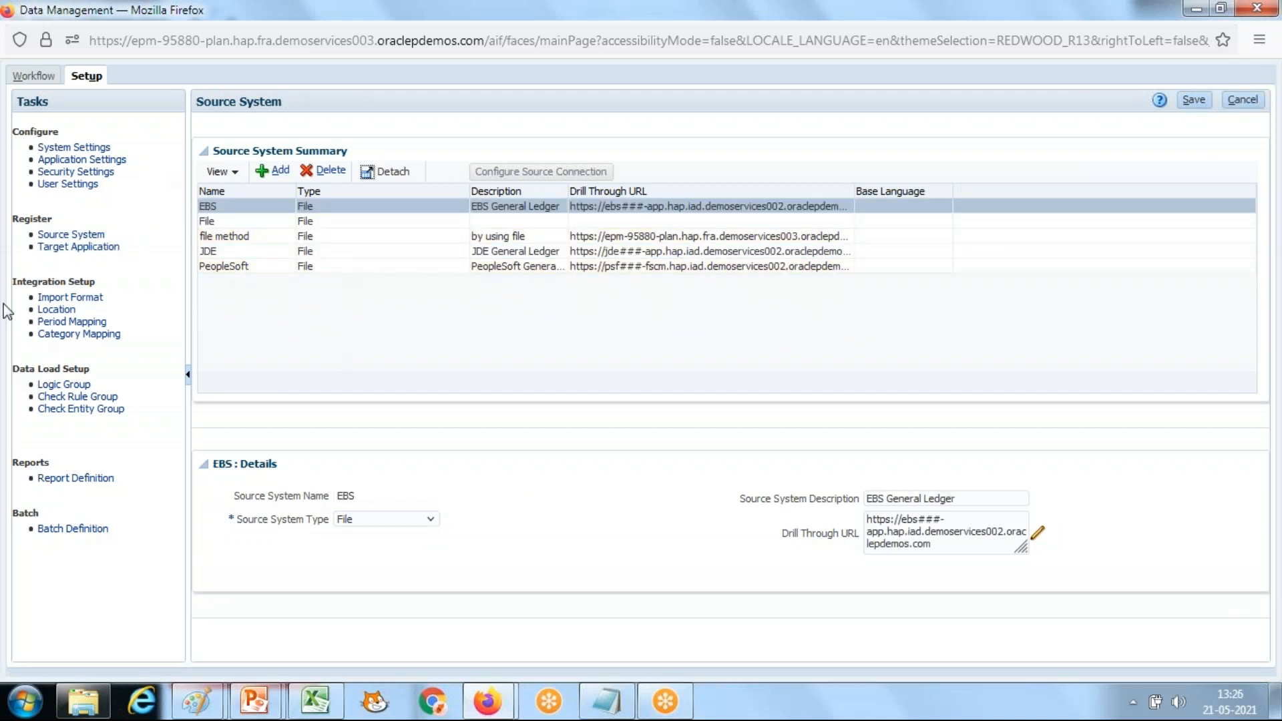
Add a local target application of type Planning and select Vision as its application name
left_click(98, 248)
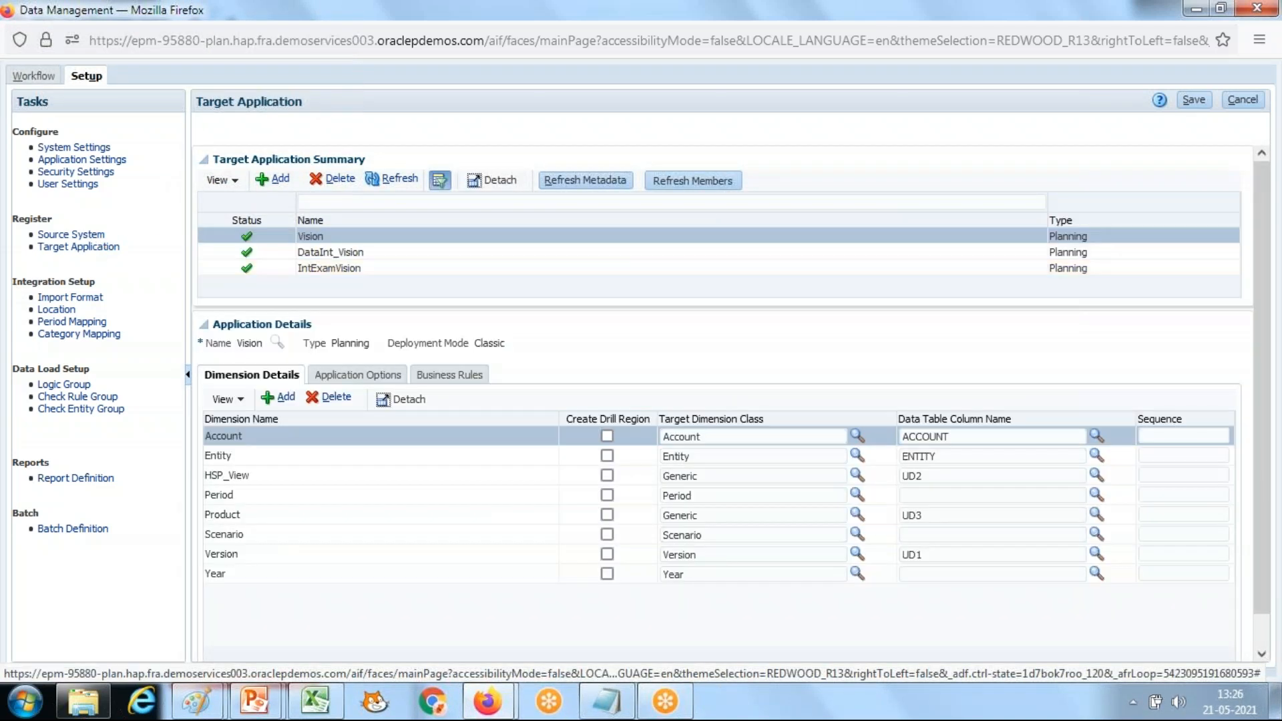
left_click(280, 182)
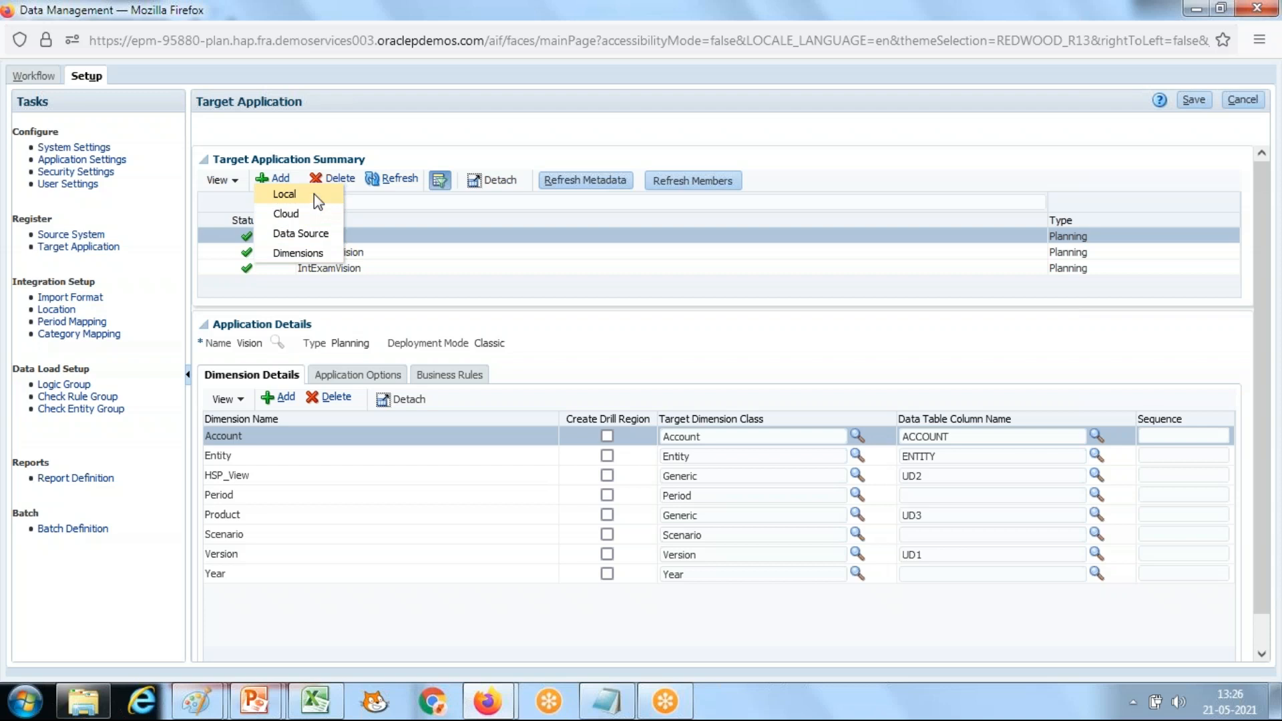
left_click(313, 194)
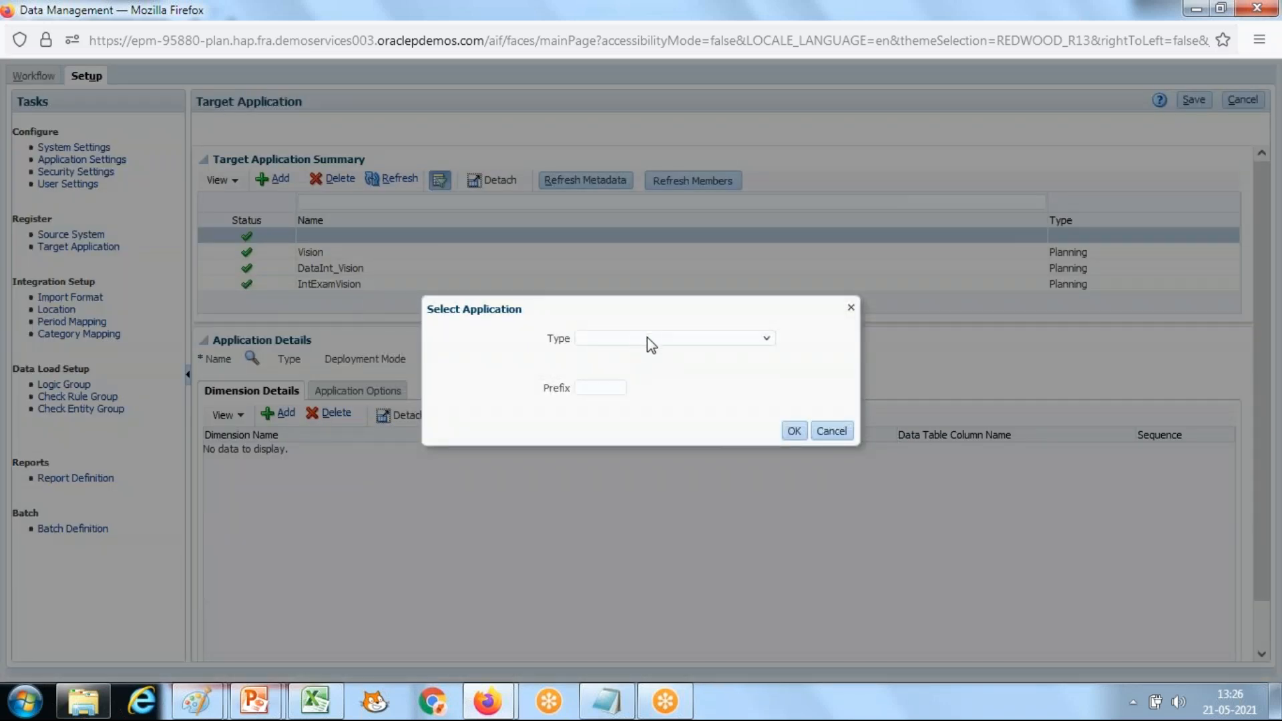
left_click(646, 339)
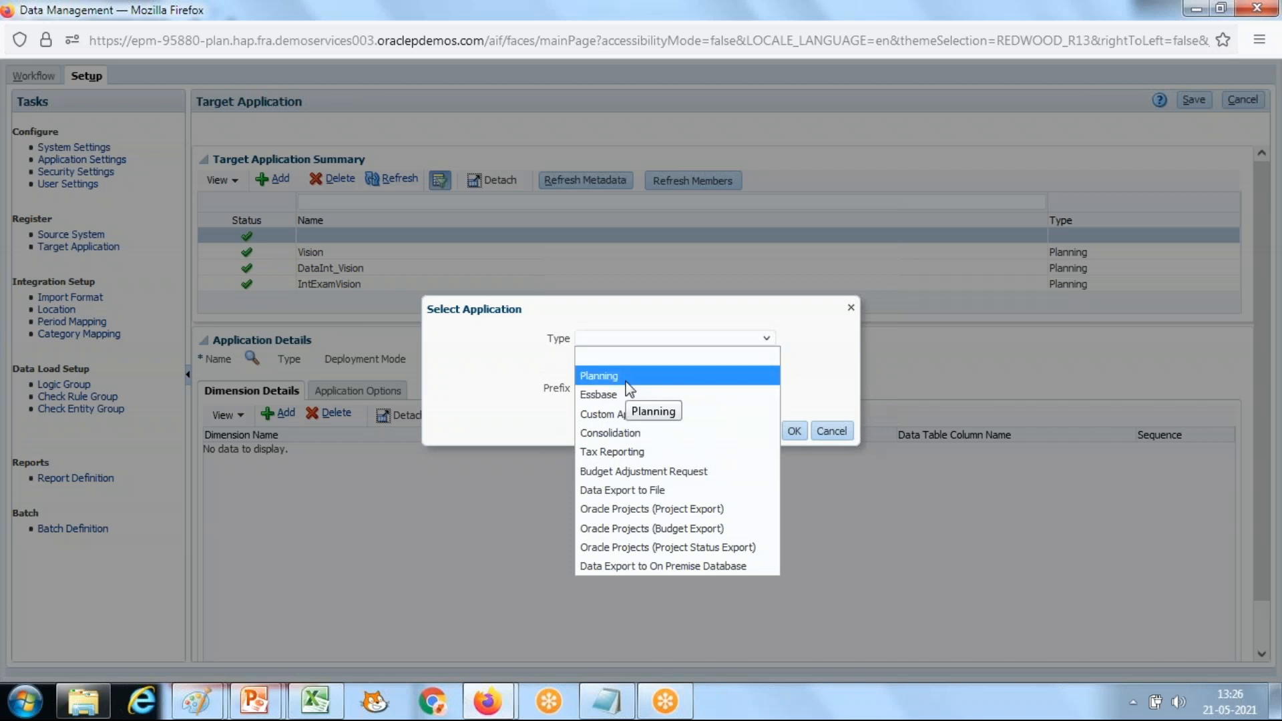
left_click(625, 378)
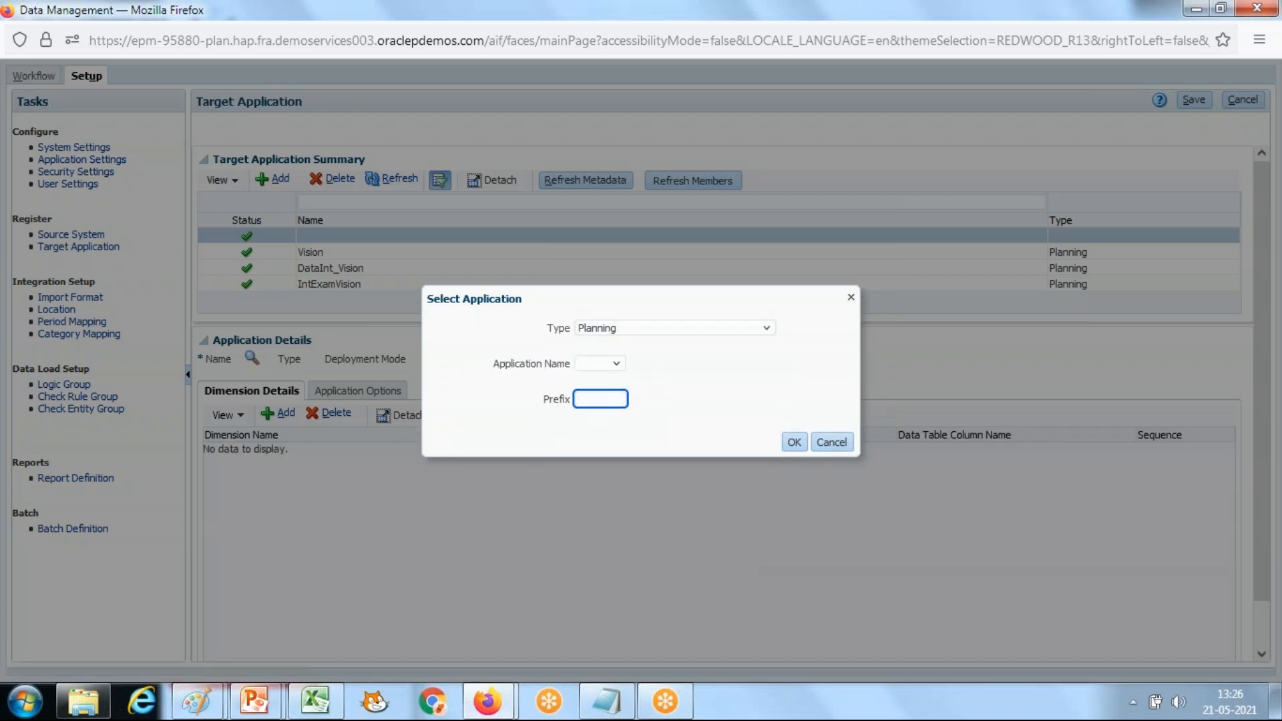
left_click(614, 365)
left_click(598, 407)
Set the target application's prefix to FlatFil_ and confirm the application selection
left_click(606, 399)
type("Vi")
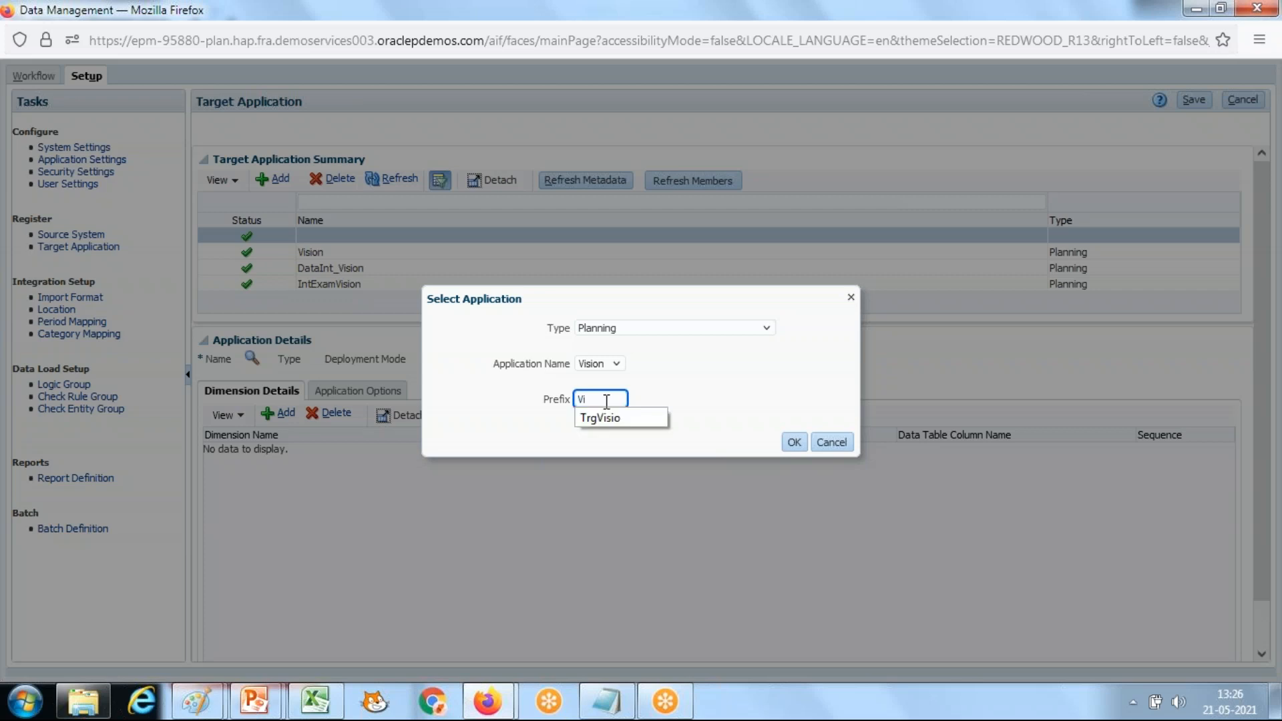
key("BackSpace")
key("BackSpace")
type("FlatF")
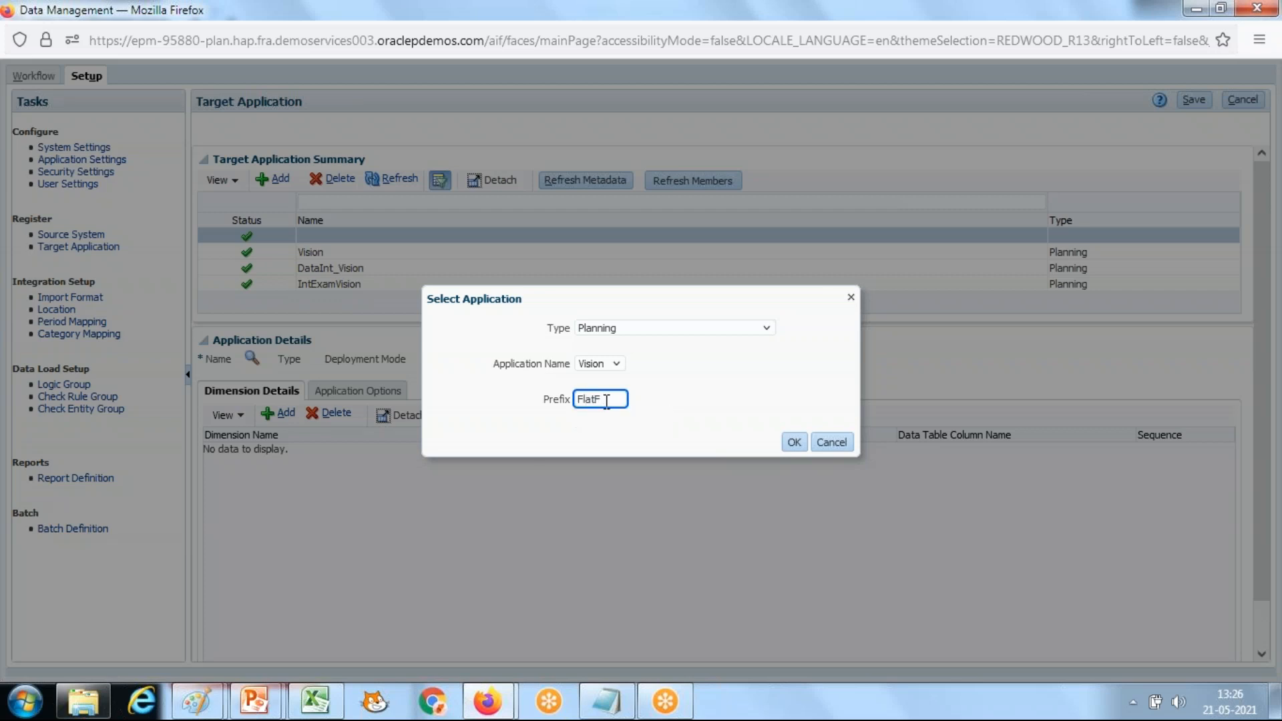
type("ile")
key("BackSpace")
type("_")
left_click(792, 440)
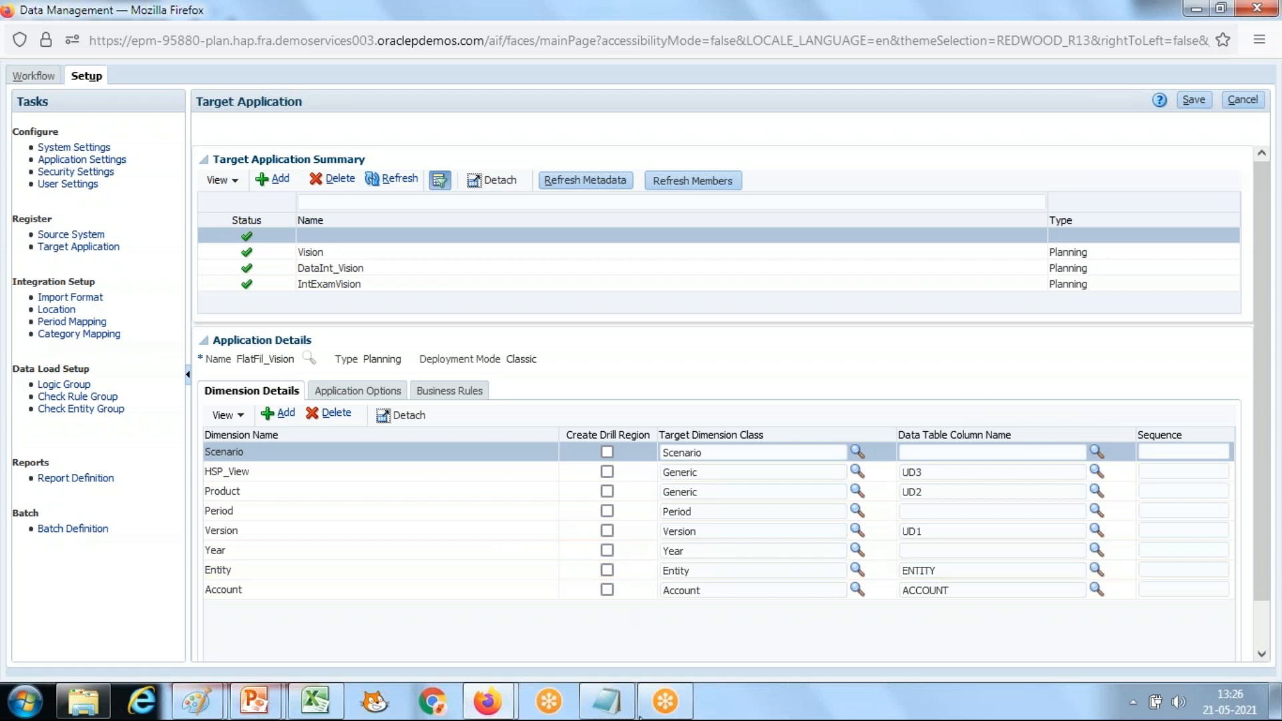
Compare the fields in Revenue_Data.txt with the target application's dimensions and data table column names
left_click(600, 710)
left_click_drag(528, 214, 1034, 270)
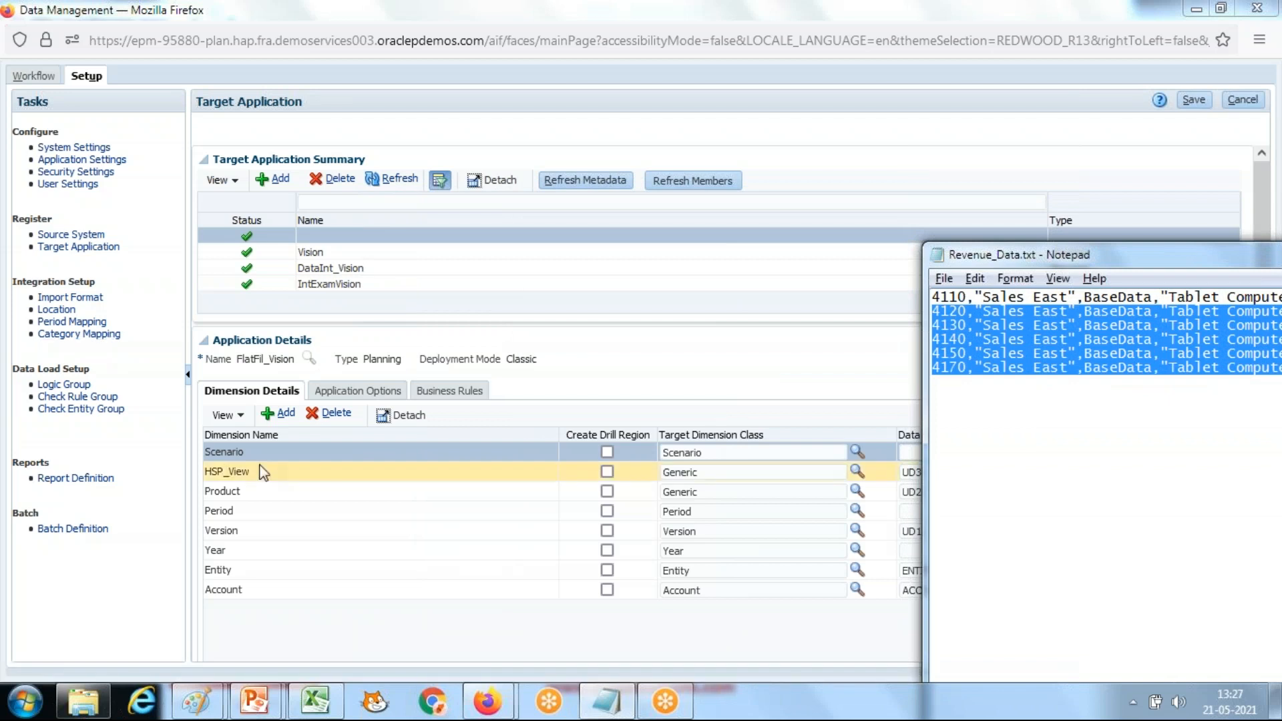
left_click_drag(1118, 262, 1113, 551)
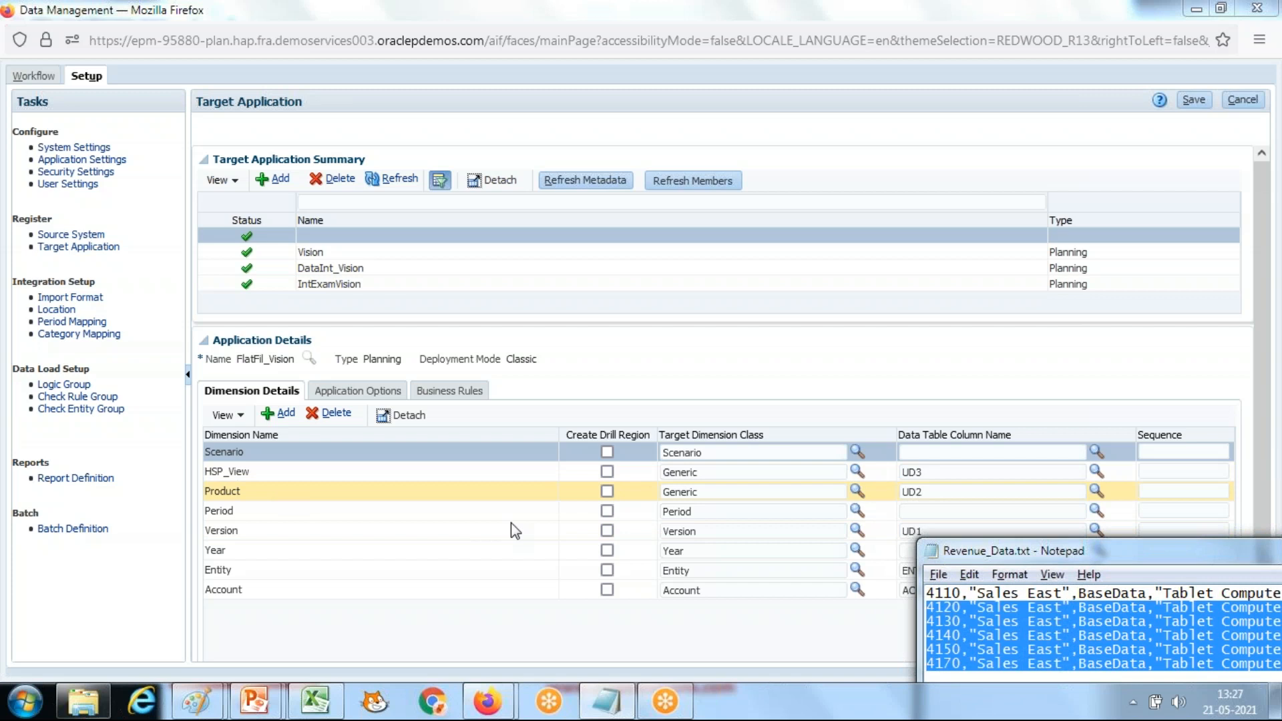
left_click(1142, 573)
left_click_drag(1123, 559, 718, 574)
left_click_drag(885, 608, 765, 608)
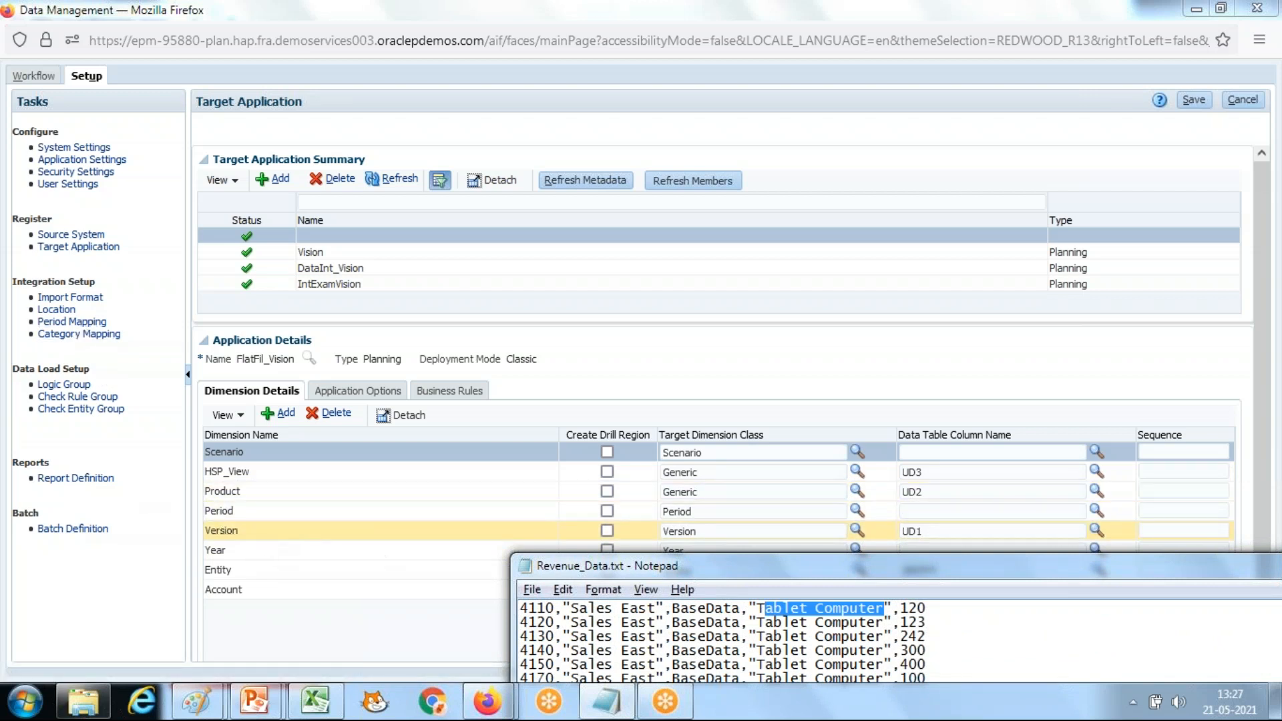
left_click_drag(793, 581, 847, 608)
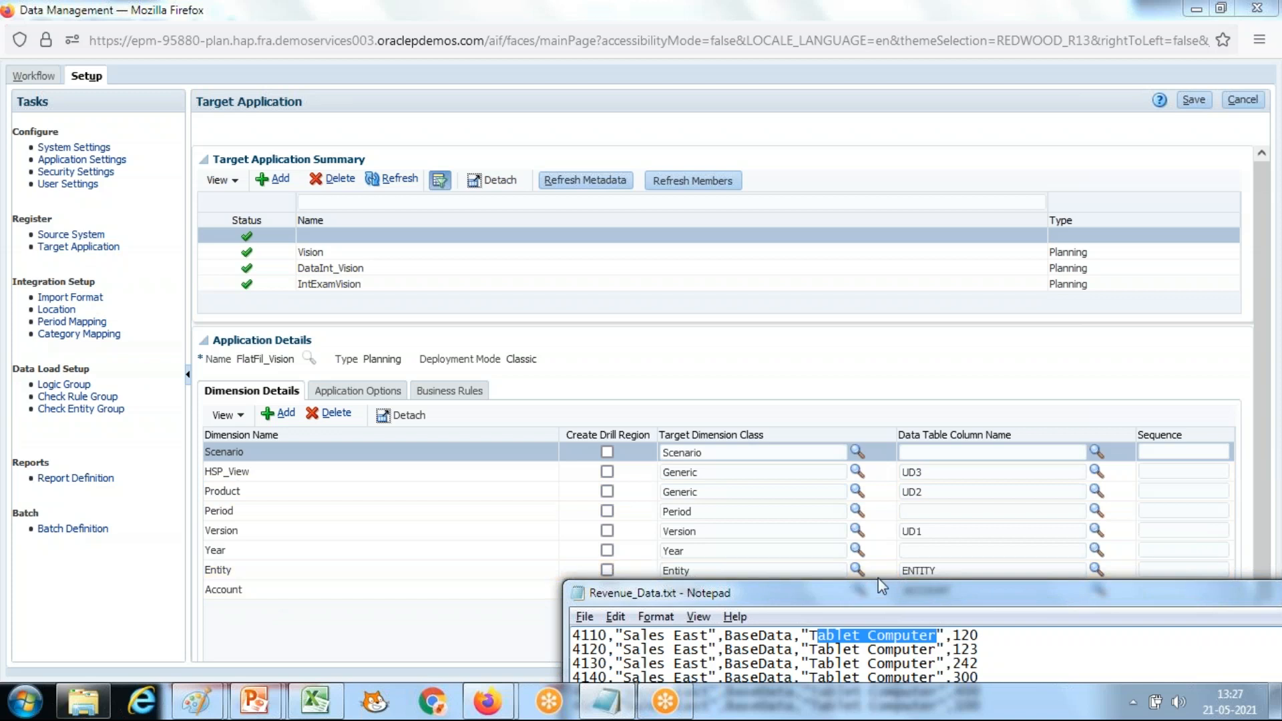
left_click_drag(795, 602, 921, 612)
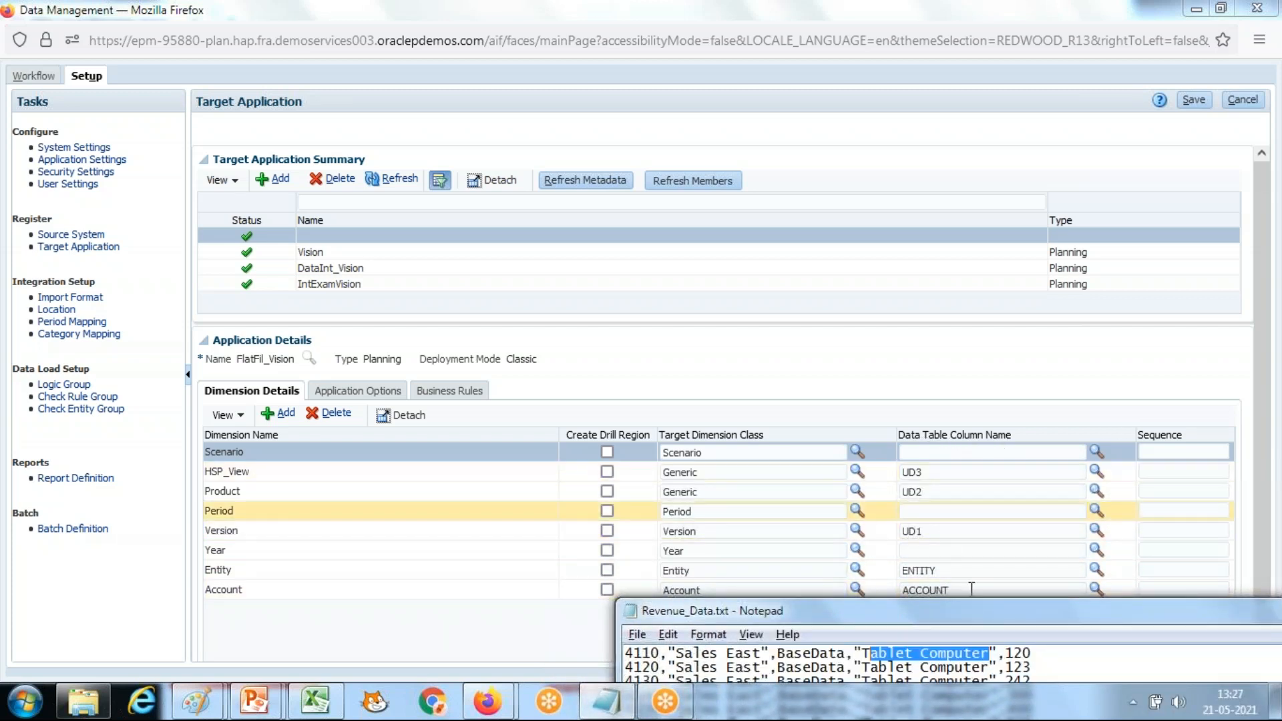
left_click_drag(838, 621, 833, 642)
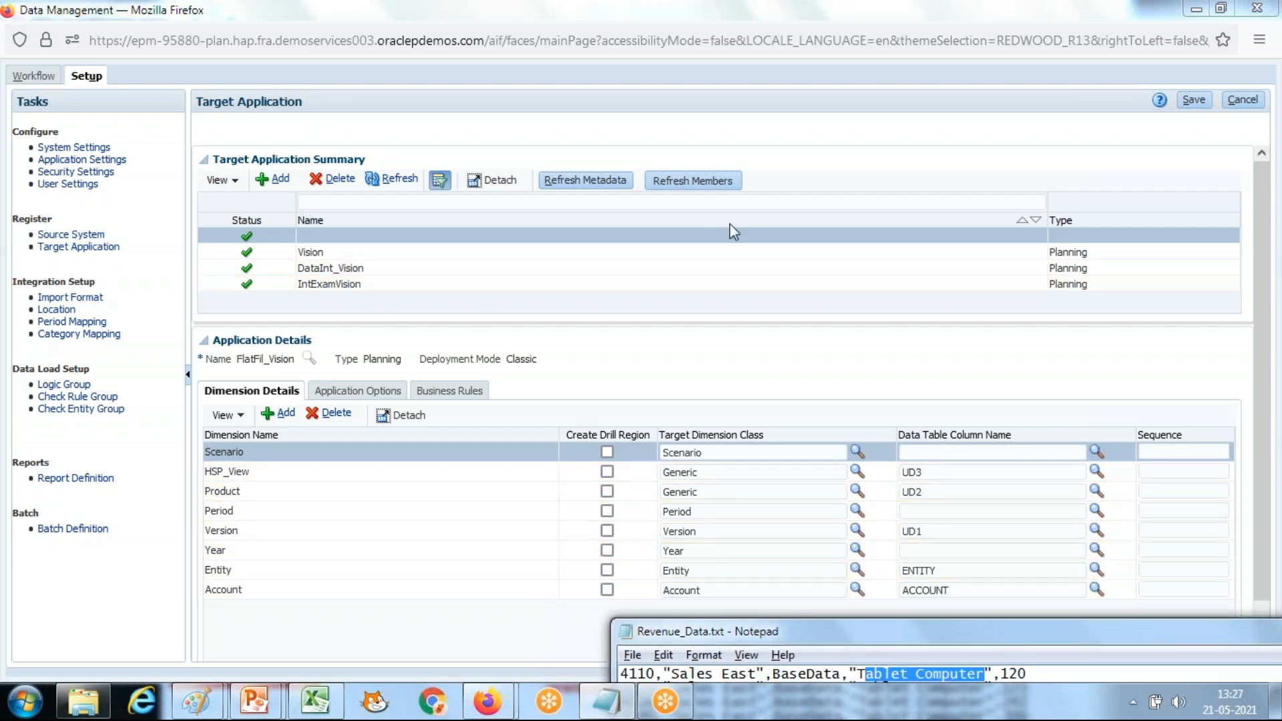
Save the FlatFil_Vision target application
left_click(1185, 101)
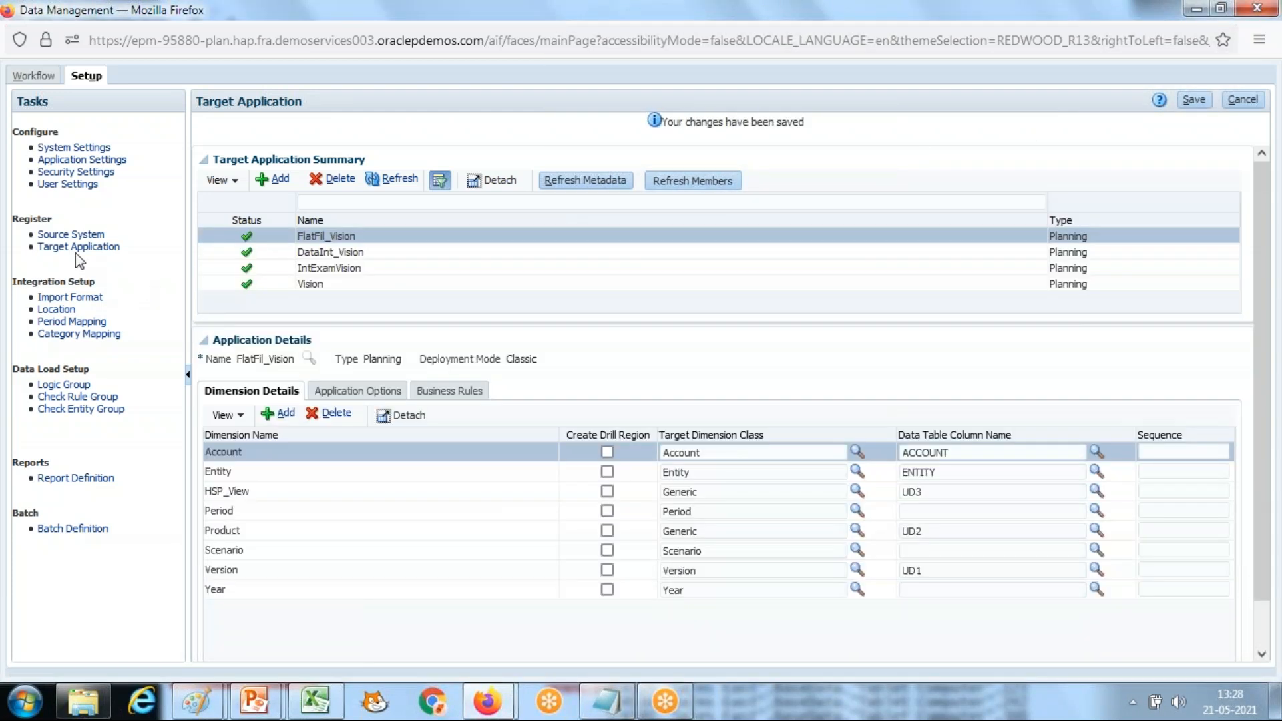
Add a new import format and name it FlatFile_Vision
left_click(67, 297)
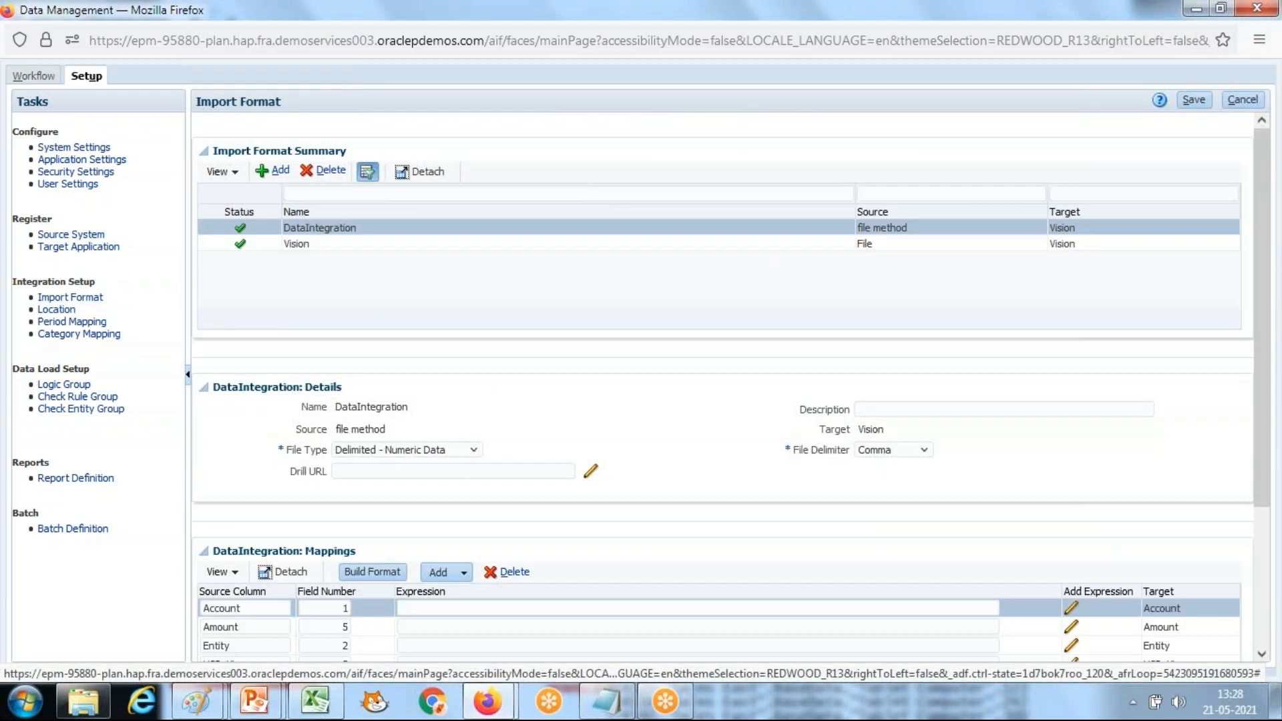
left_click(280, 173)
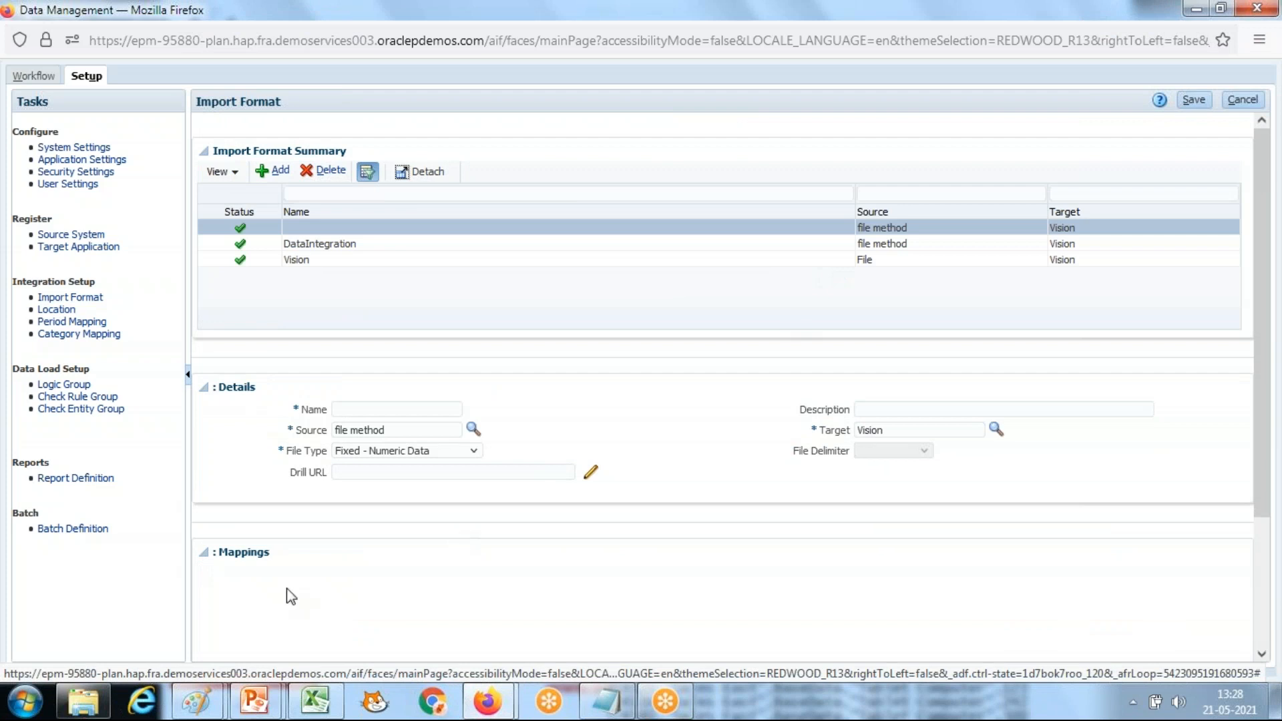
left_click(414, 407)
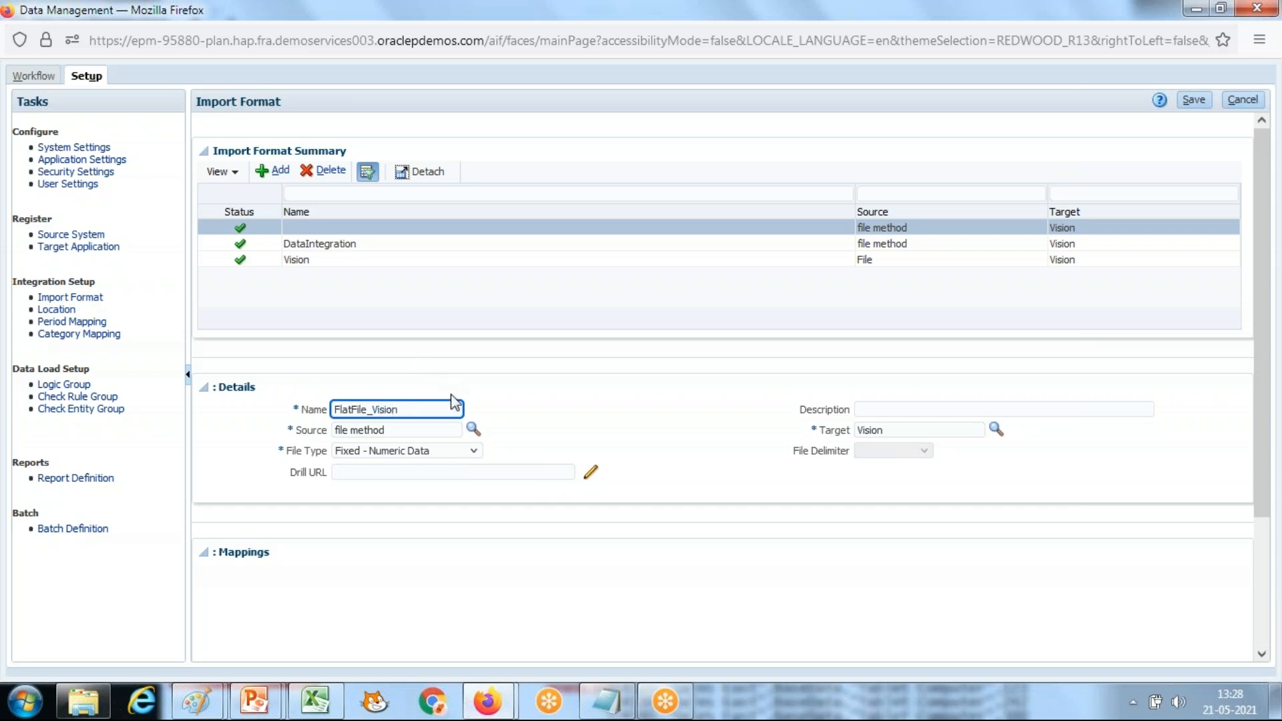
Set the import format's source to File and its file type to Delimited - Numeric Data
left_click(476, 430)
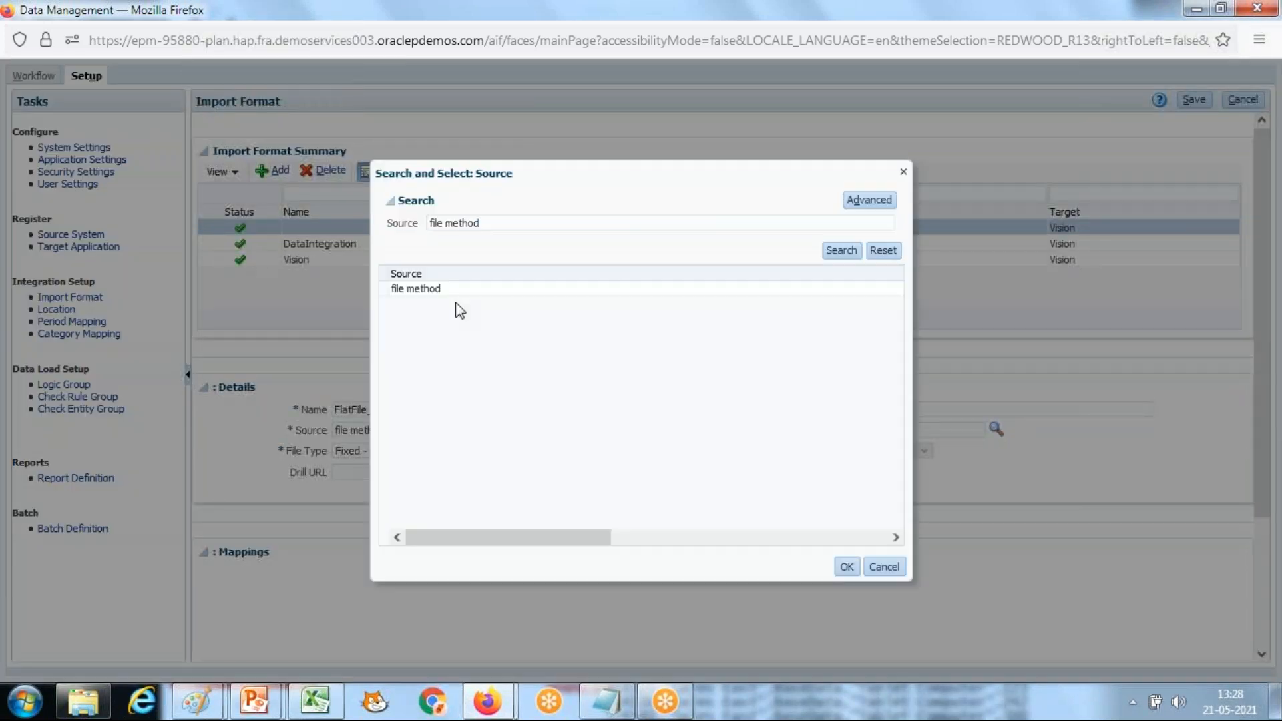
left_click(882, 250)
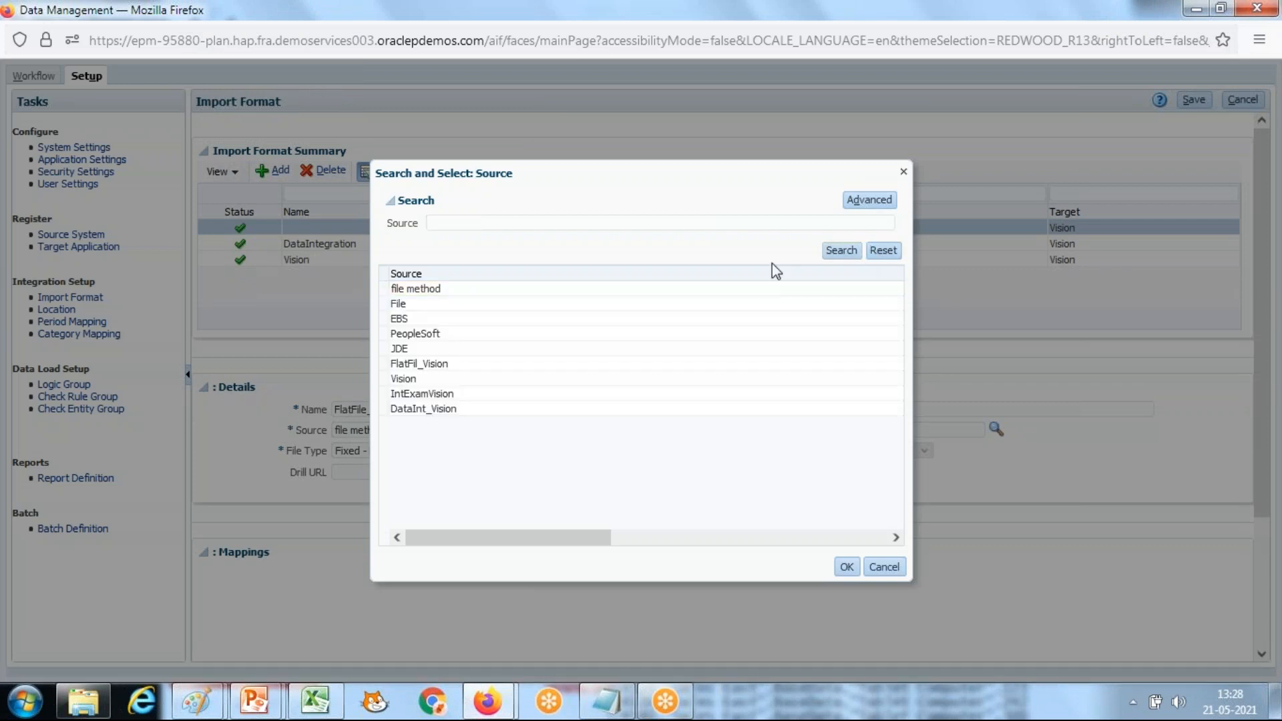
left_click(434, 304)
left_click(846, 566)
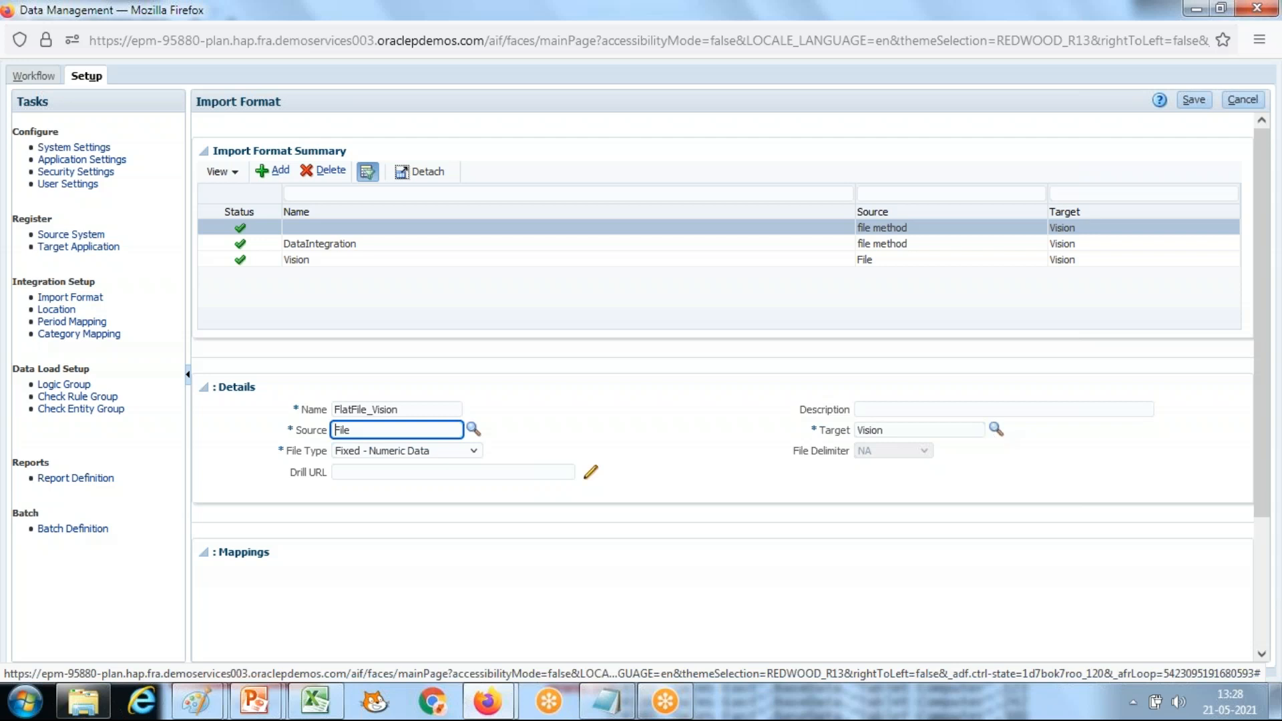
left_click(409, 451)
left_click(404, 488)
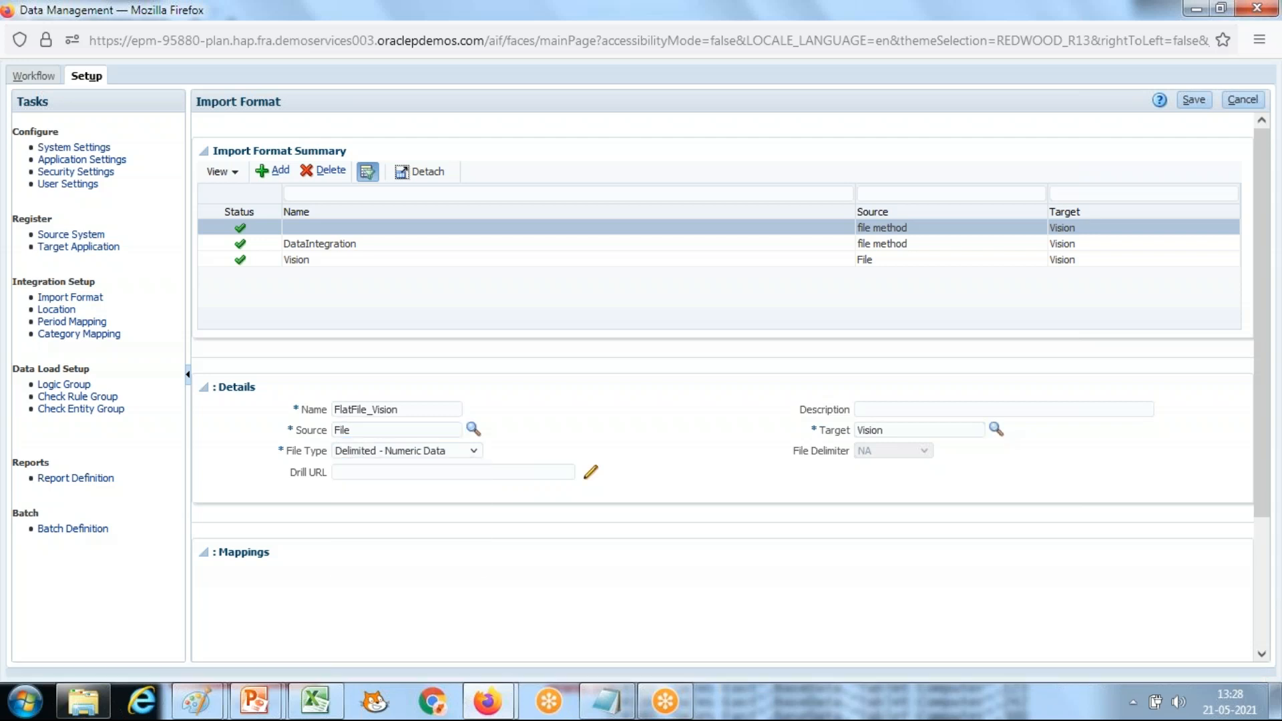
Check the field separators in Revenue_Data.txt against the comma delimiter, and save the FlatFile_Vision import format
key("alt+Tab")
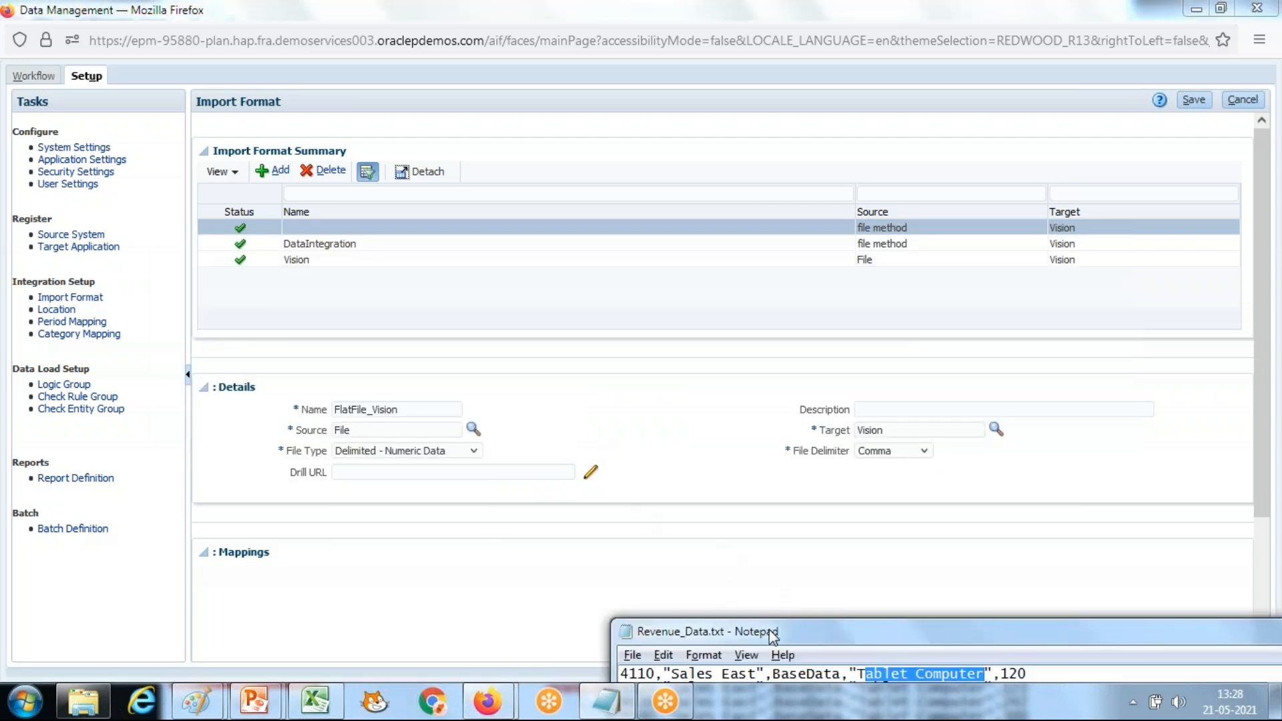
left_click_drag(781, 628, 788, 323)
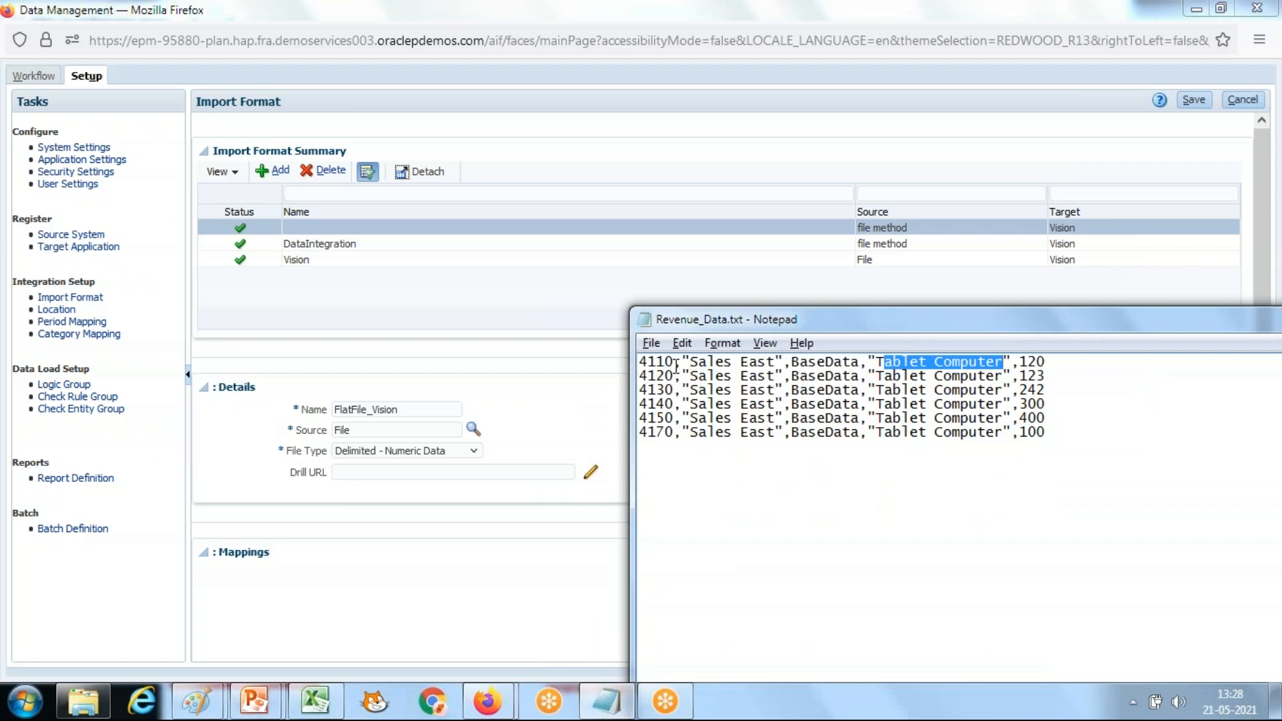
left_click_drag(674, 364, 686, 364)
left_click_drag(782, 322, 851, 350)
left_click_drag(1082, 394, 659, 394)
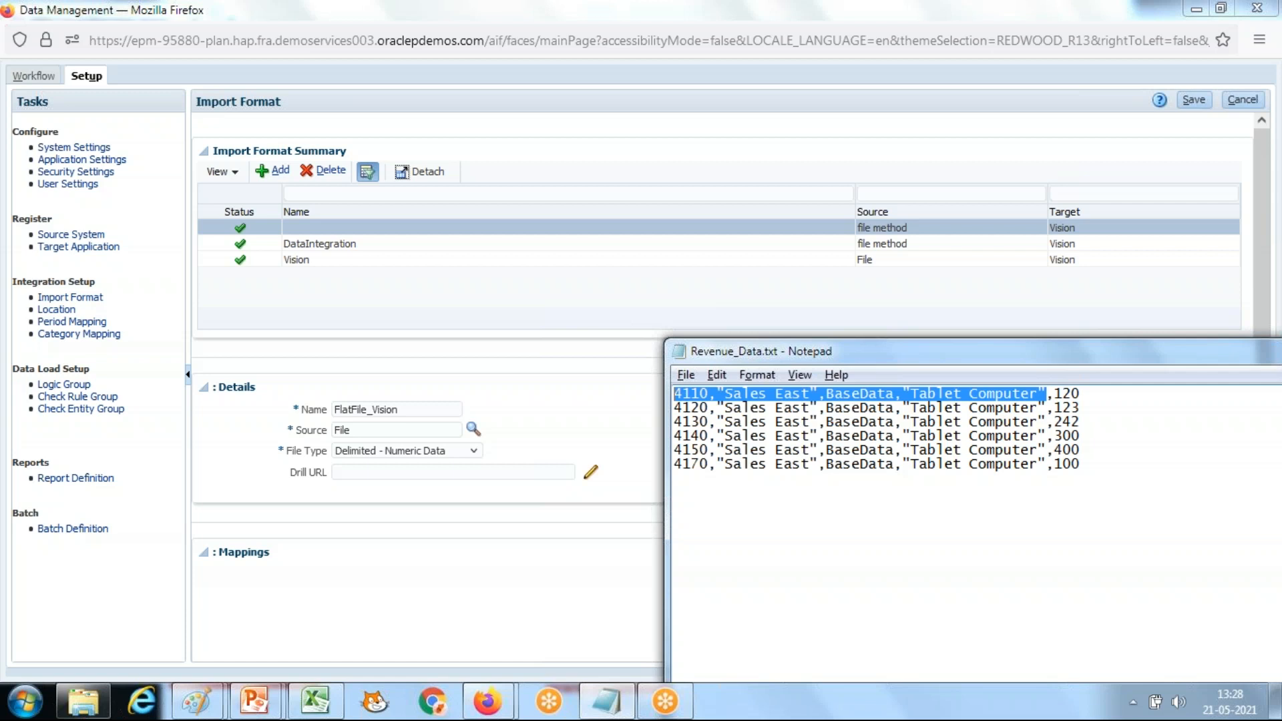
left_click(550, 405)
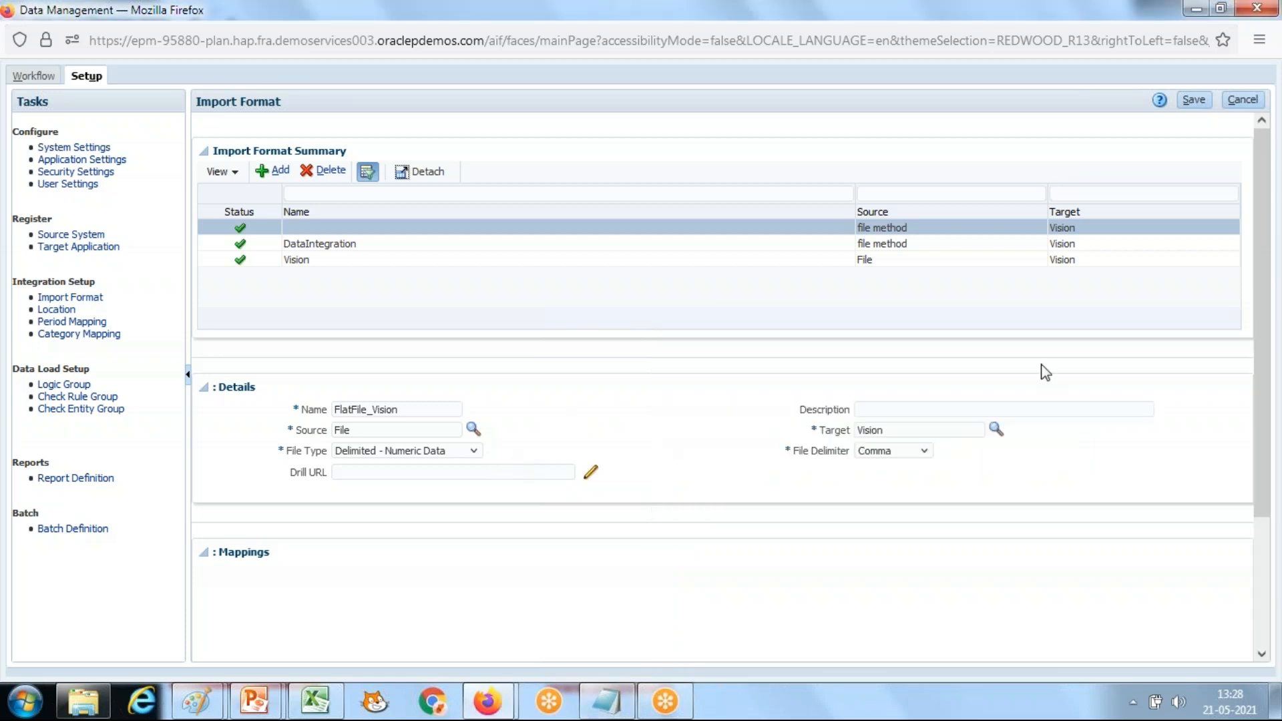
left_click(1189, 104)
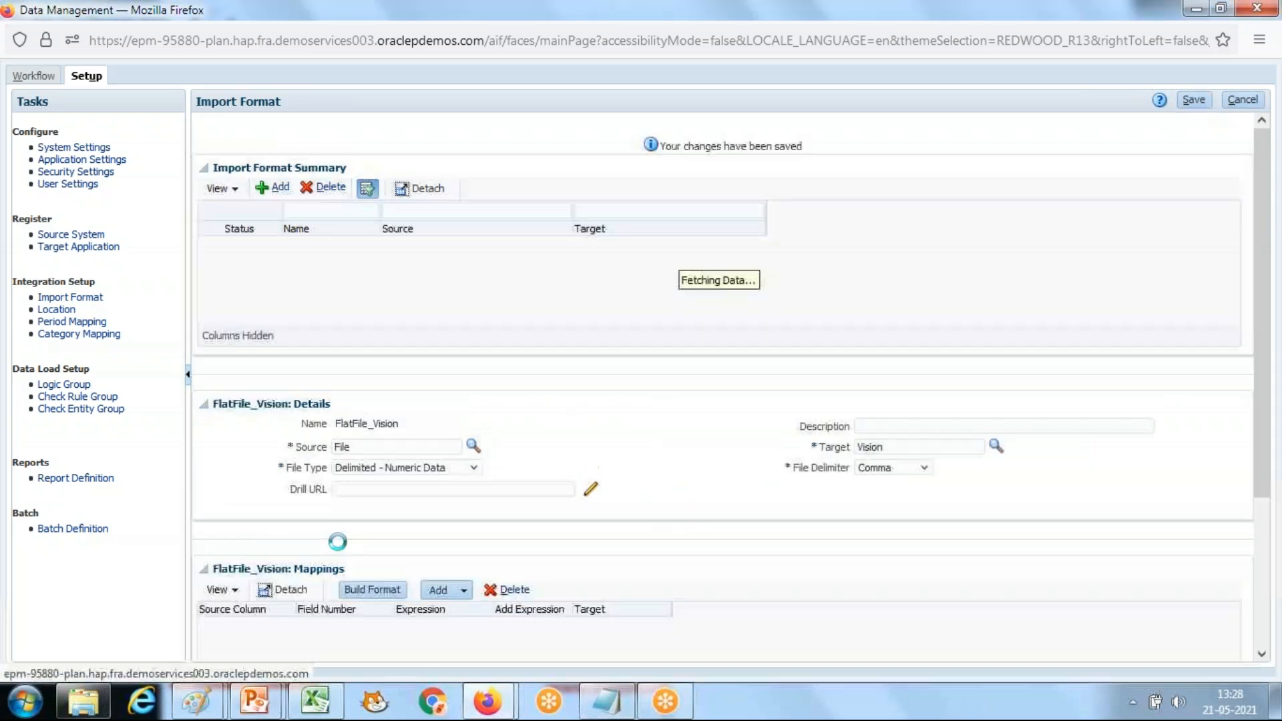
Map the Account target to source column Account with field number 1, and save the import format
scroll(626, 558, "down", 3)
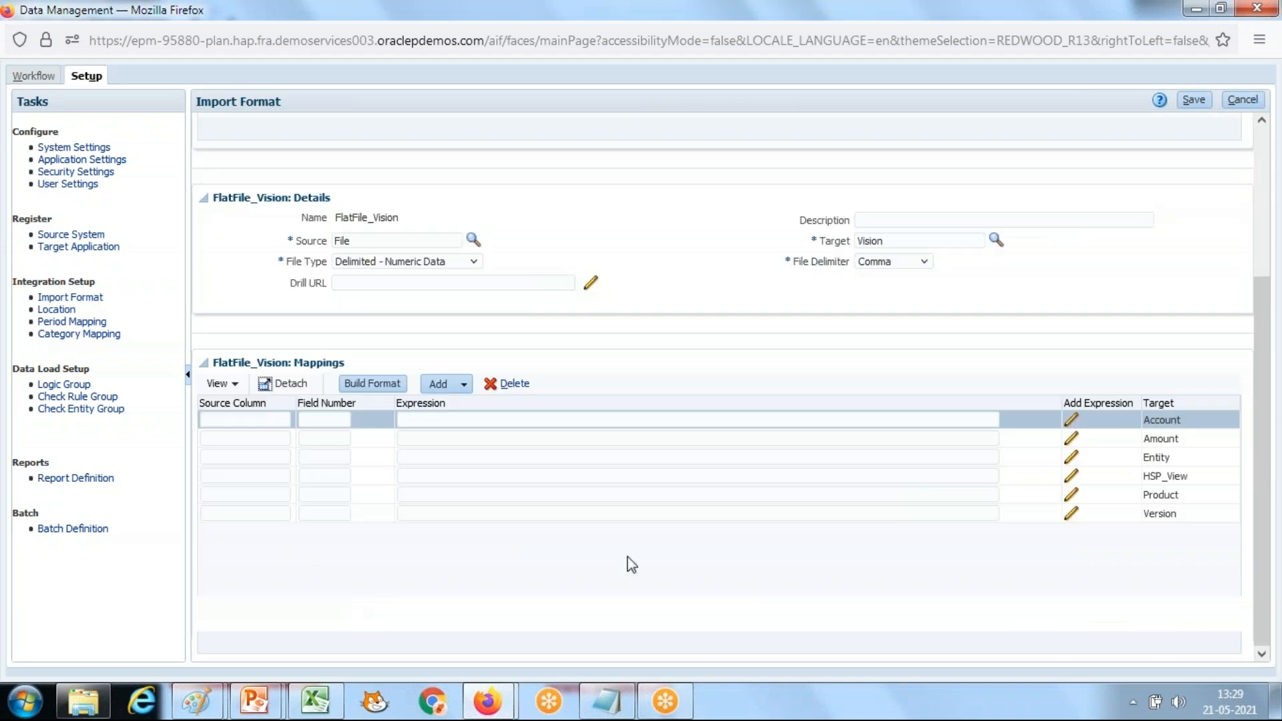
key("alt+Tab")
key("alt+Tab")
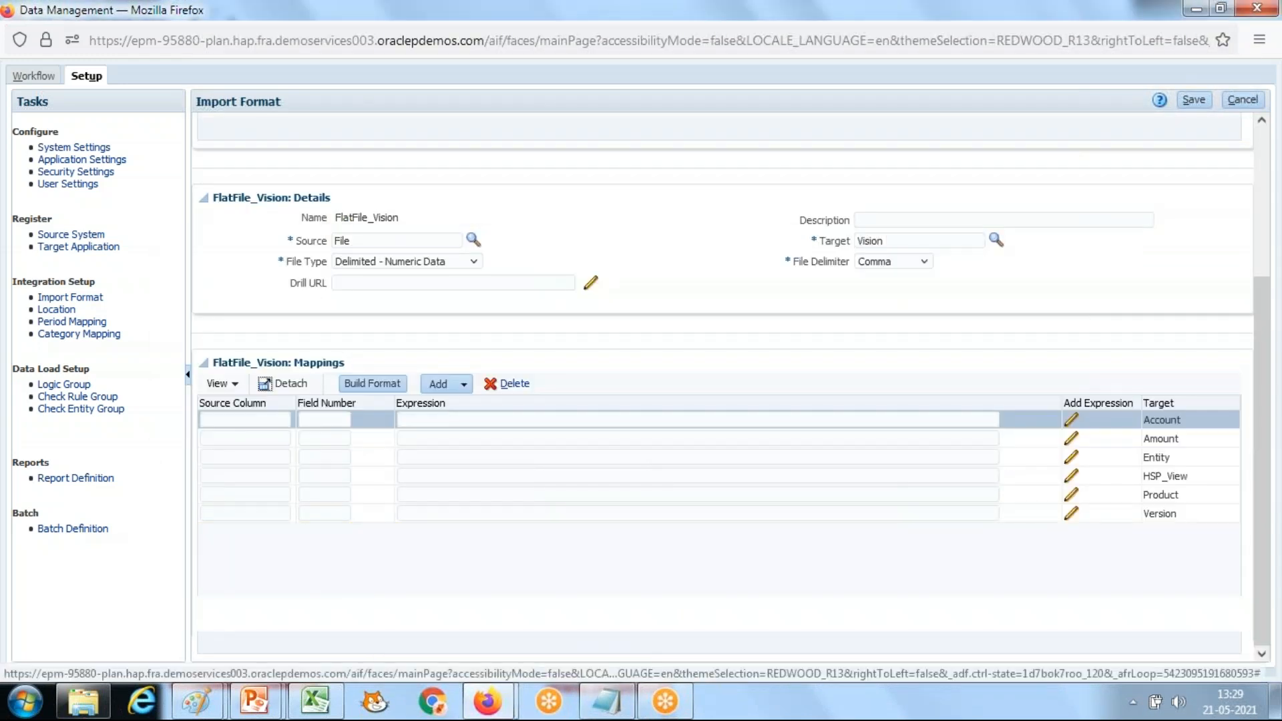
left_click(254, 420)
type("Accou")
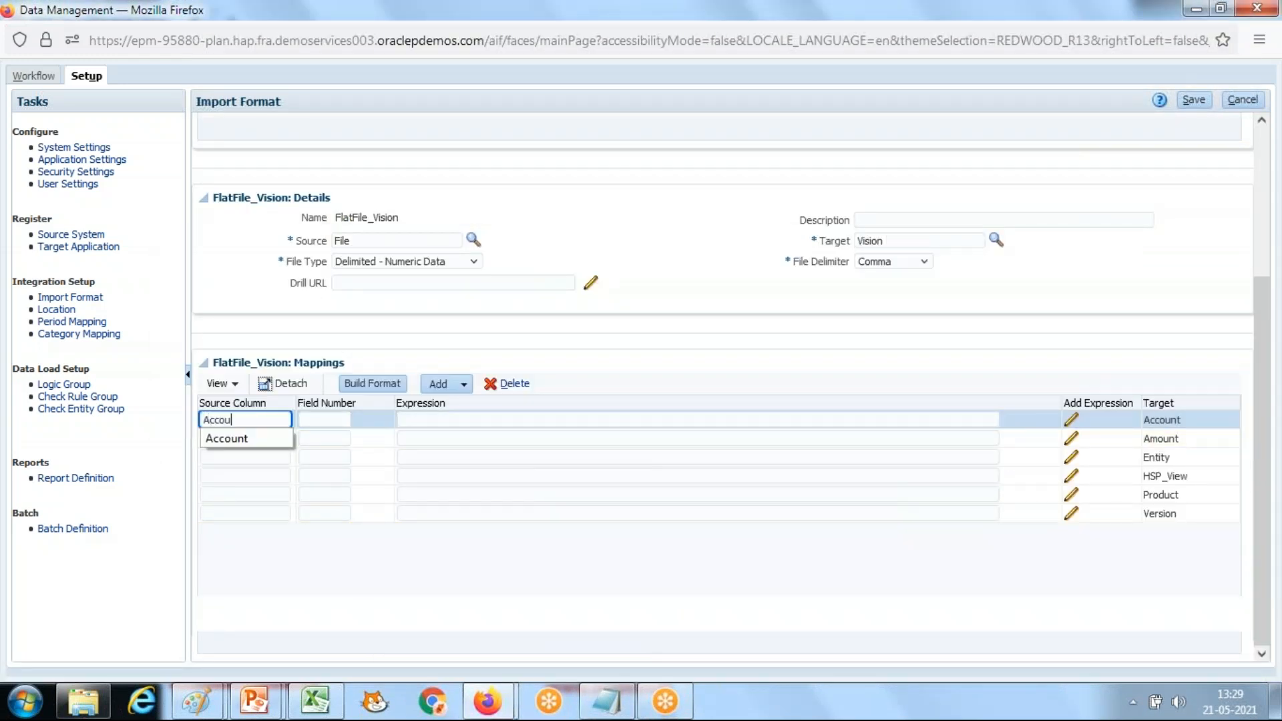
type("nt")
key("Tab")
key("alt+Tab")
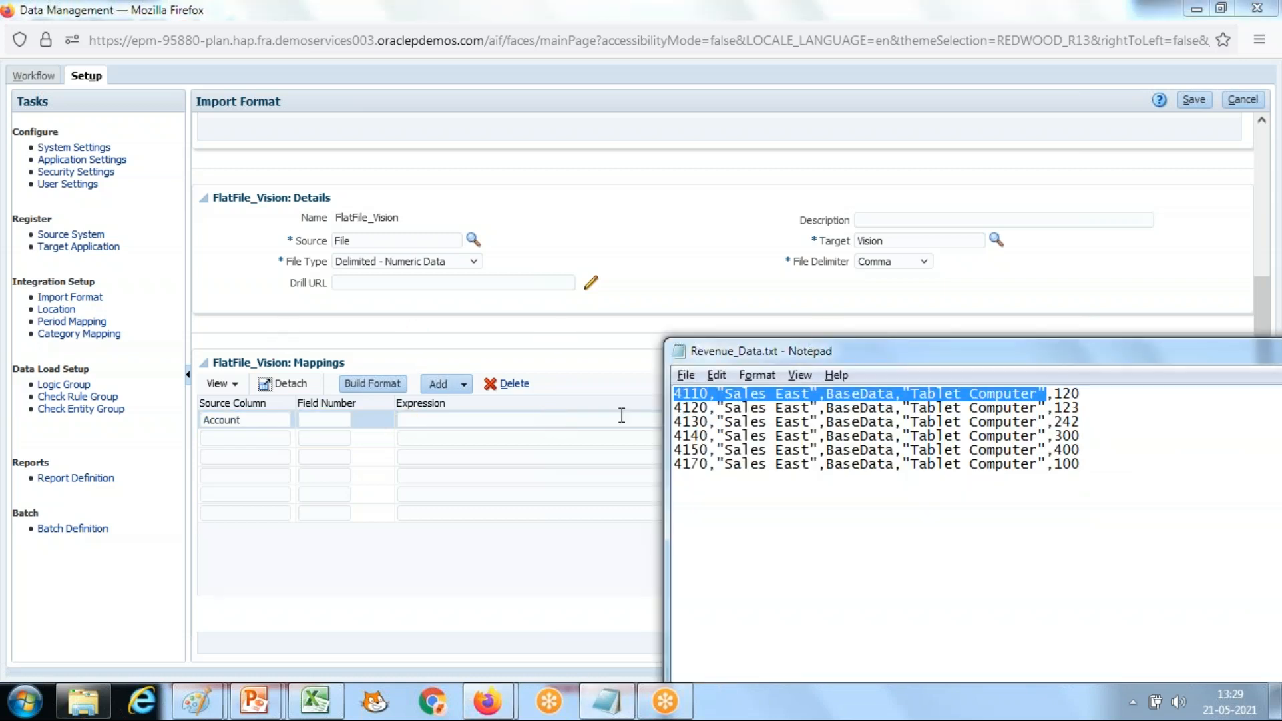
key("alt+Tab")
type("1")
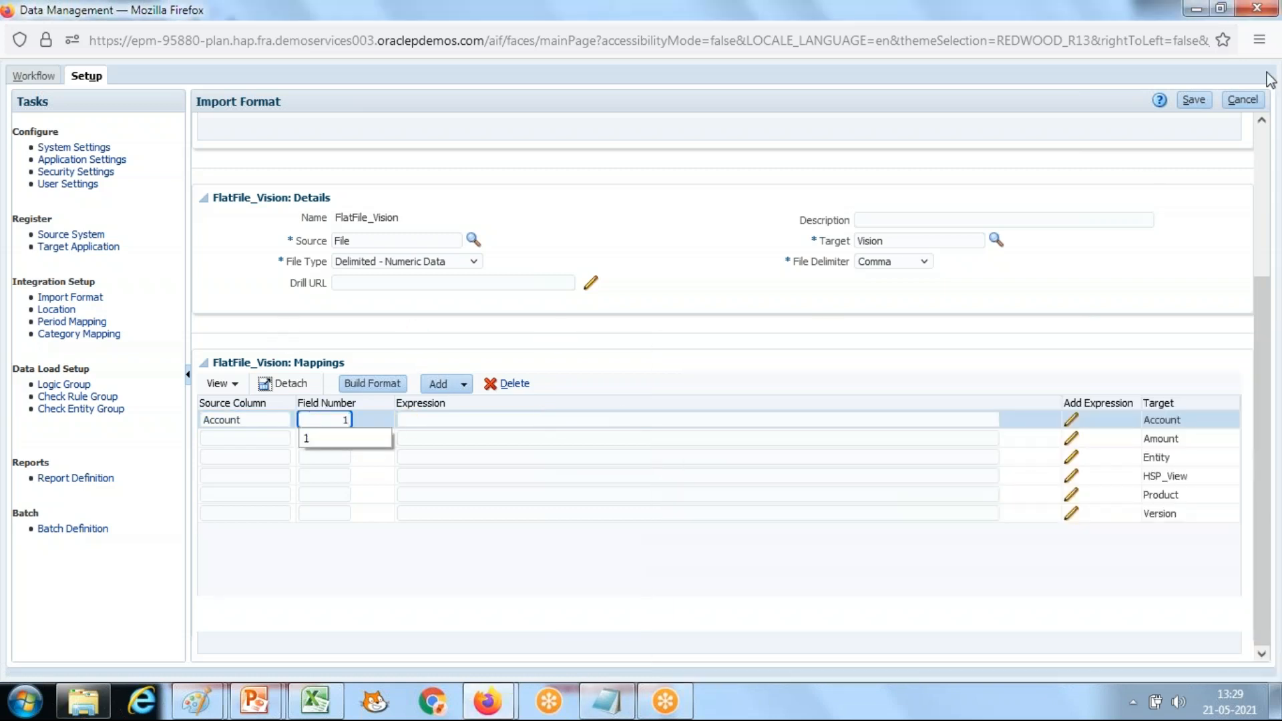
left_click(1192, 100)
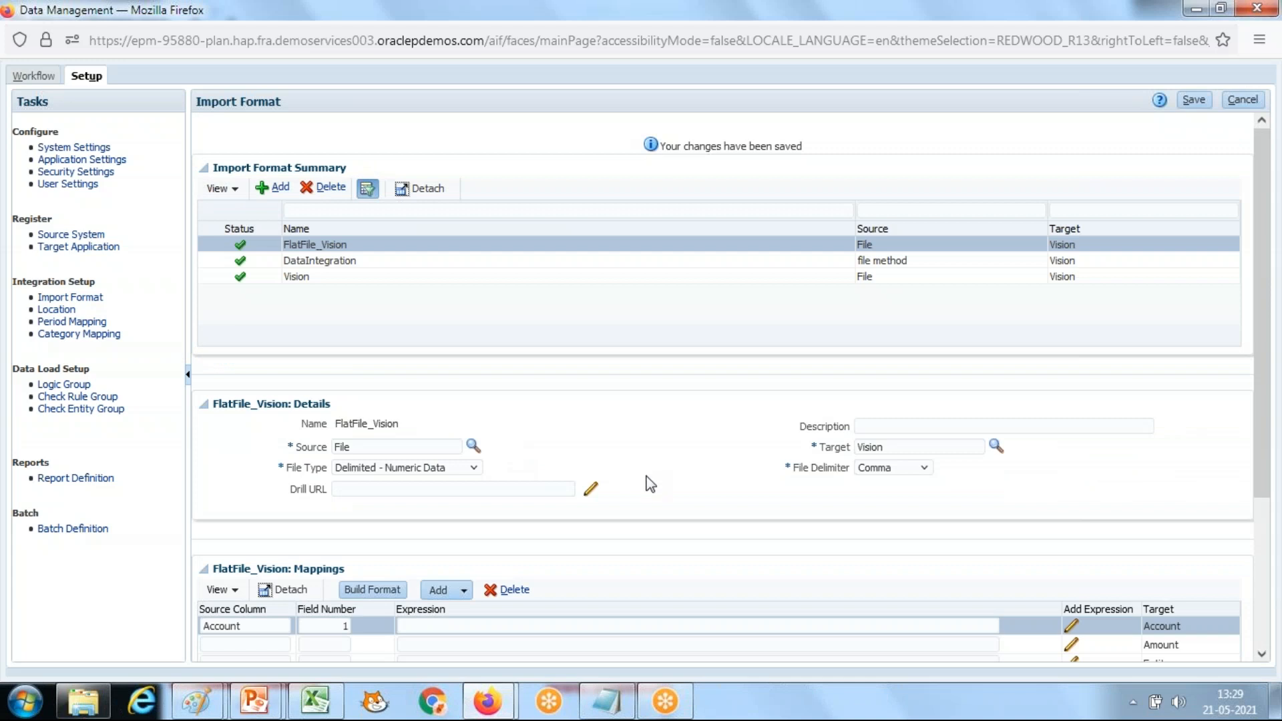
Map the Amount target to source column Amount with field number 5, checking the field order in Revenue_Data.txt
left_click(280, 439)
type("Amount")
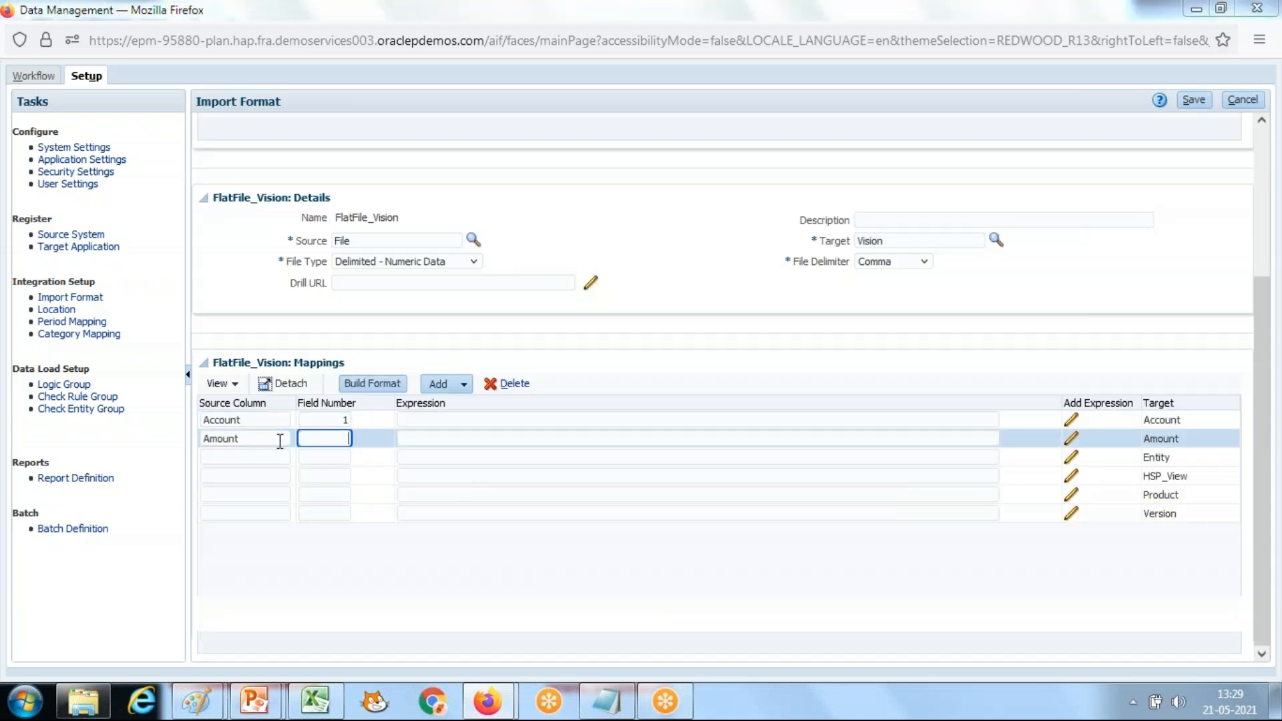
key("alt+Tab")
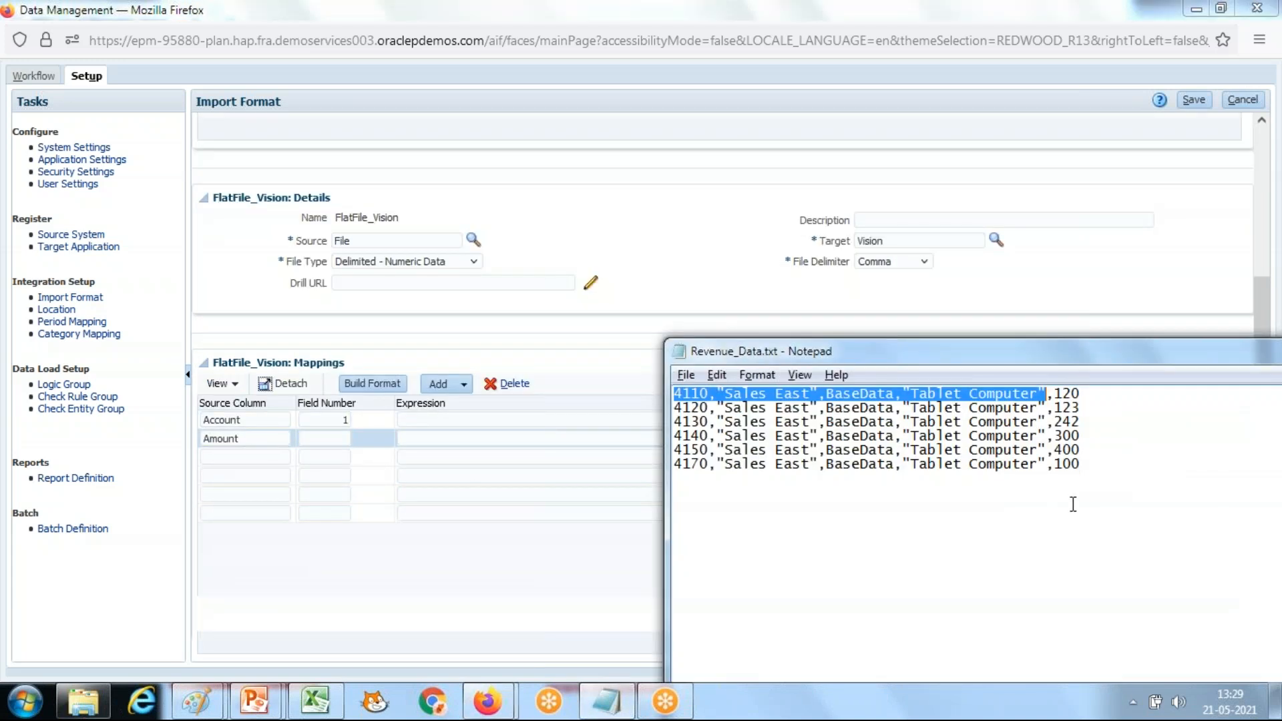
left_click(701, 409)
left_click(862, 408)
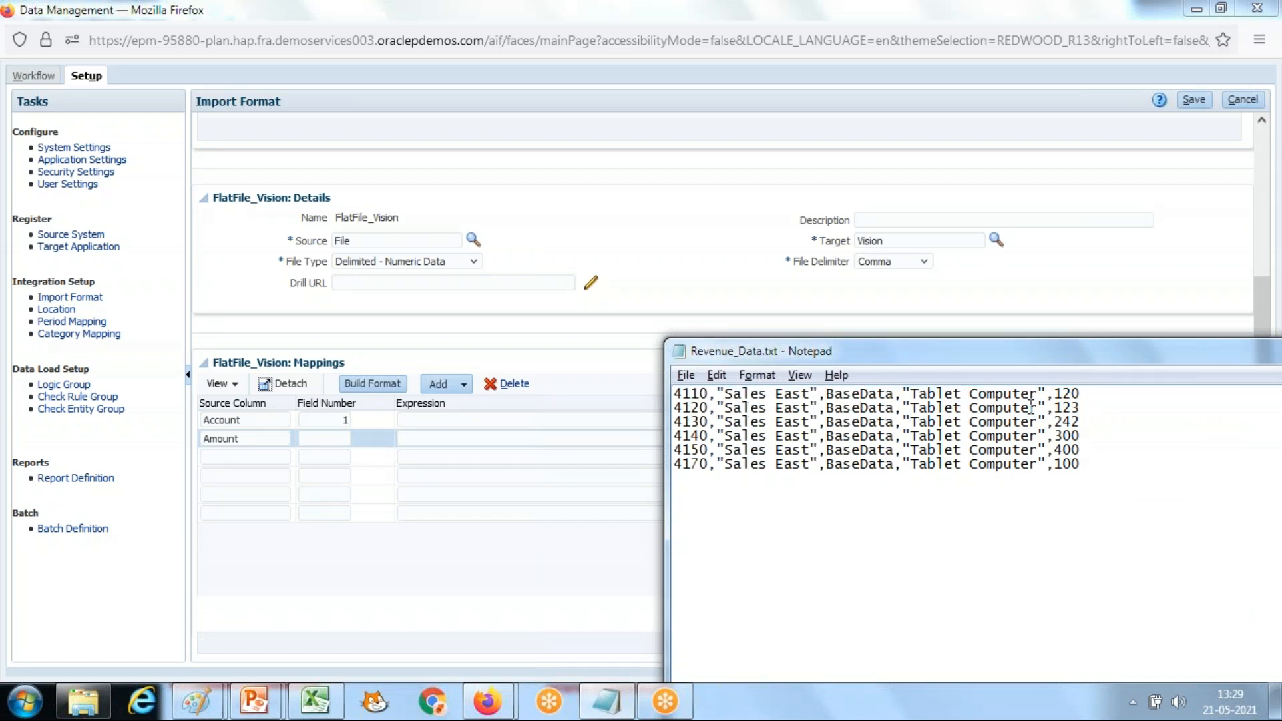
key("alt+Tab")
left_click(337, 439)
type("5")
Map the Entity target to source column Entity with field number 2
left_click(249, 458)
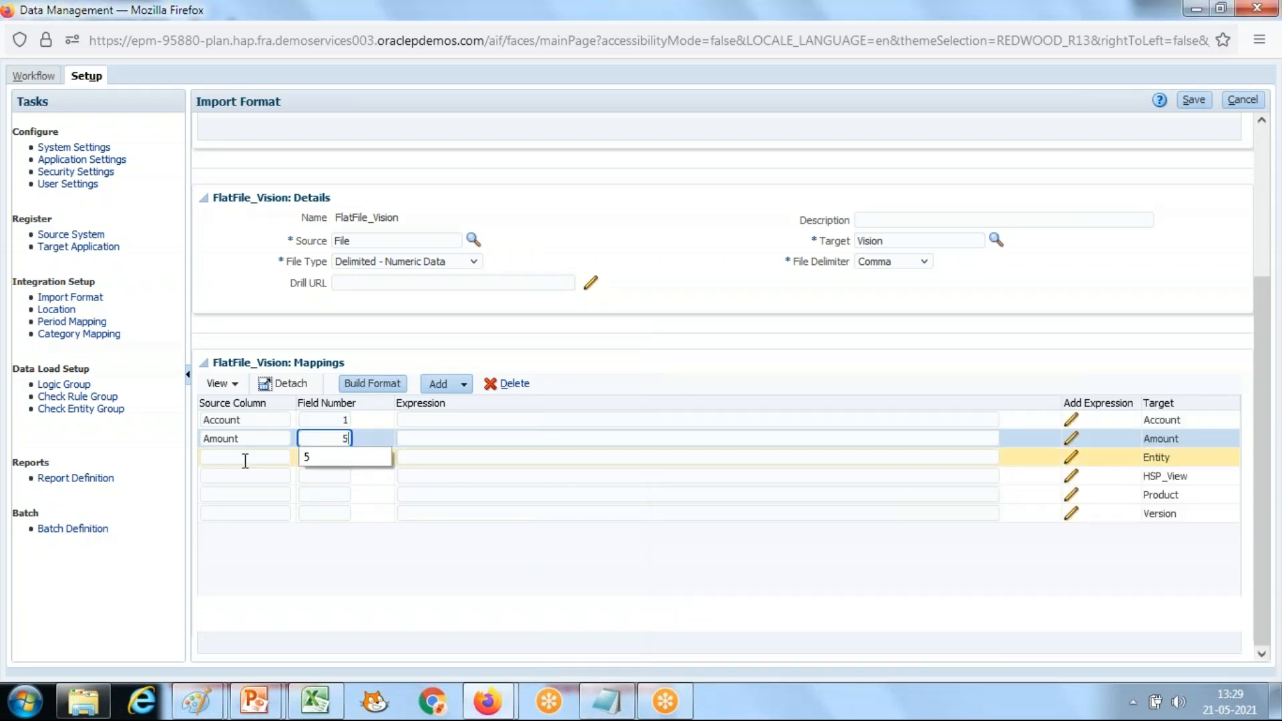
type("Entity")
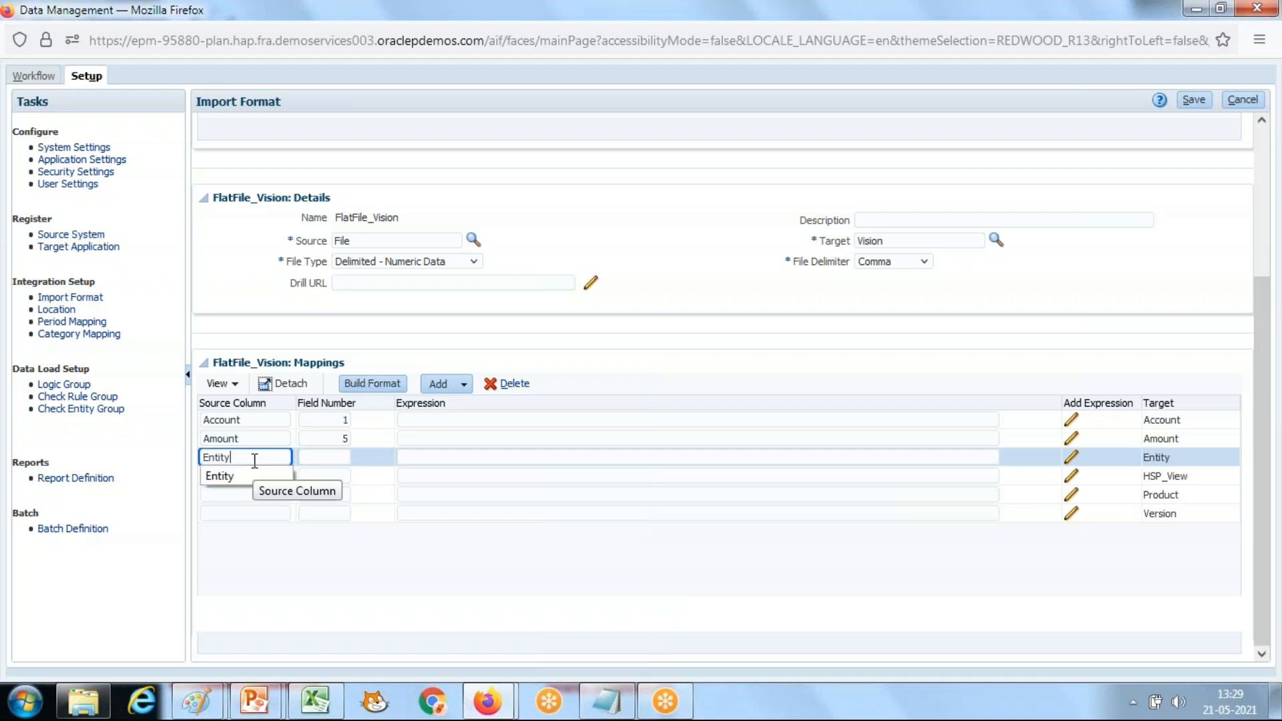
key("alt+Tab")
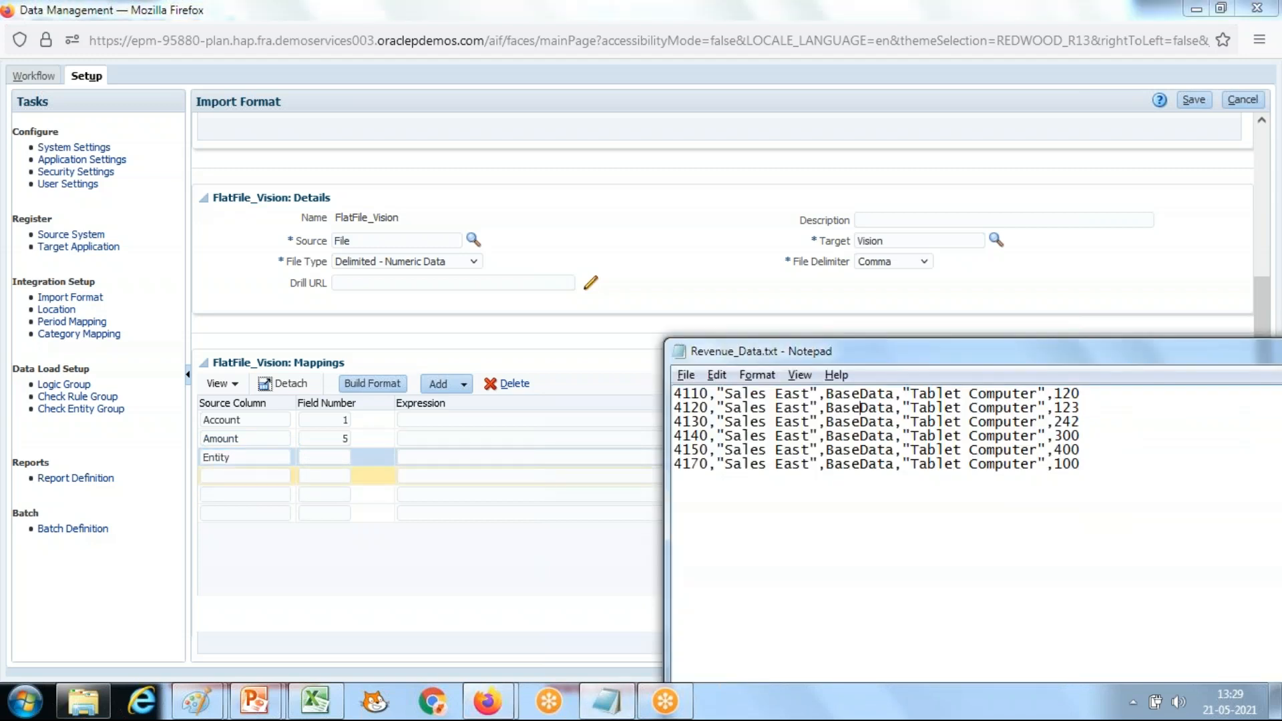
key("alt+Tab")
left_click(347, 458)
type("2")
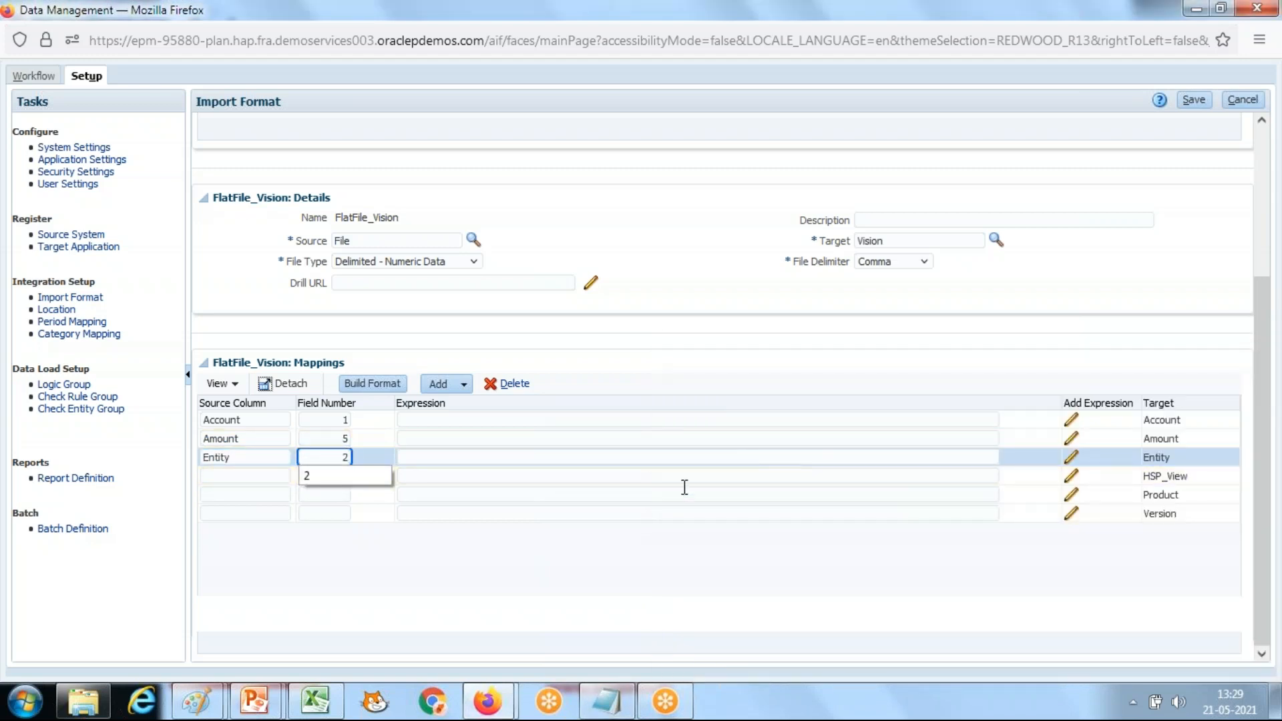
Map the HSP_View target to source column HSP_View with field number 1 and the expression BaseData
left_click(268, 479)
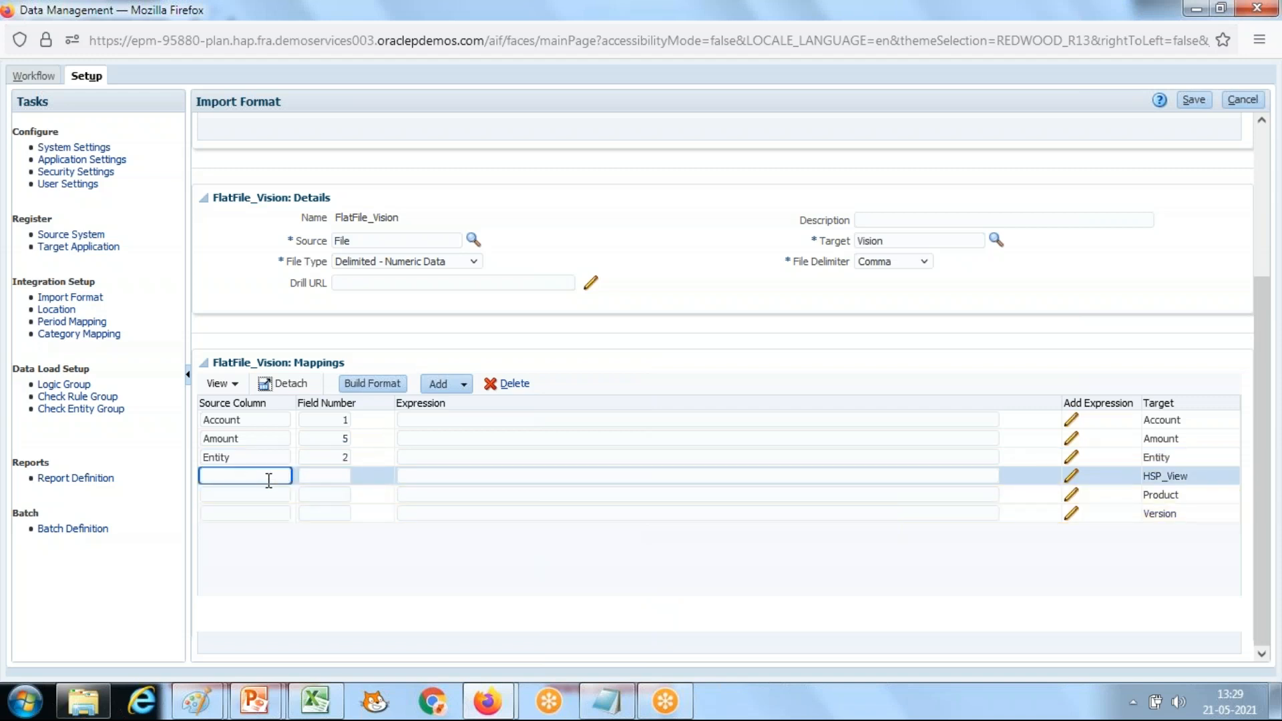
type("HSP_View")
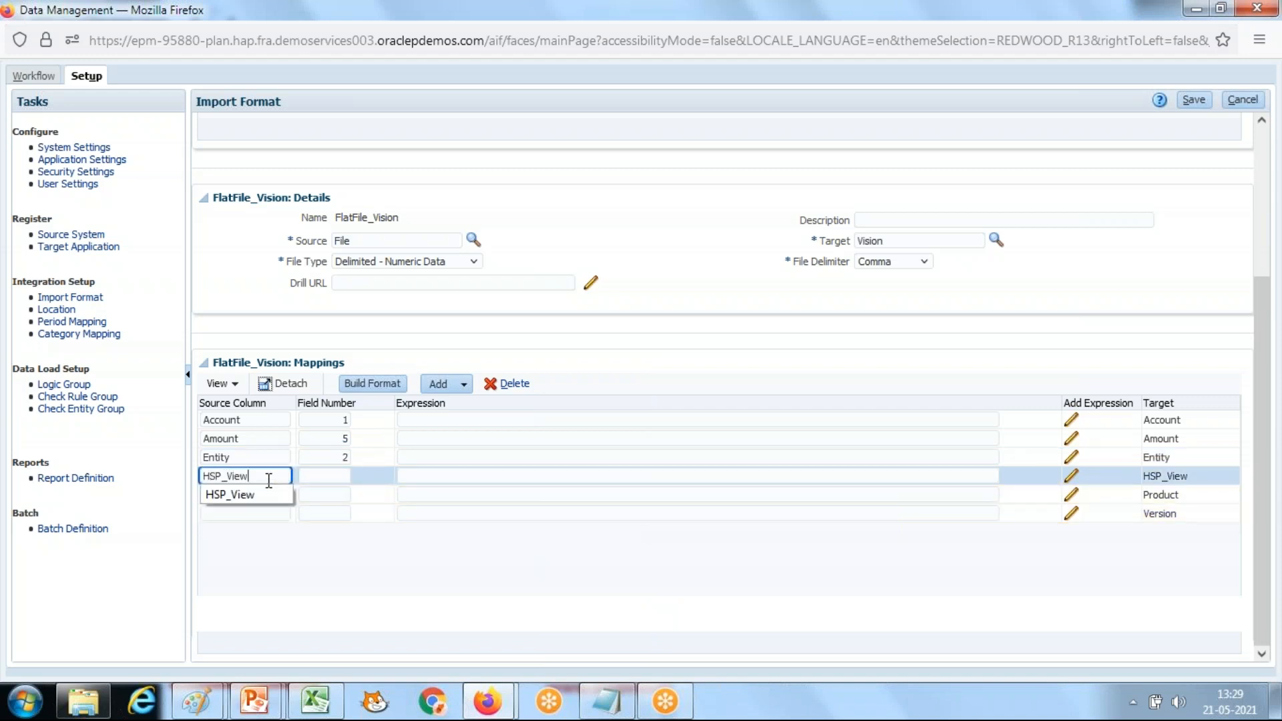
key("Tab")
type("1")
left_click(458, 481)
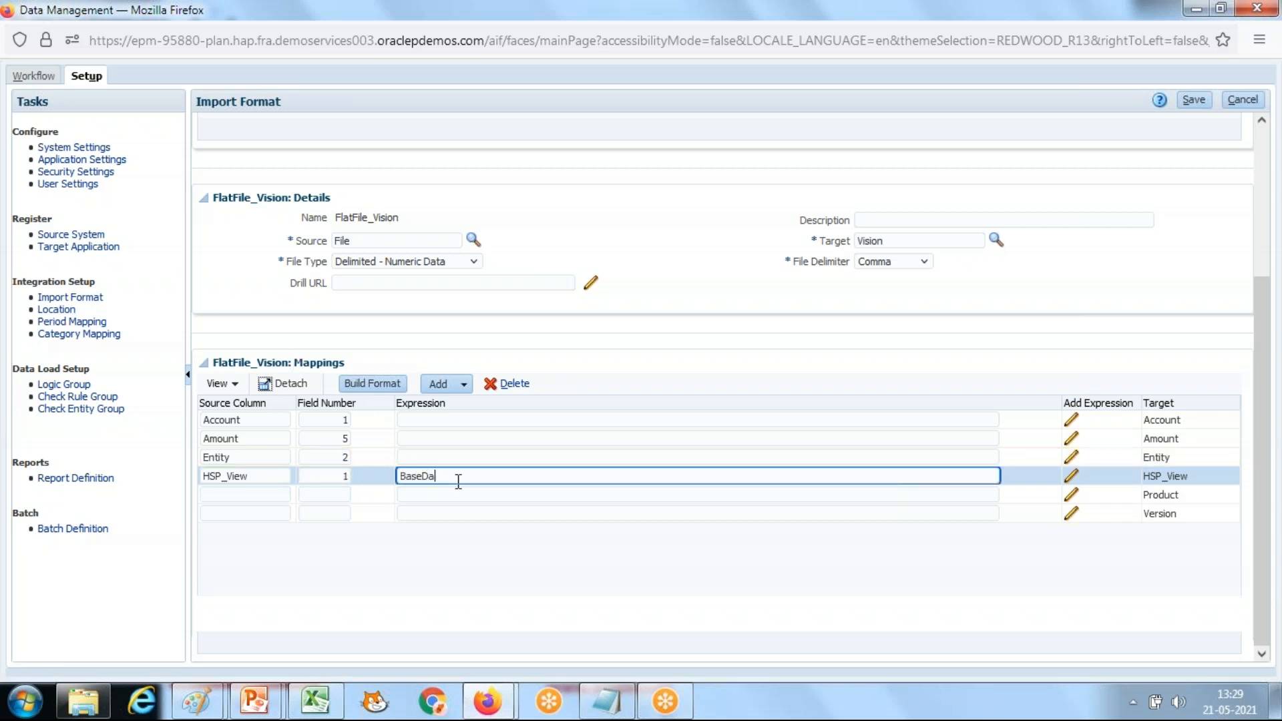
Check the position of BaseData in Revenue_Data.txt, set HSP_View's field number to 3 and clear its expression
key("alt+Tab")
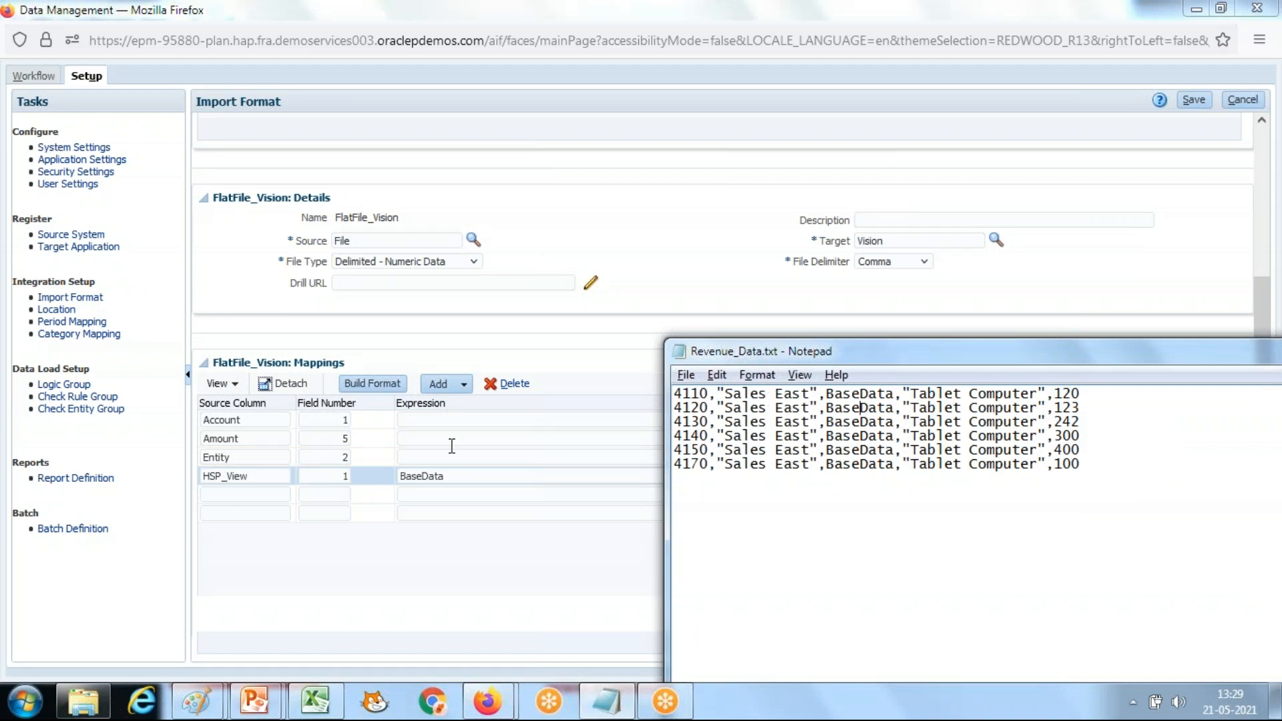
left_click(365, 474)
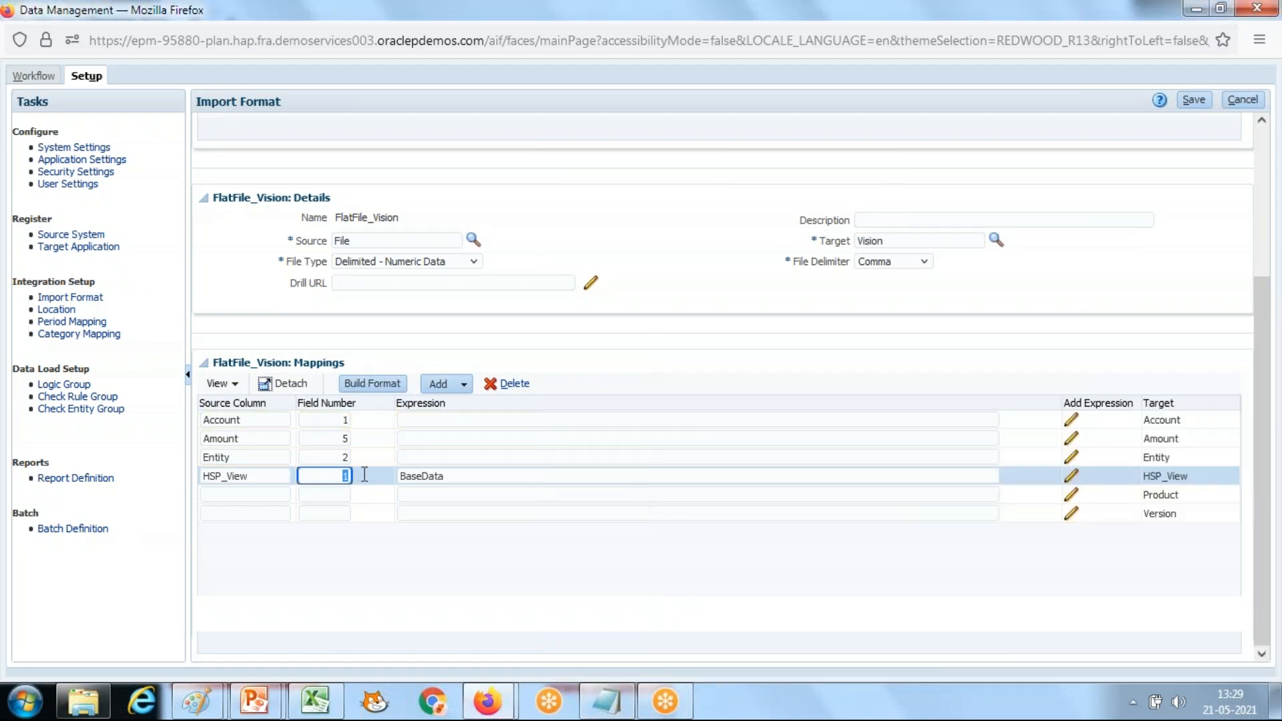
key("alt+Tab")
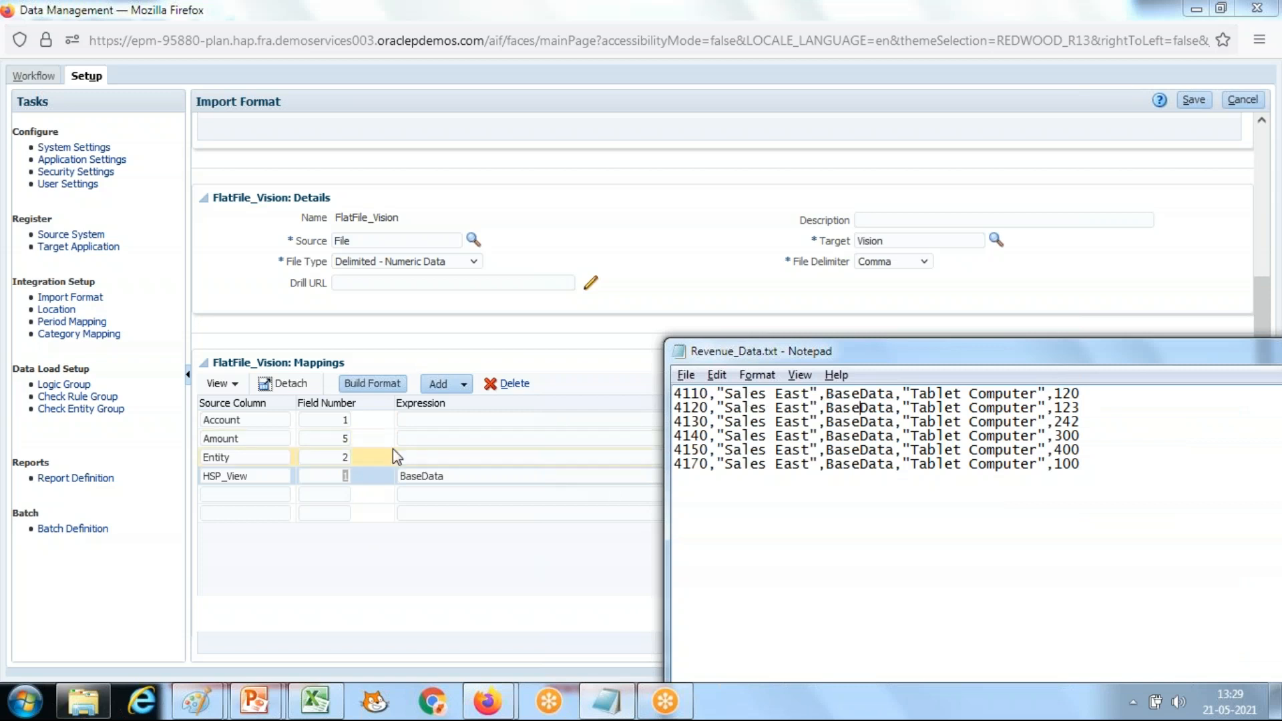
left_click(333, 457)
left_click(333, 474)
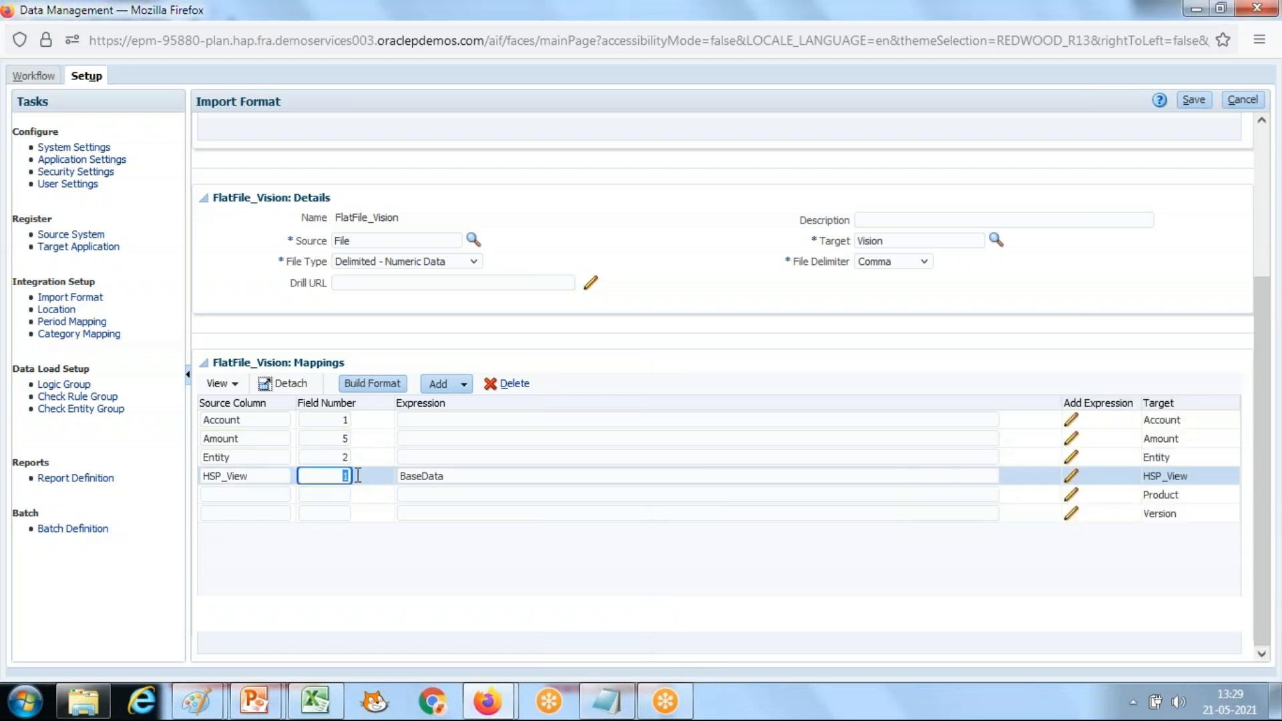
type("3")
left_click(454, 476)
double_click(454, 476)
key("BackSpace")
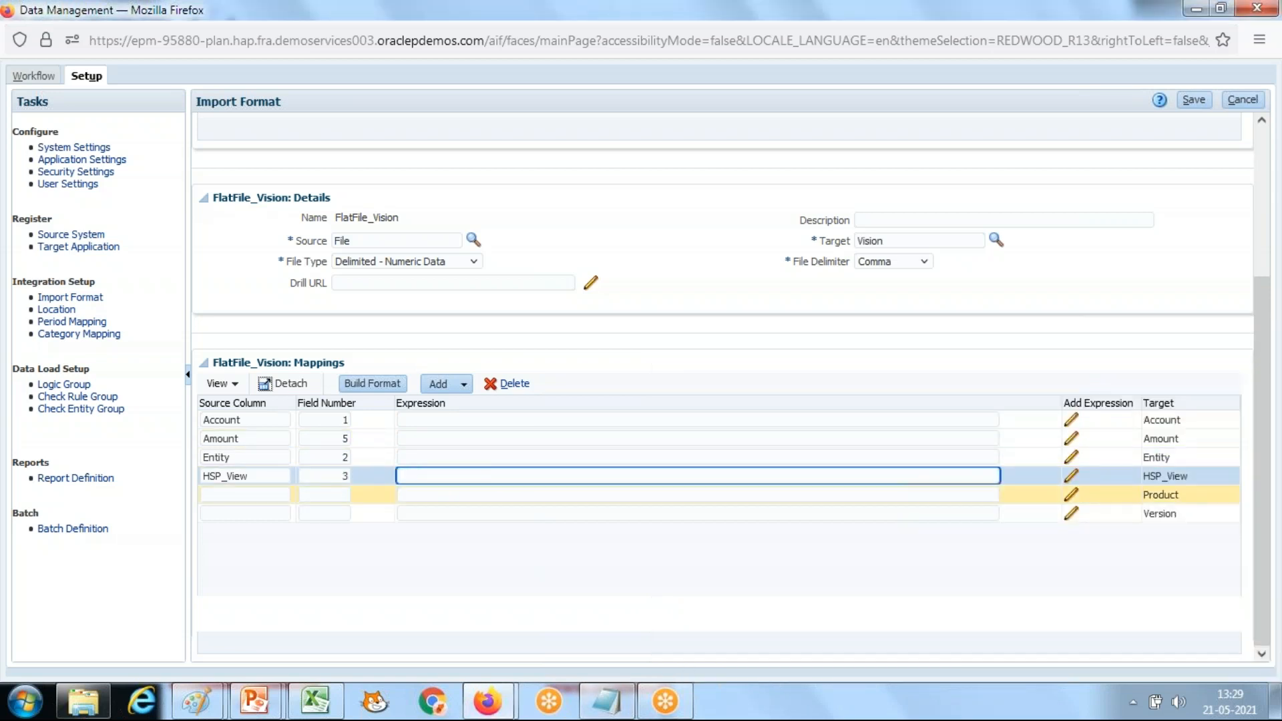
Map the Product target to source column Product with field number 4
left_click(242, 495)
type("Product")
key("Tab")
key("alt+Tab")
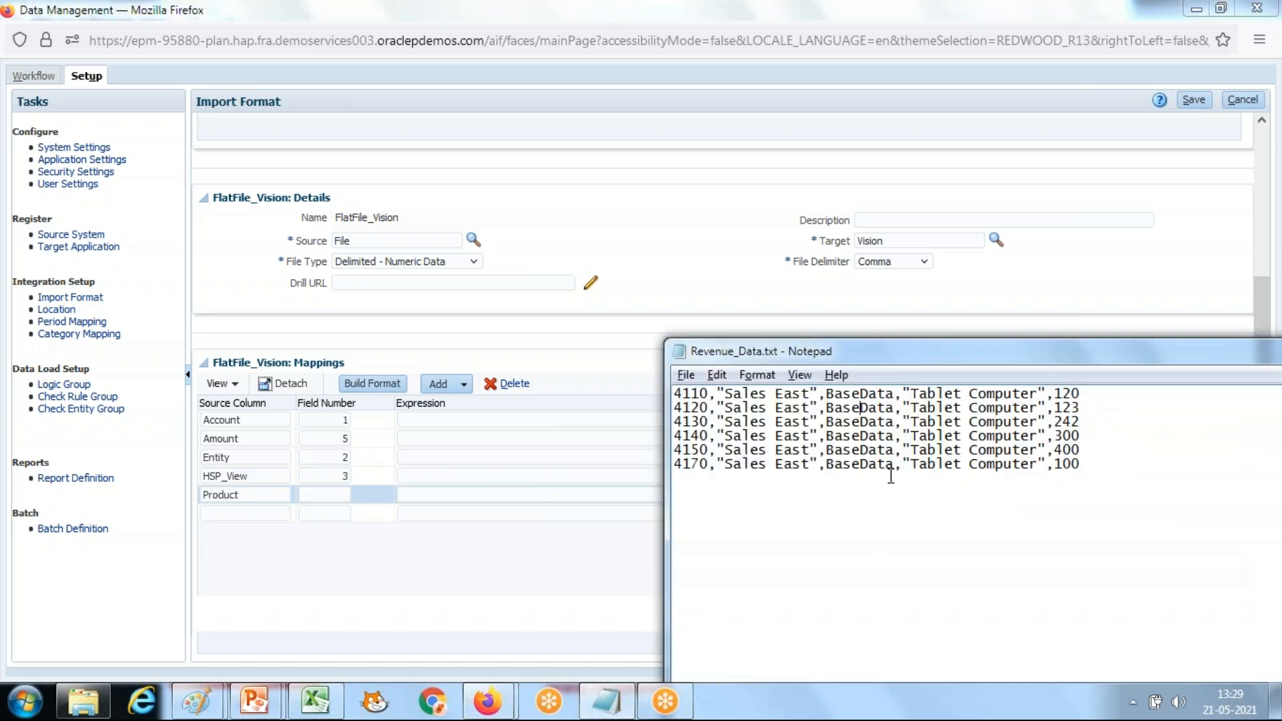
left_click(340, 495)
type("4")
Map the Version target to source column Version with field number 1 and the expression Working
left_click(255, 513)
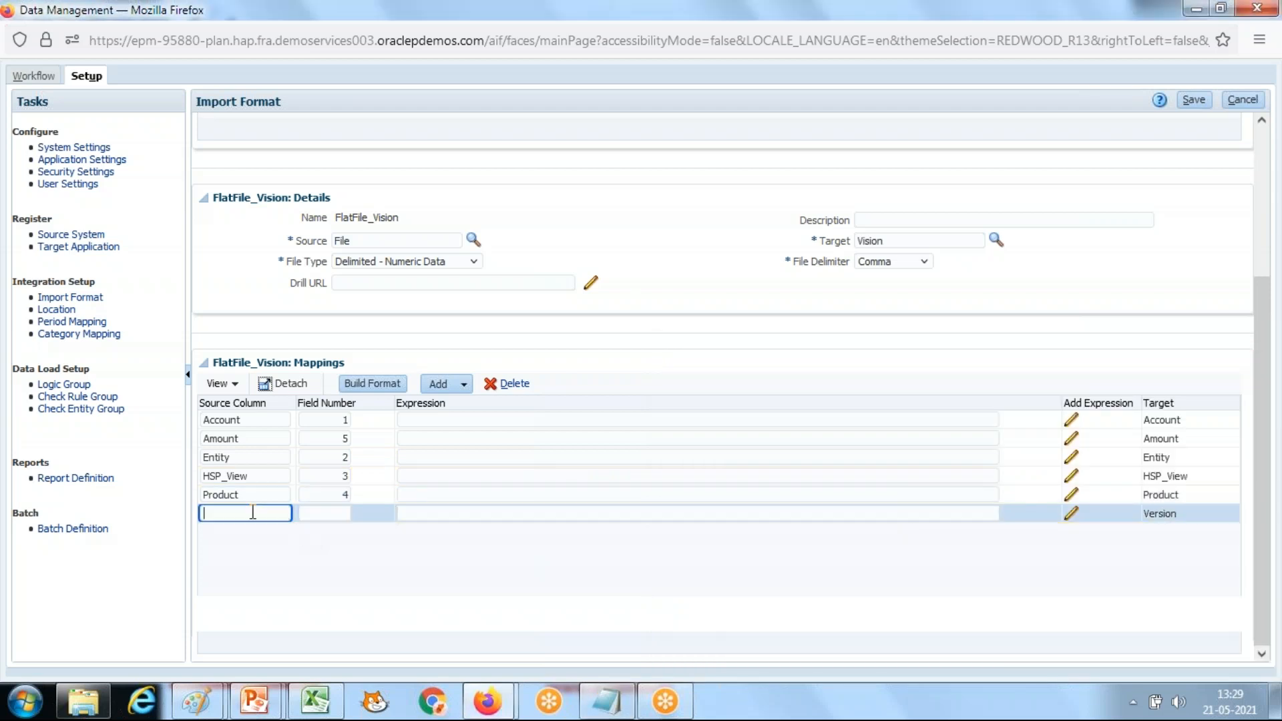
type("Version")
key("Tab")
type("1")
key("Tab")
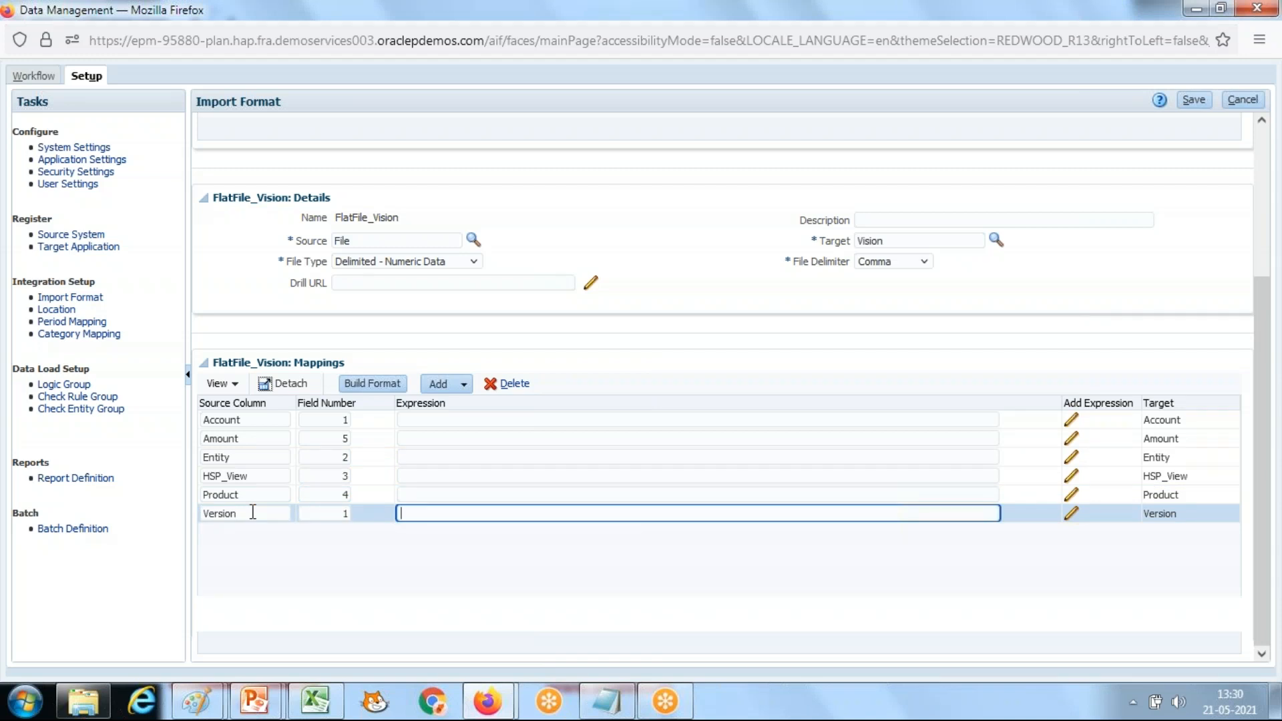
type("Working")
Check the version member in the Excel Smart View POV, return to Data Management and save the FlatFile_Vision import format
key("alt+Tab")
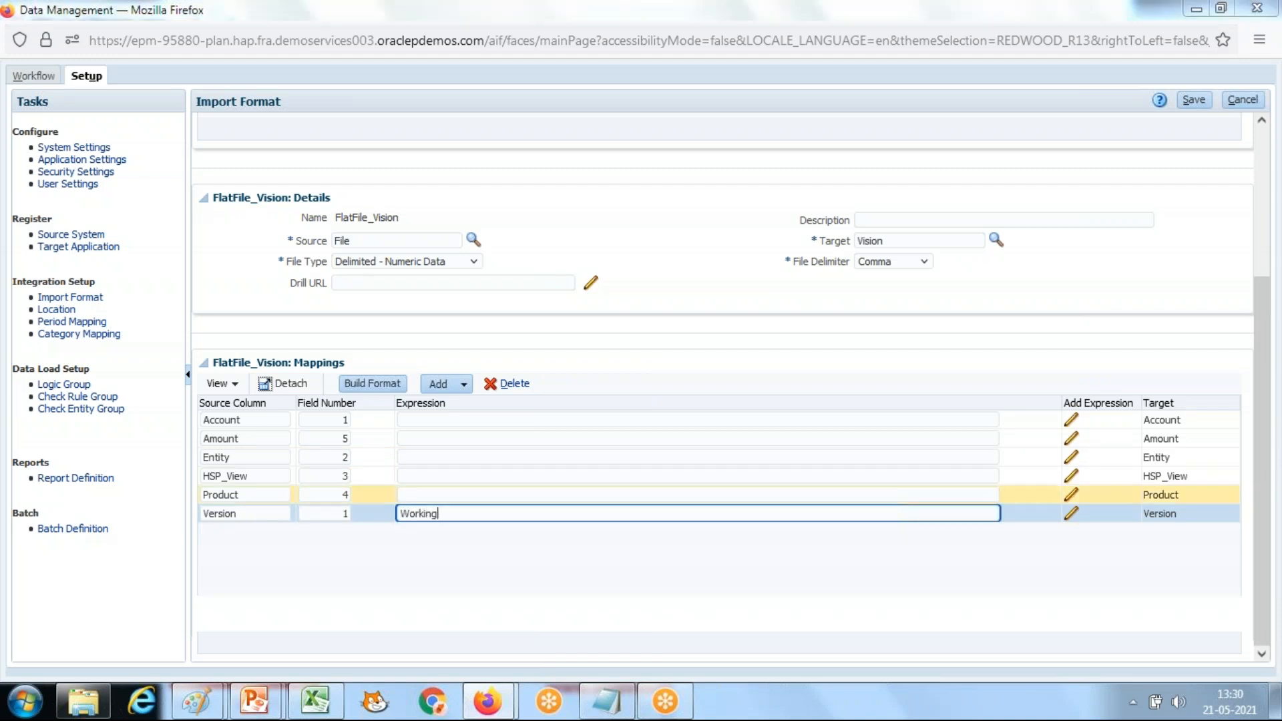
left_click(315, 701)
left_click(376, 407)
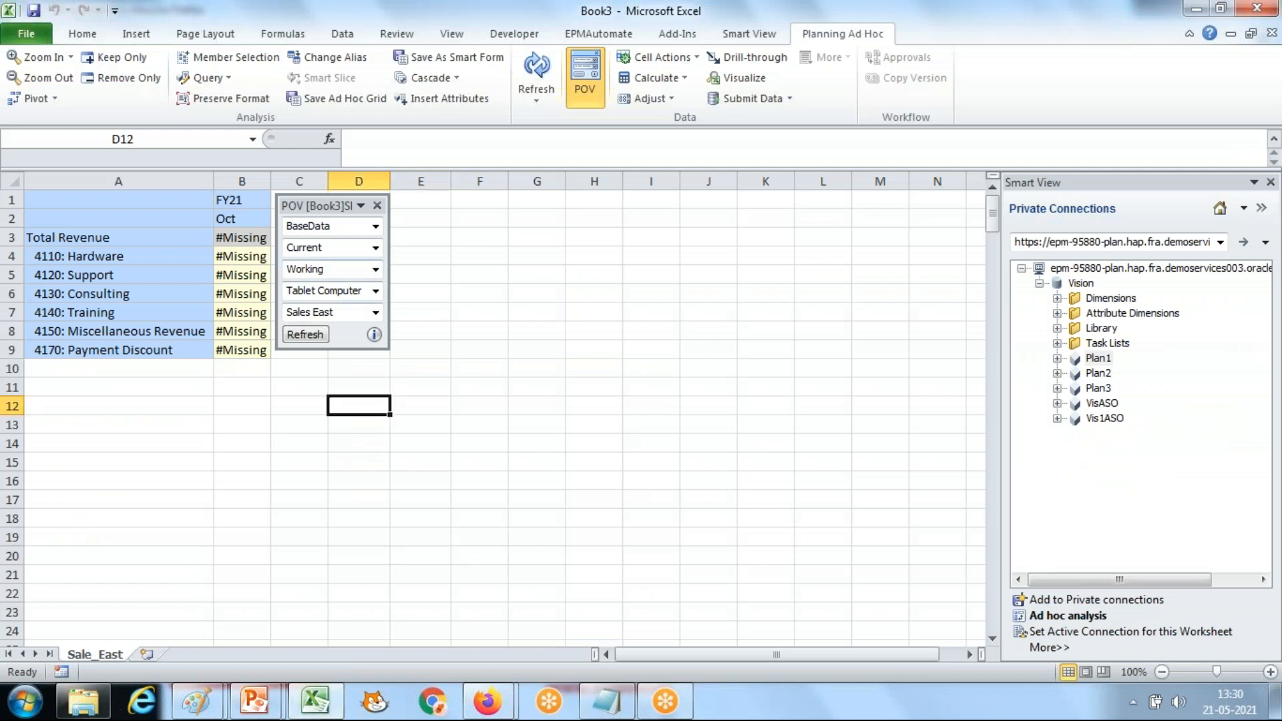
double_click(355, 267)
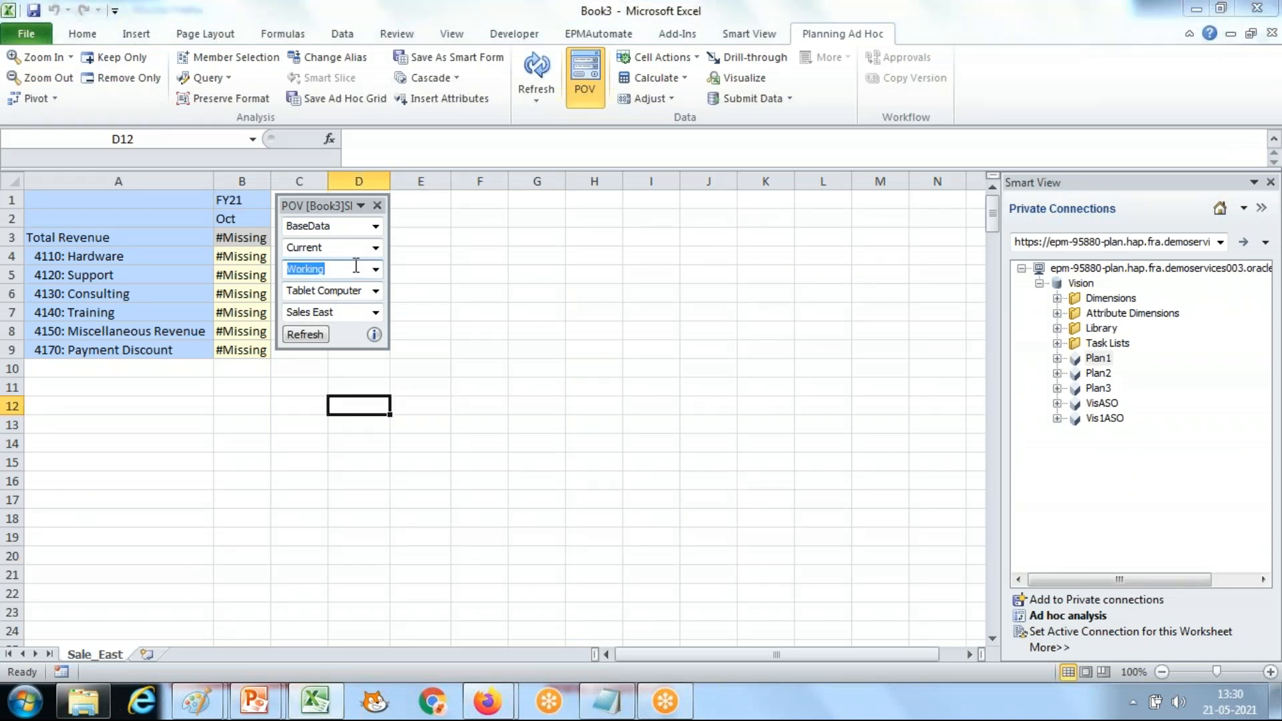
key("alt+Tab")
key("alt+Tab")
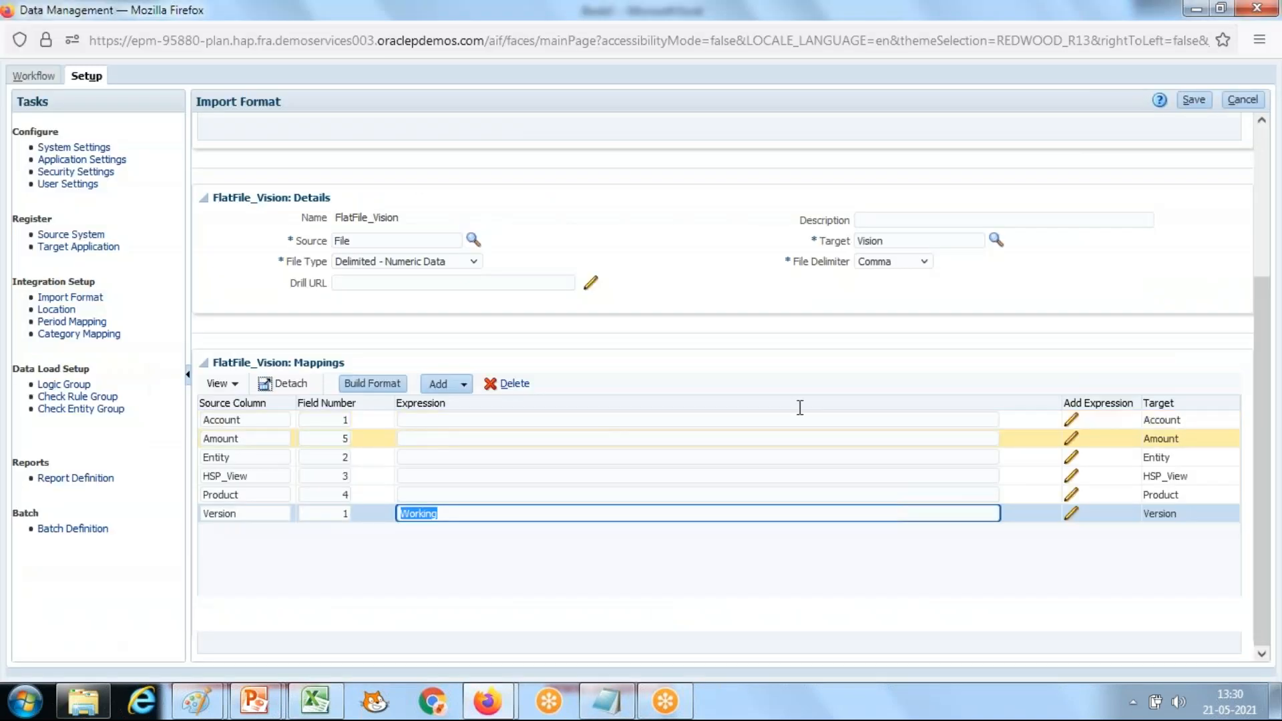
left_click(1187, 106)
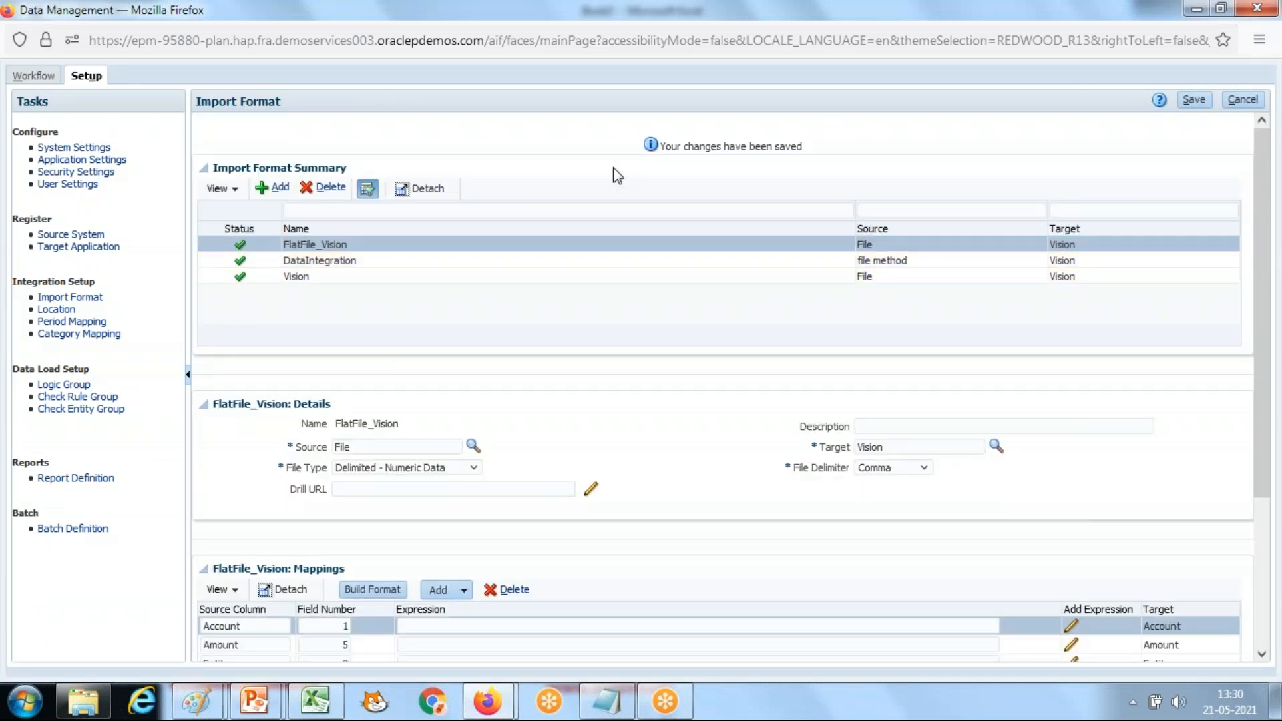
Add a new location named FlatFile_Vision in the integration setup
left_click(69, 310)
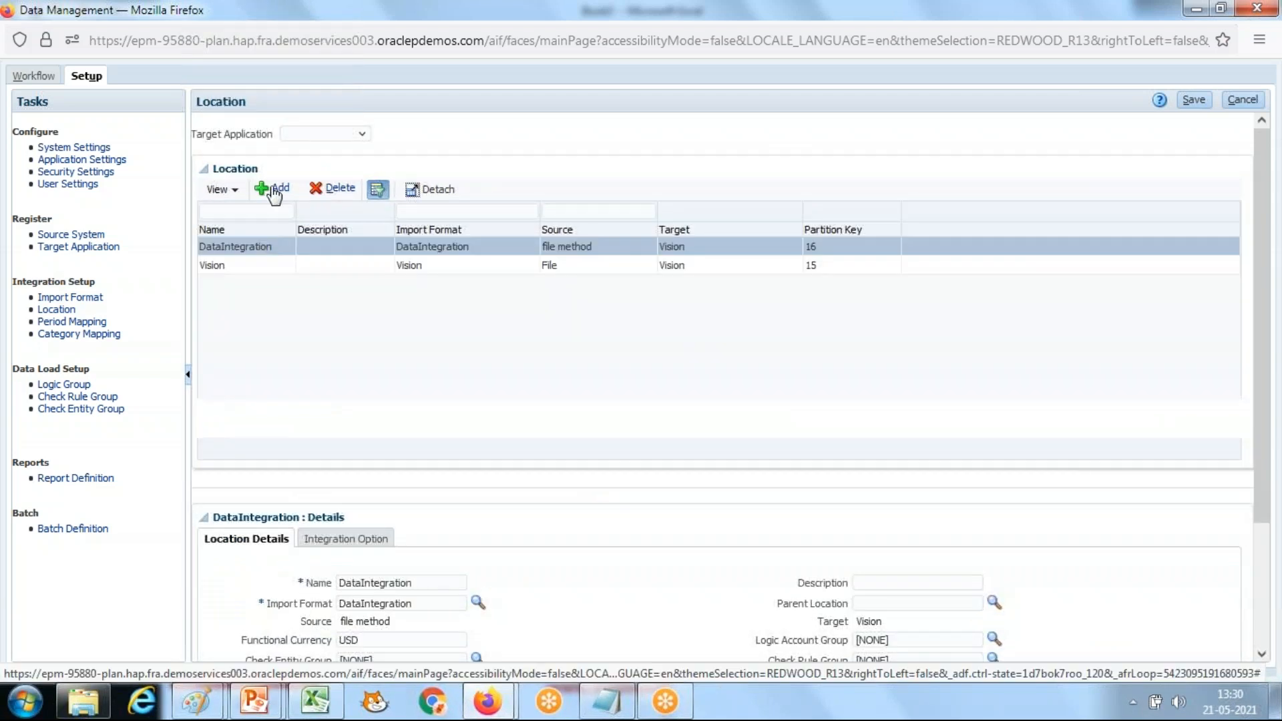
left_click(273, 192)
left_click(382, 579)
type("FlatF")
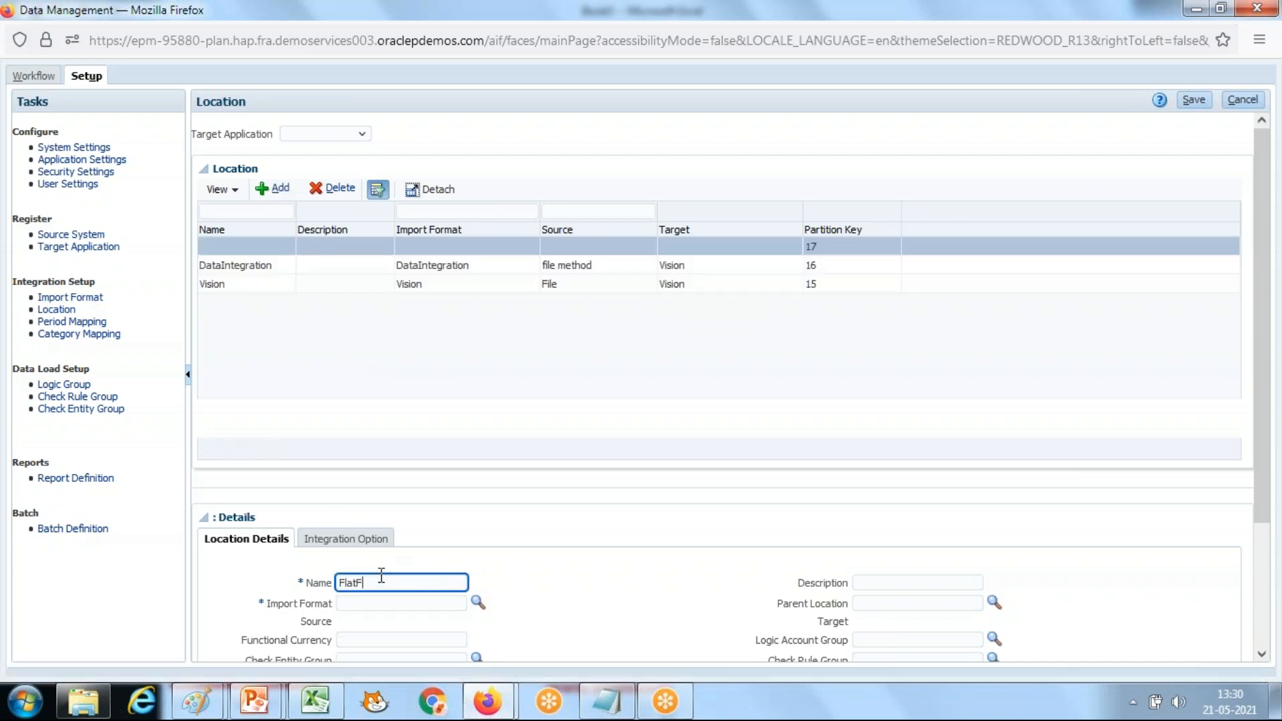
type("ile_Vision")
key("Tab")
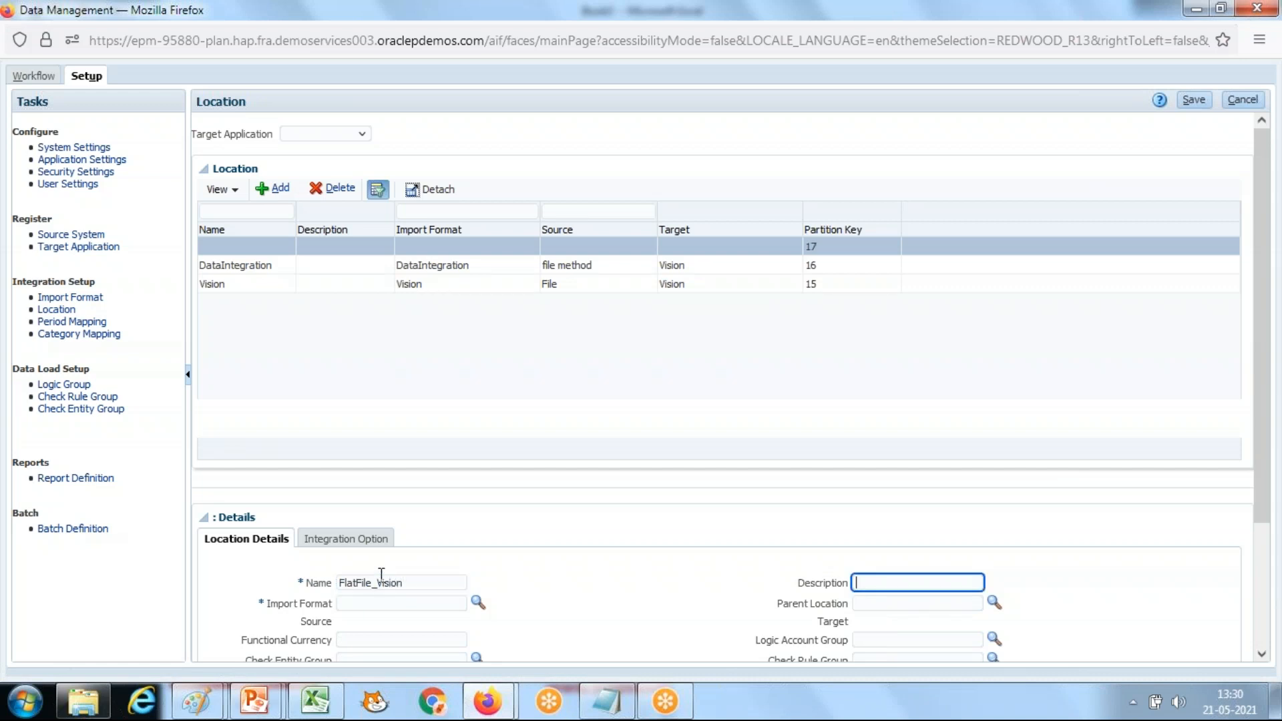
Assign the FlatFile_Vision import format and functional currency USD to the new location and save it
left_click(478, 602)
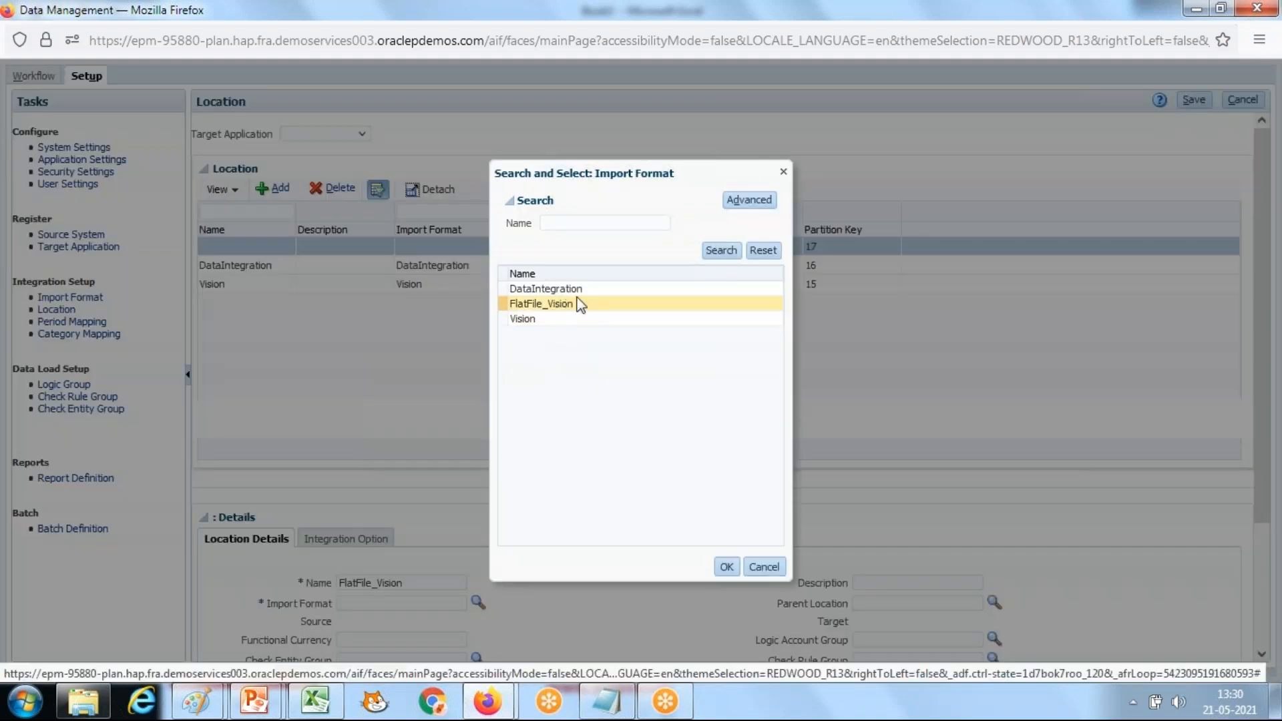
left_click(578, 304)
left_click(726, 566)
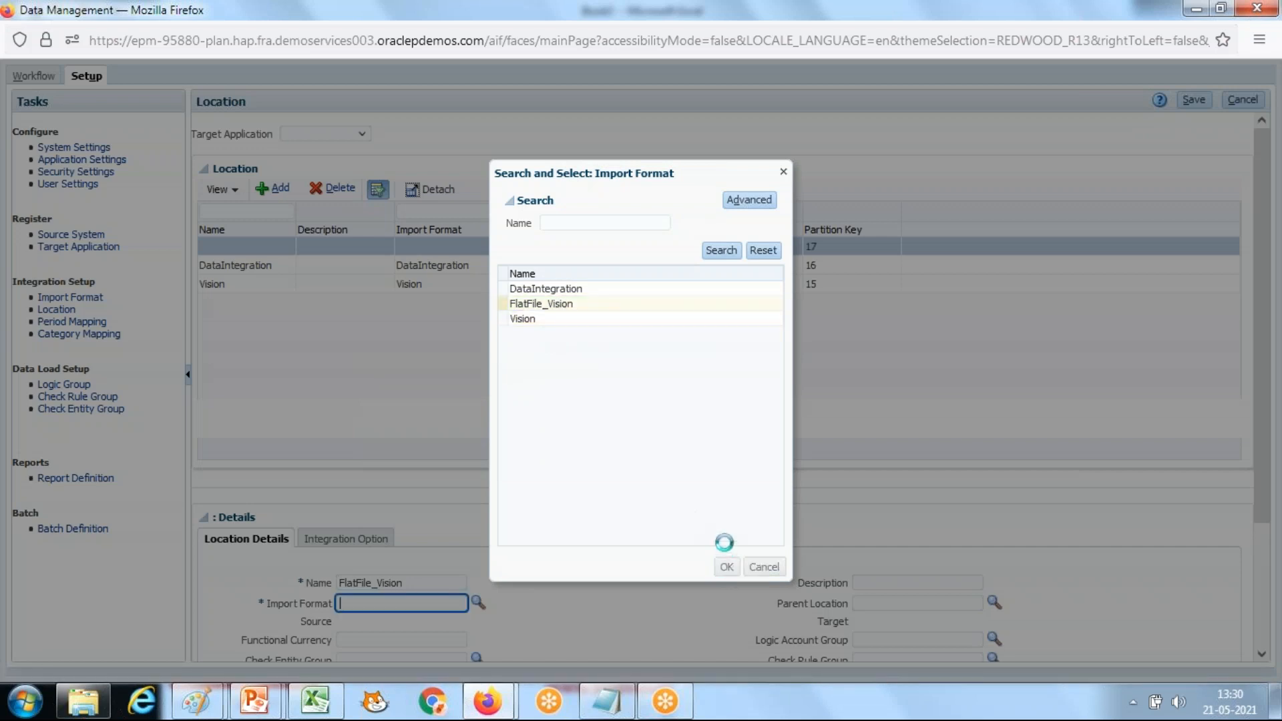
key("Tab")
type("U")
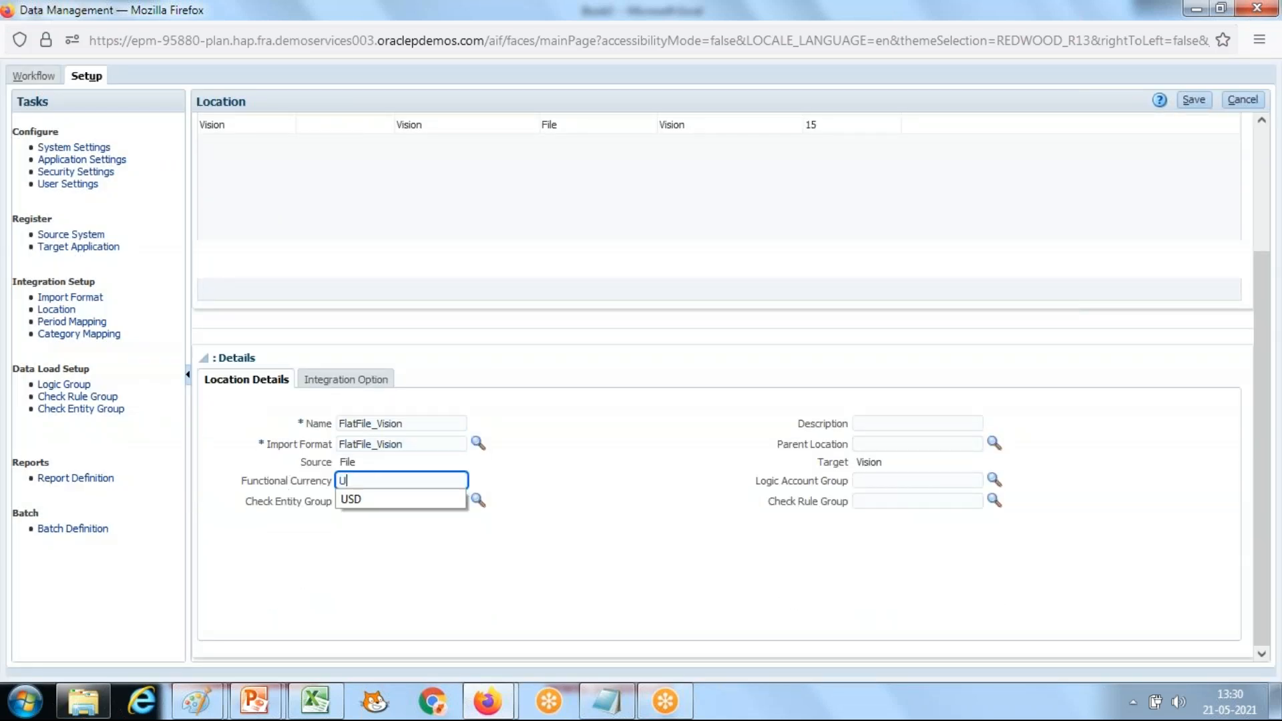
left_click(928, 480)
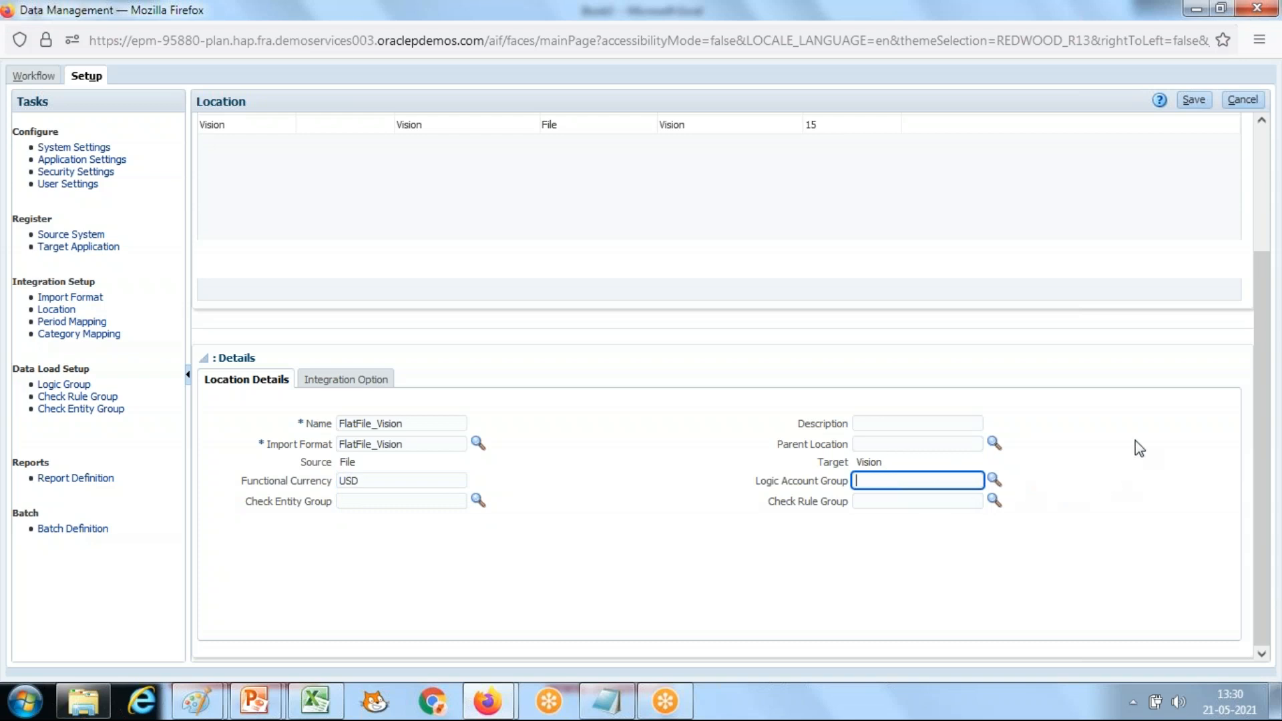
scroll(1164, 280, "up", 3)
left_click(1194, 101)
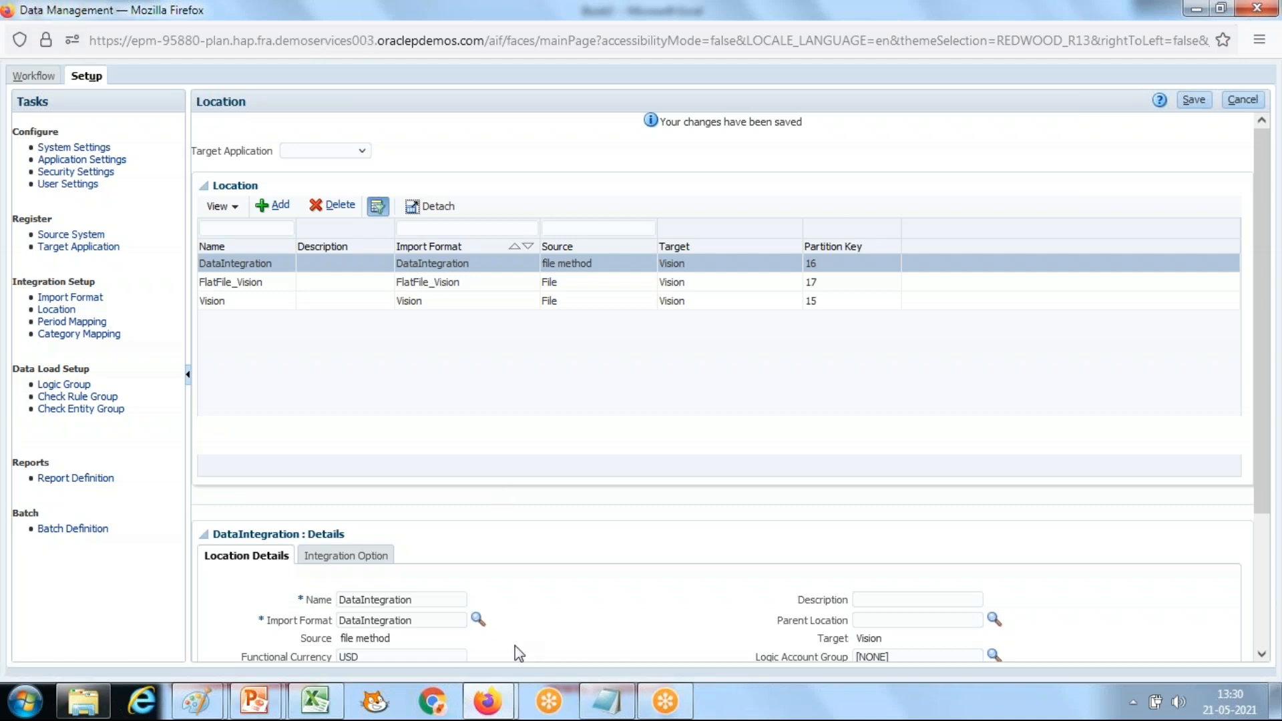
Switch to the EPM Cloud Planning window for Vision and open the Data Exchange page
mouse_move(487, 700)
left_click(416, 593)
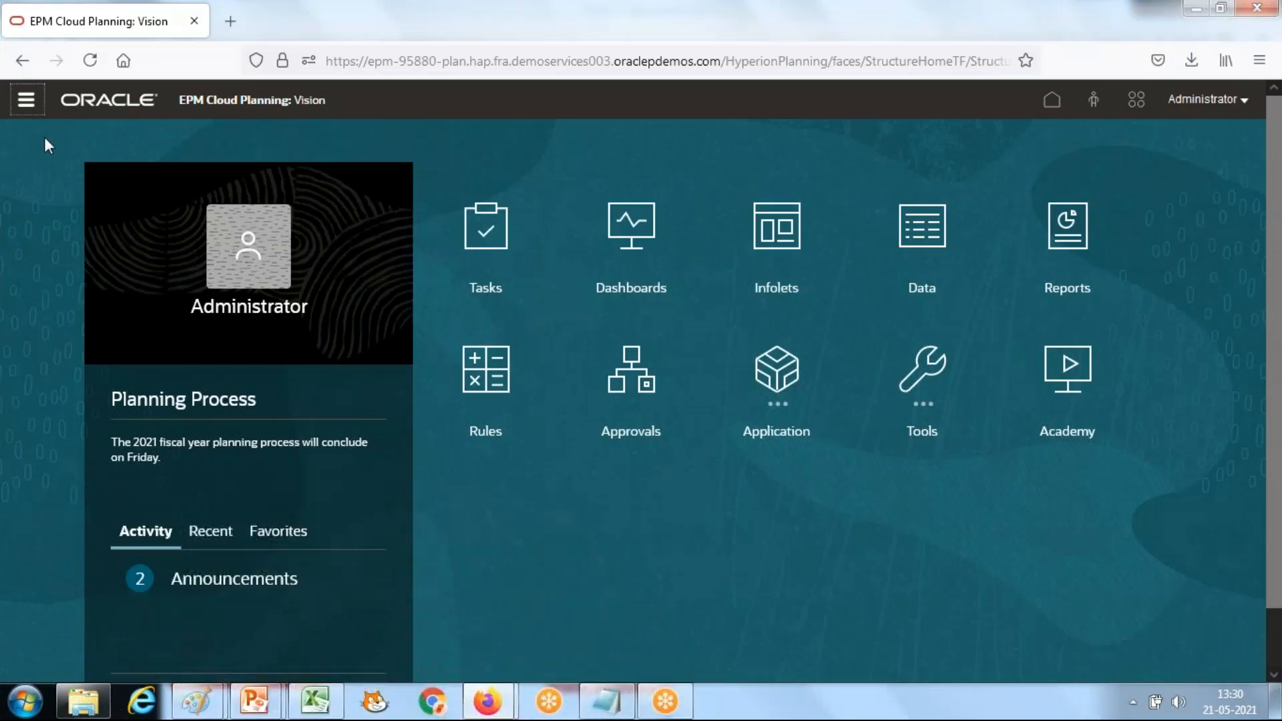
left_click(26, 99)
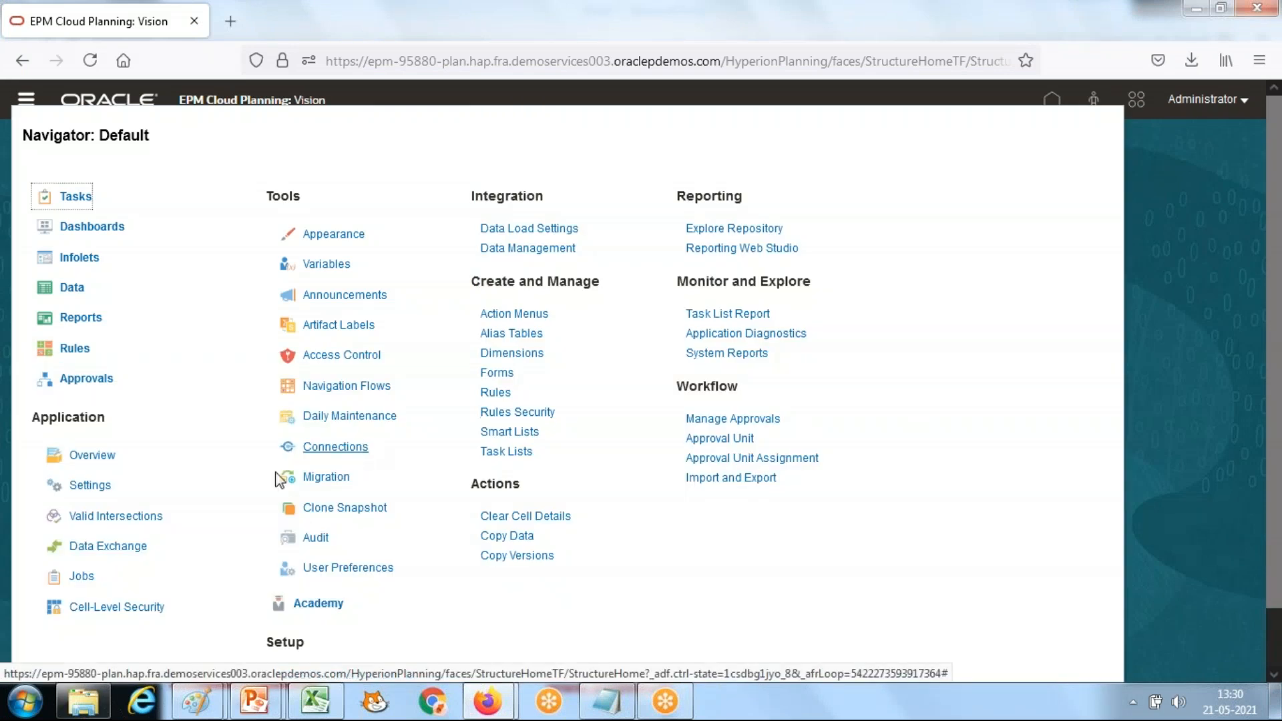
left_click(103, 547)
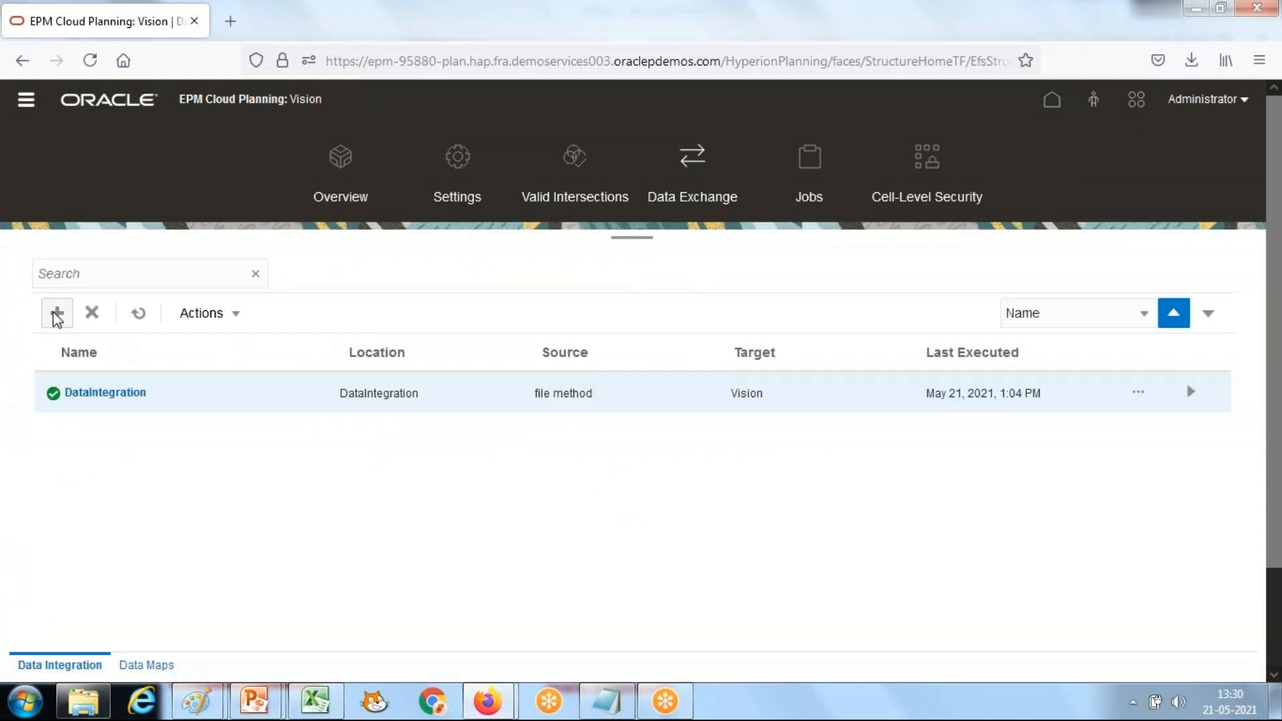
Create a data integration named FlatFile_Vision that uses the FlatFile_Vision location
left_click(58, 314)
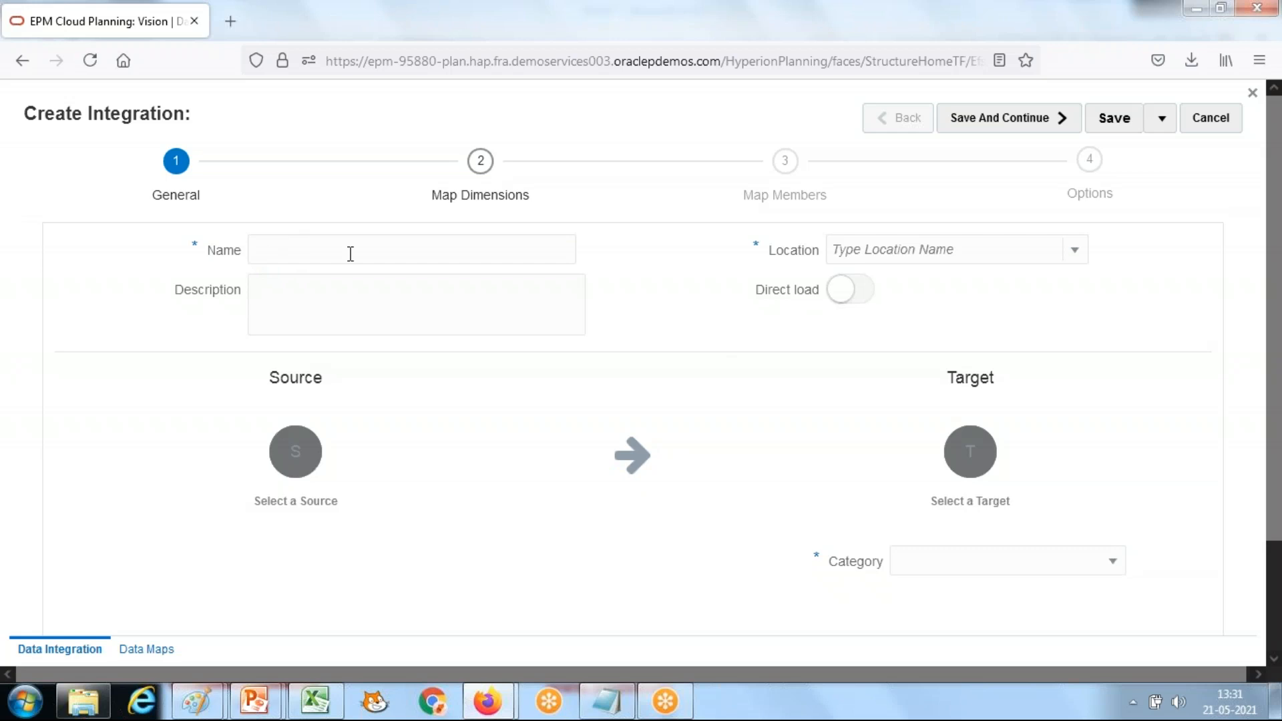
left_click(326, 254)
type("FlatFile_Vision")
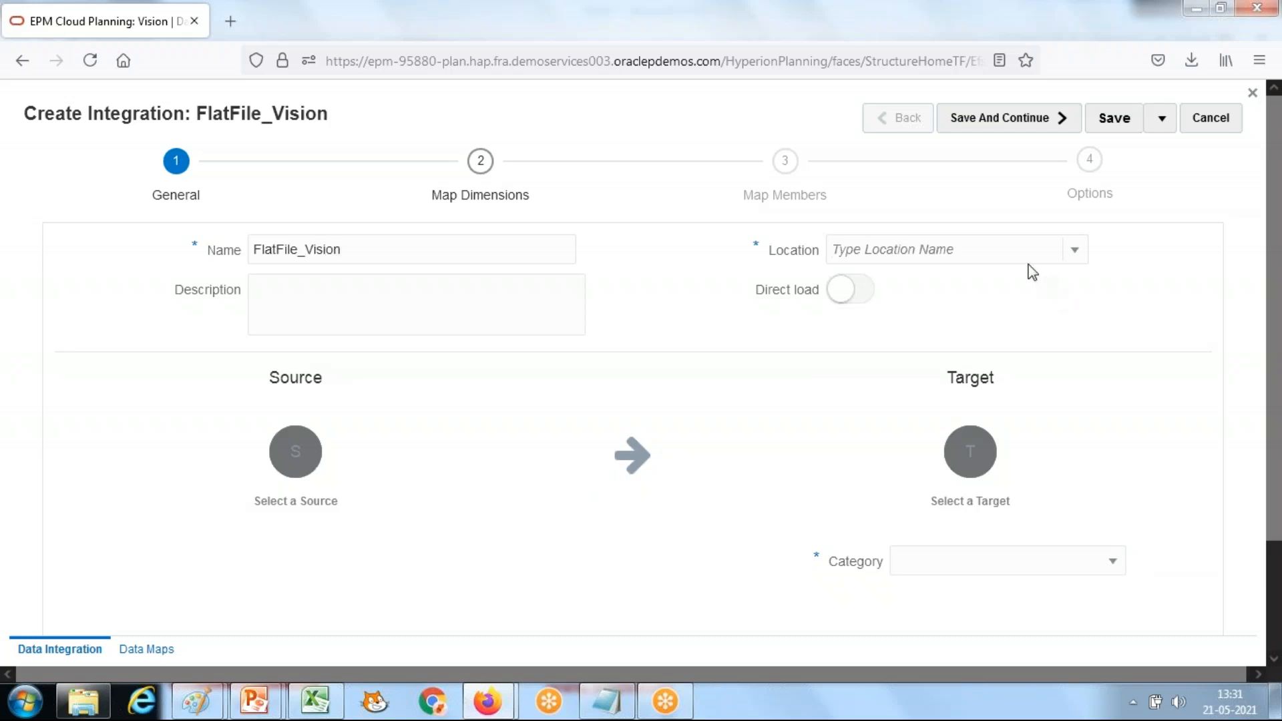
left_click(1054, 249)
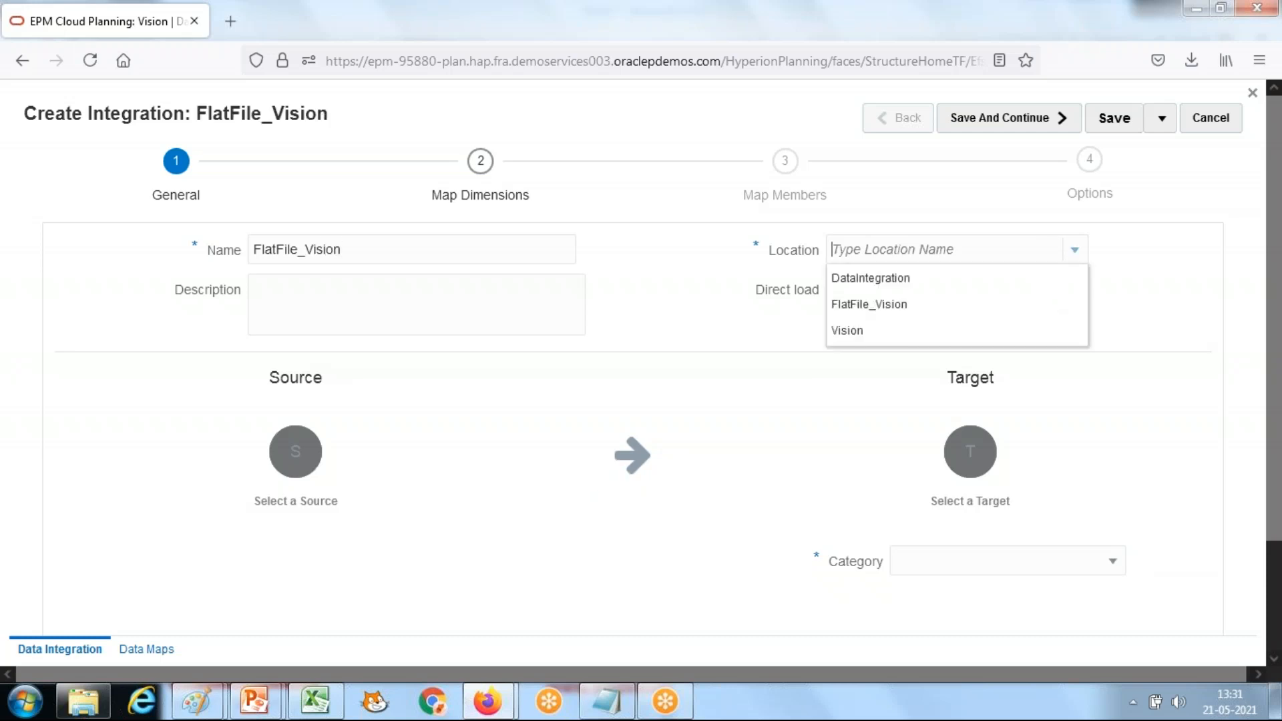
left_click(896, 304)
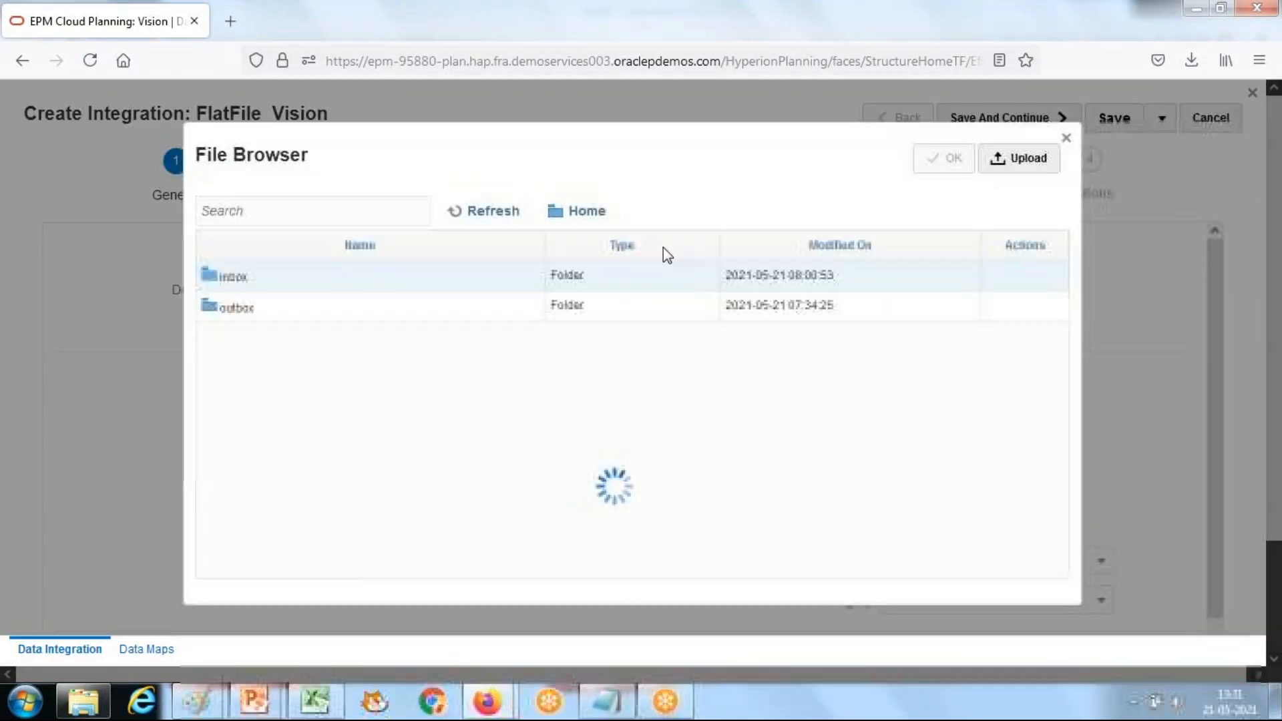
Browse to the Vision folder inside inbox for the integration's source file
double_click(229, 275)
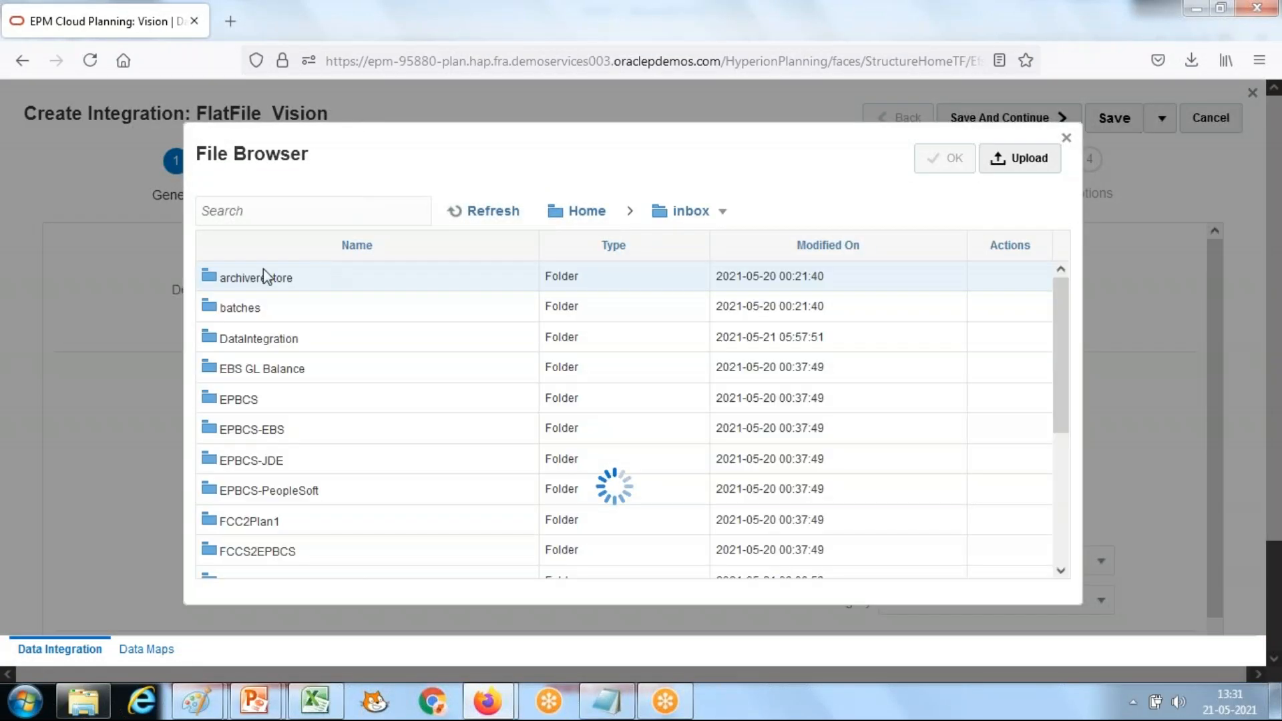
scroll(375, 467, "down", 5)
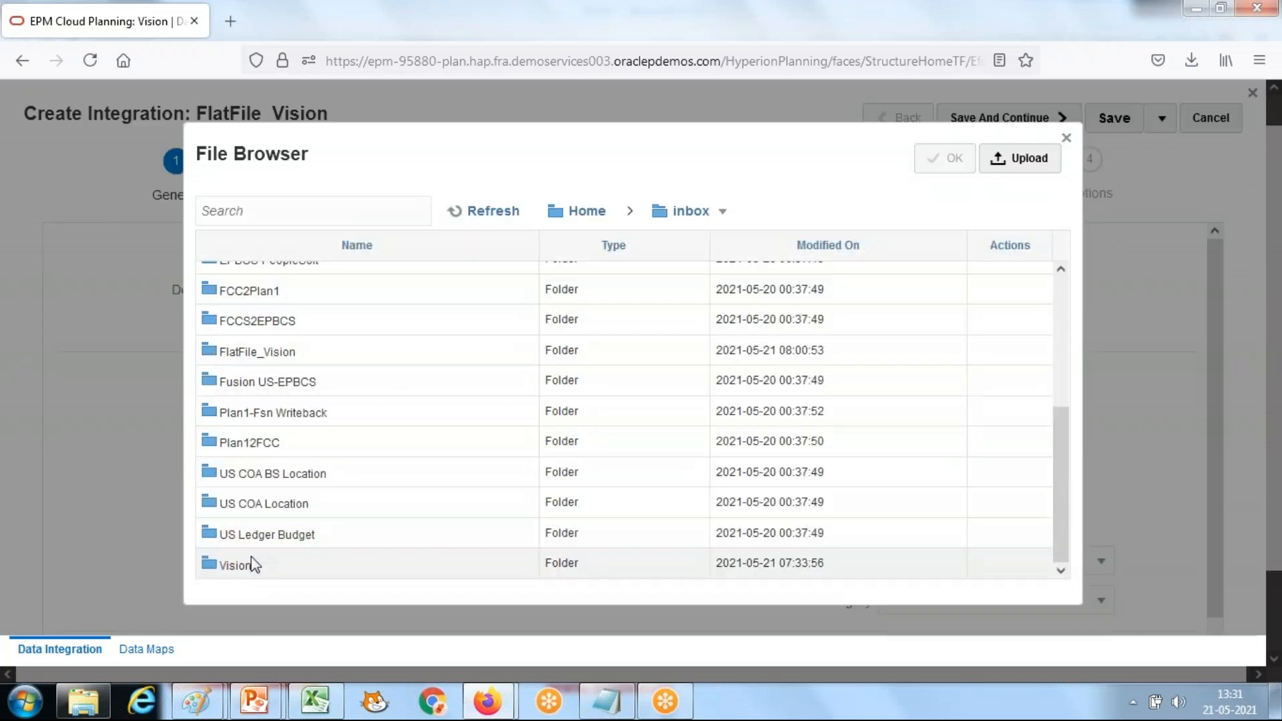
double_click(252, 567)
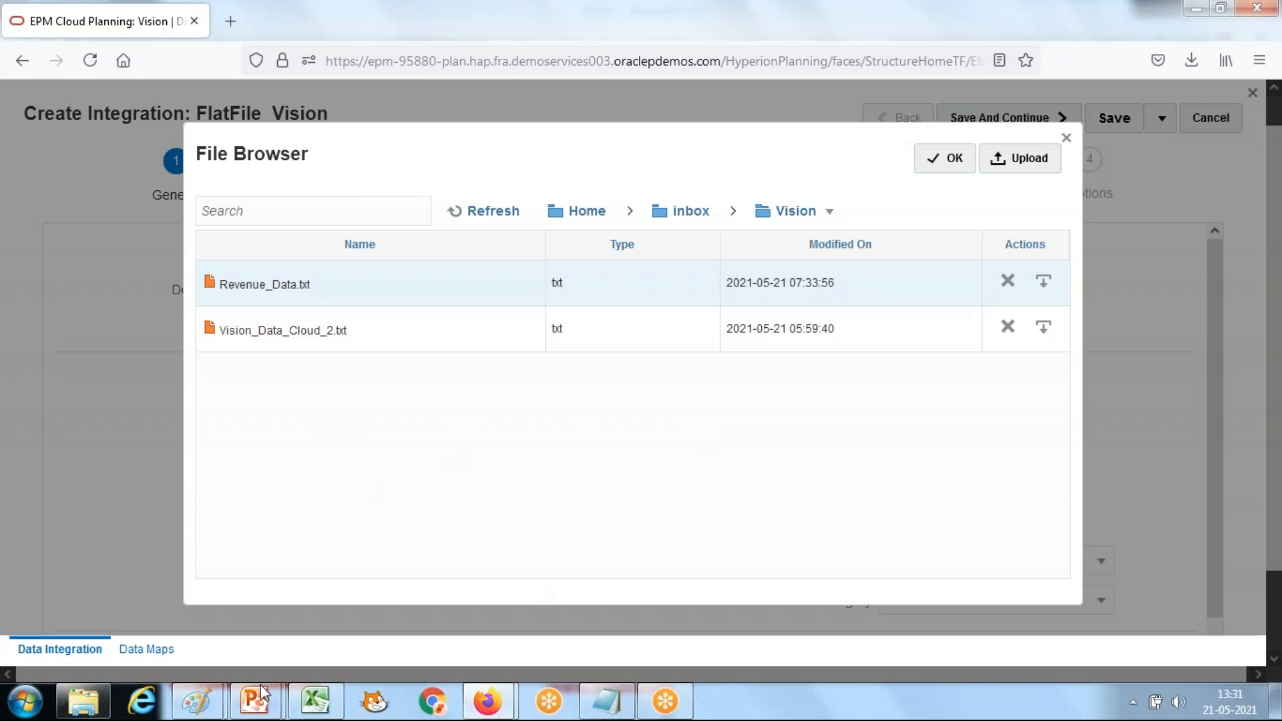
Locate Revenue_Data.txt in the local DataFile folder in Windows Explorer, sorting the files by date
left_click(94, 706)
left_click(95, 707)
left_click(95, 706)
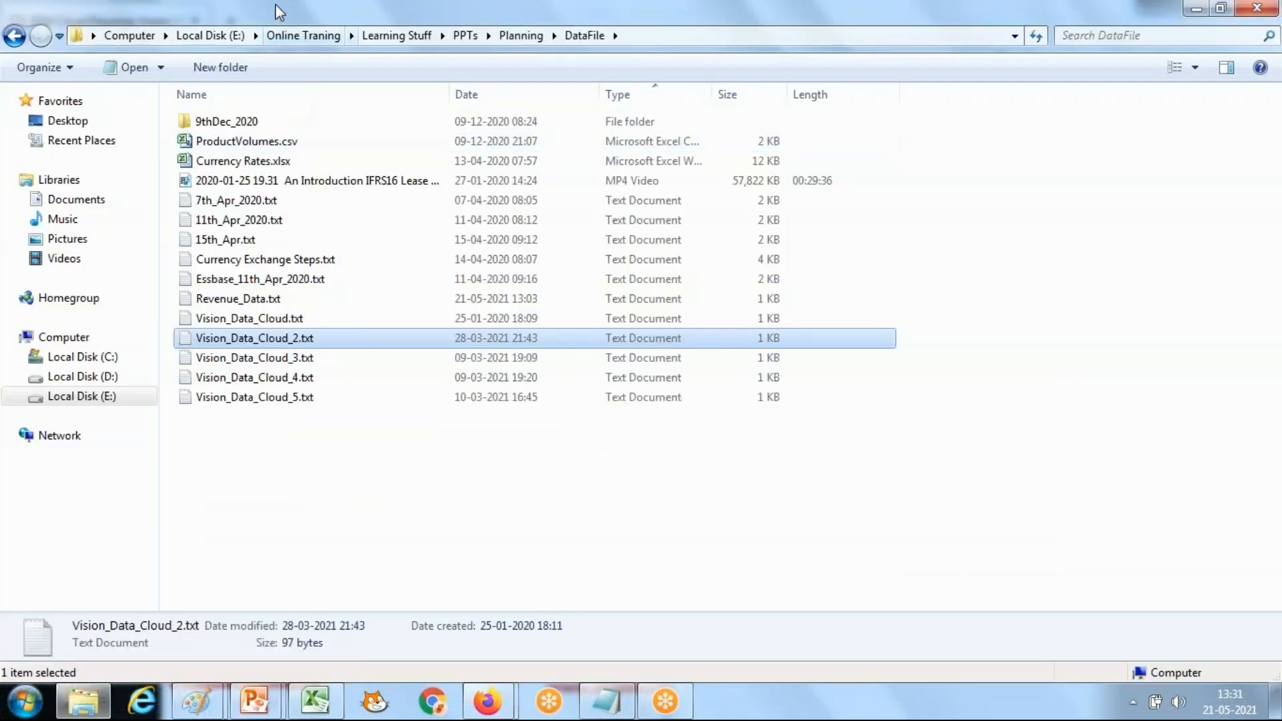
double_click(275, 4)
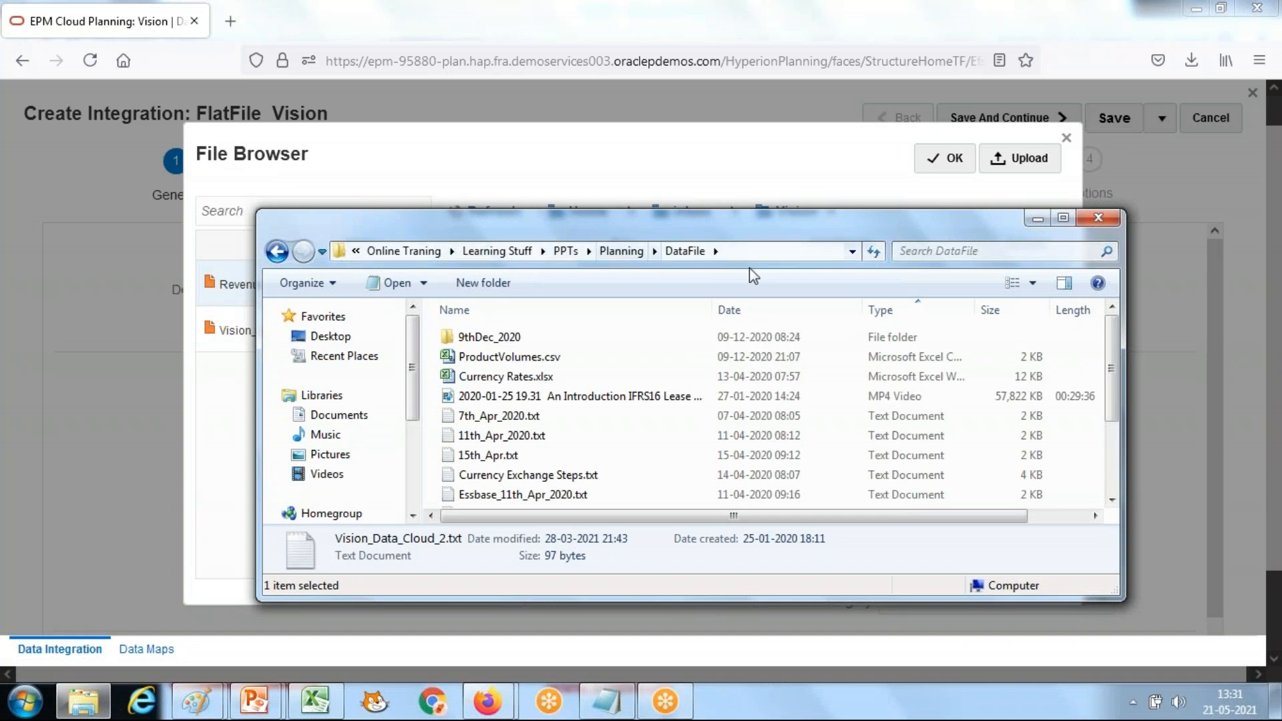
left_click(781, 311)
left_click(590, 359)
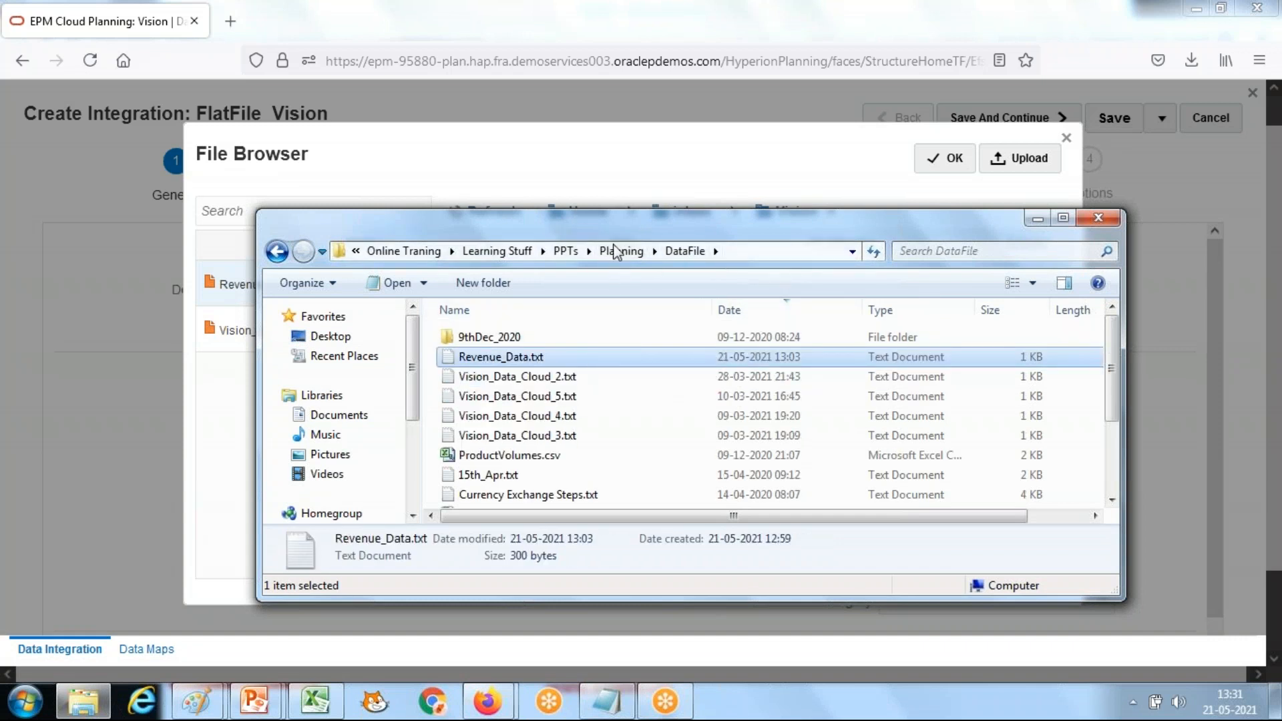
left_click_drag(629, 226, 751, 365)
Upload Revenue_Data.txt from the local DataFile folder into the Vision inbox folder and accept the file browser
left_click(1028, 158)
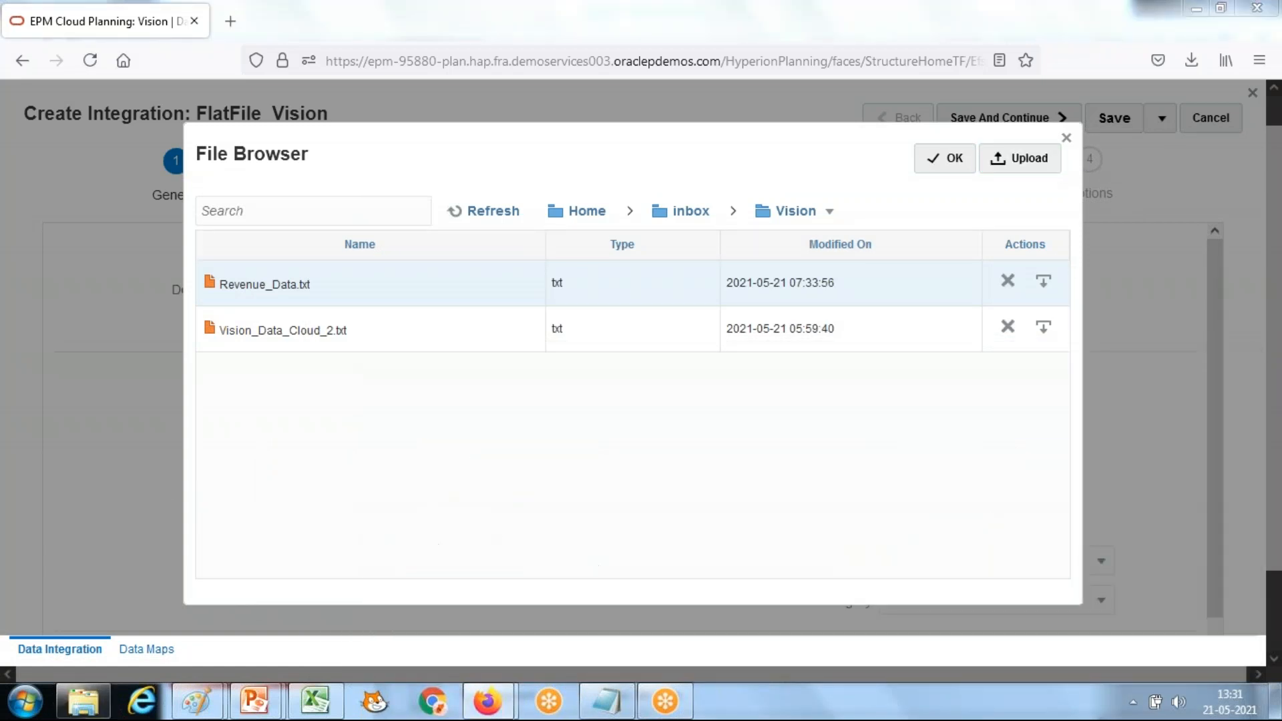
left_click(570, 186)
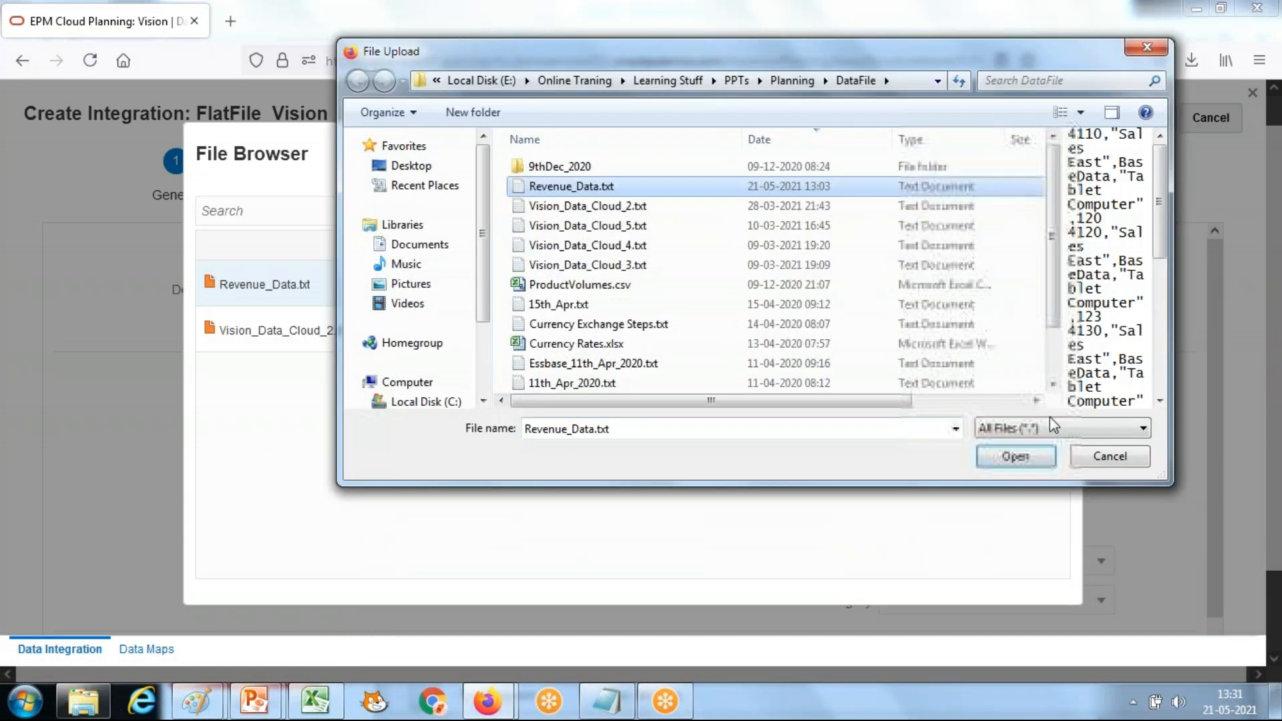
left_click(1028, 455)
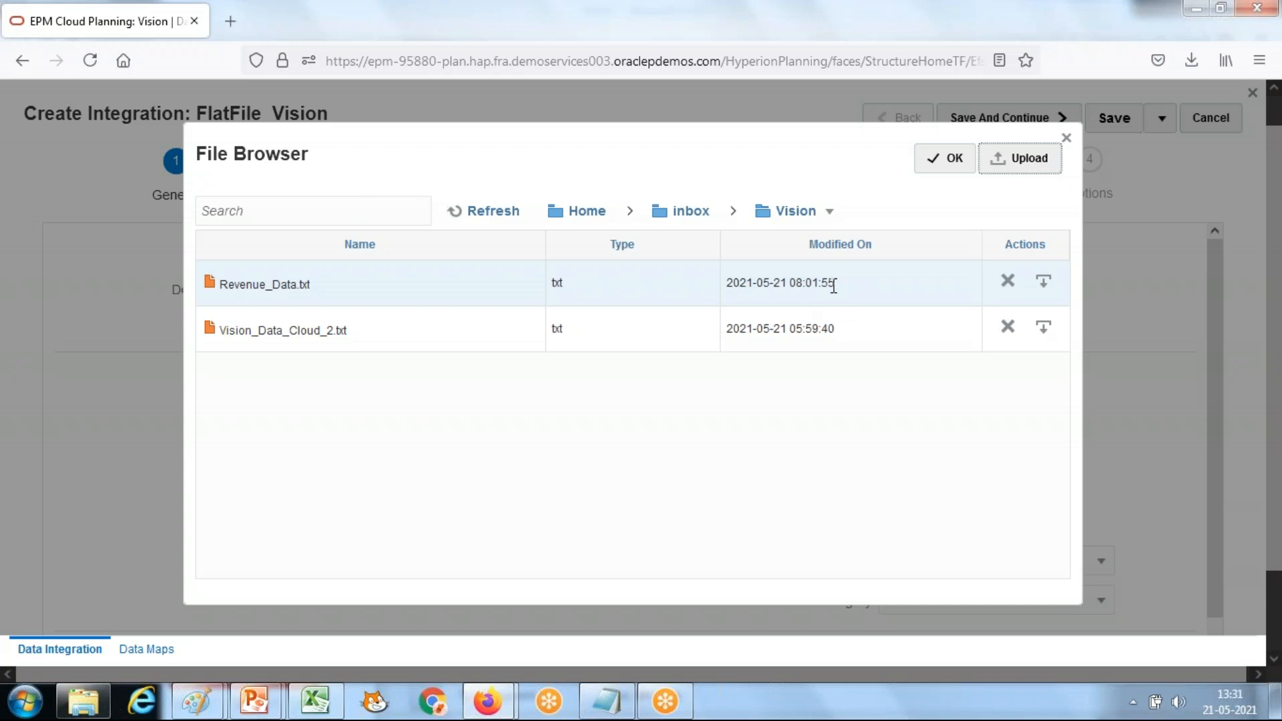
left_click(948, 158)
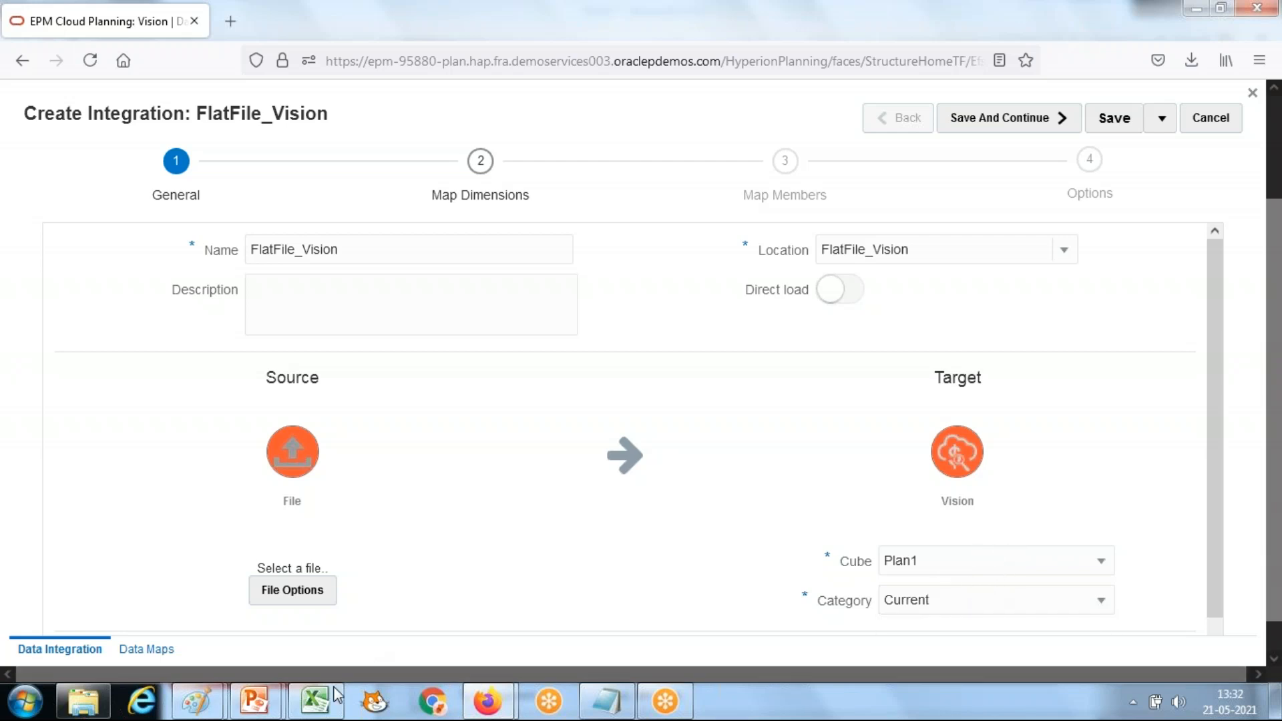
Check the scenario member in the Excel Smart View POV against the integration's category, then return to the integration
left_click(315, 700)
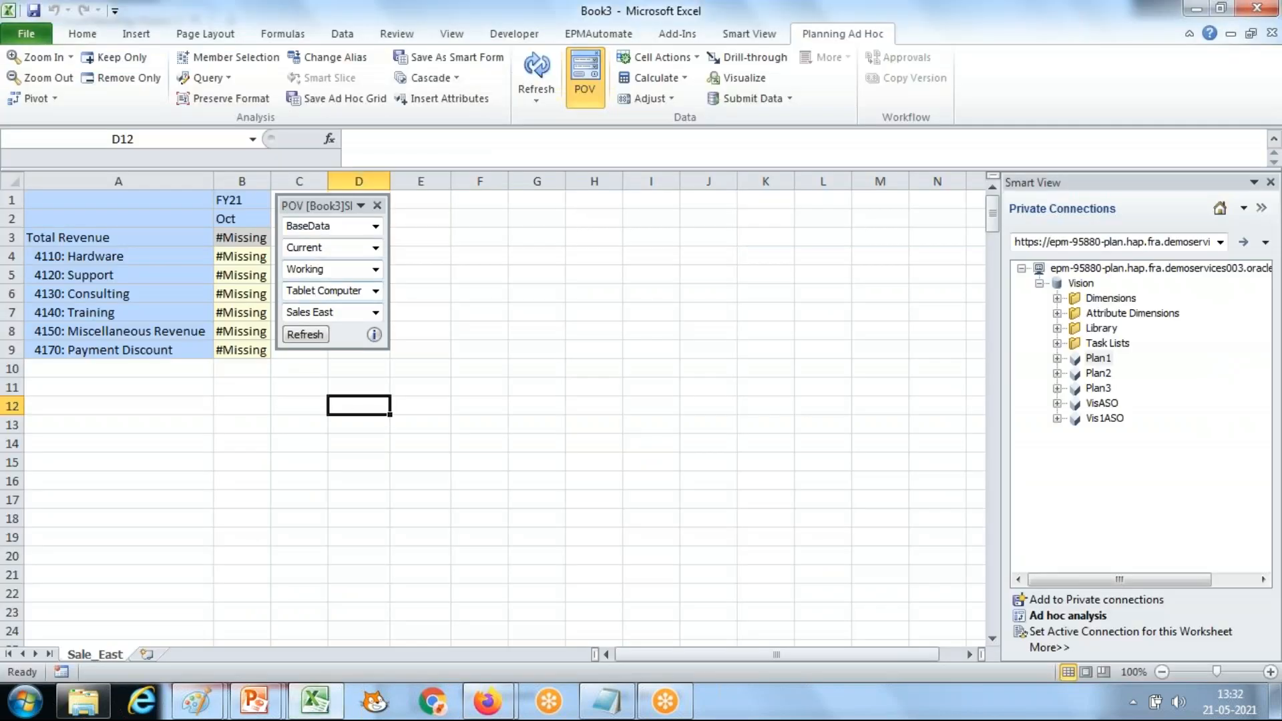
left_click(339, 248)
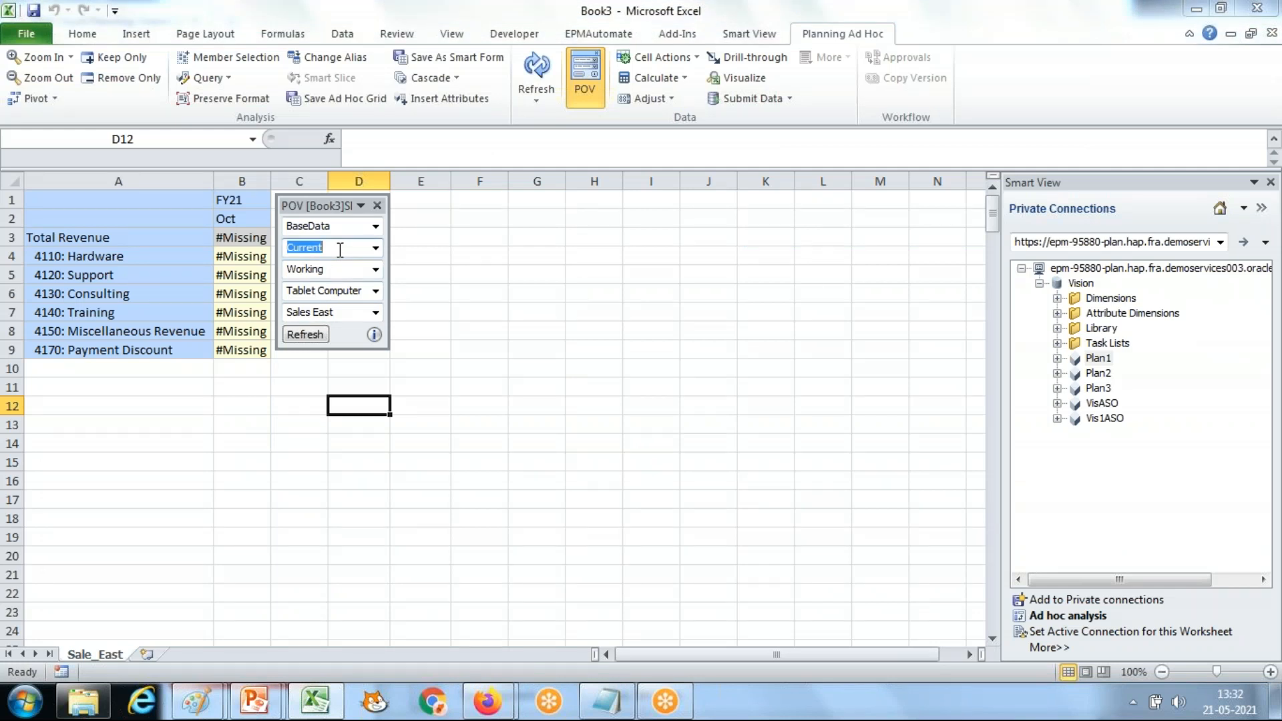
key("alt+Tab")
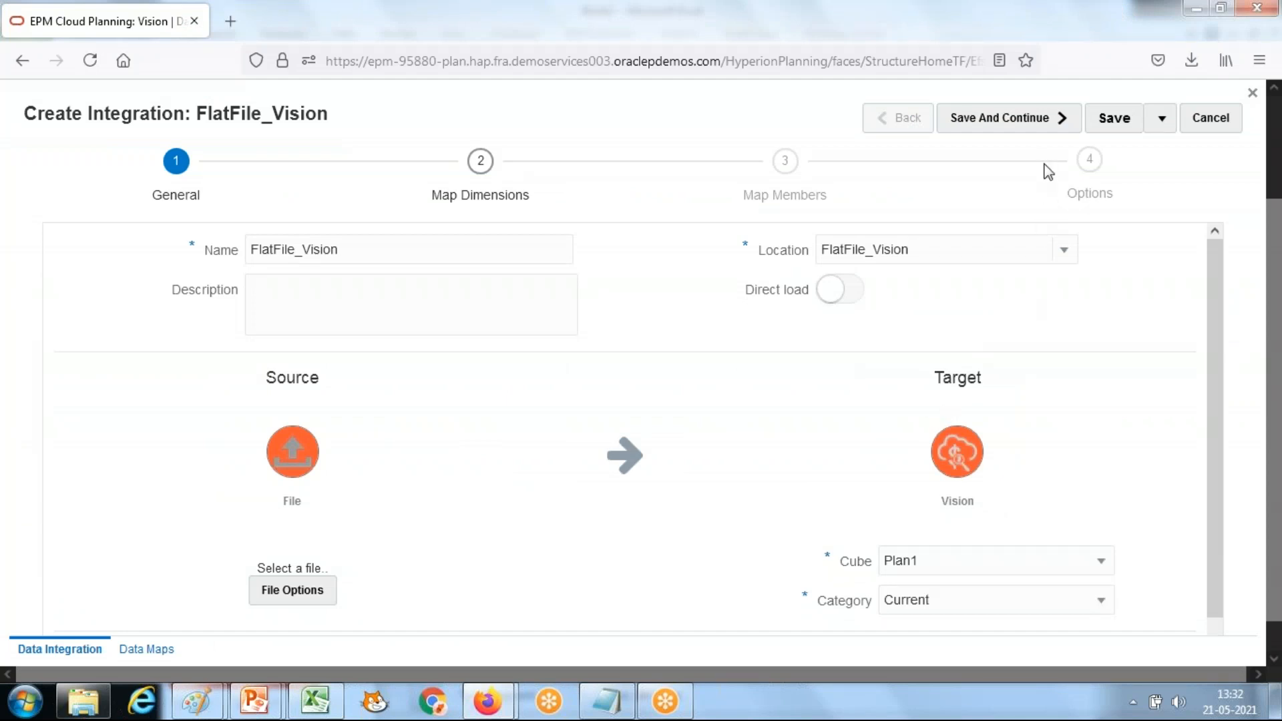
Save the integration's general settings and continue to the dimension mapping stage
left_click(1008, 128)
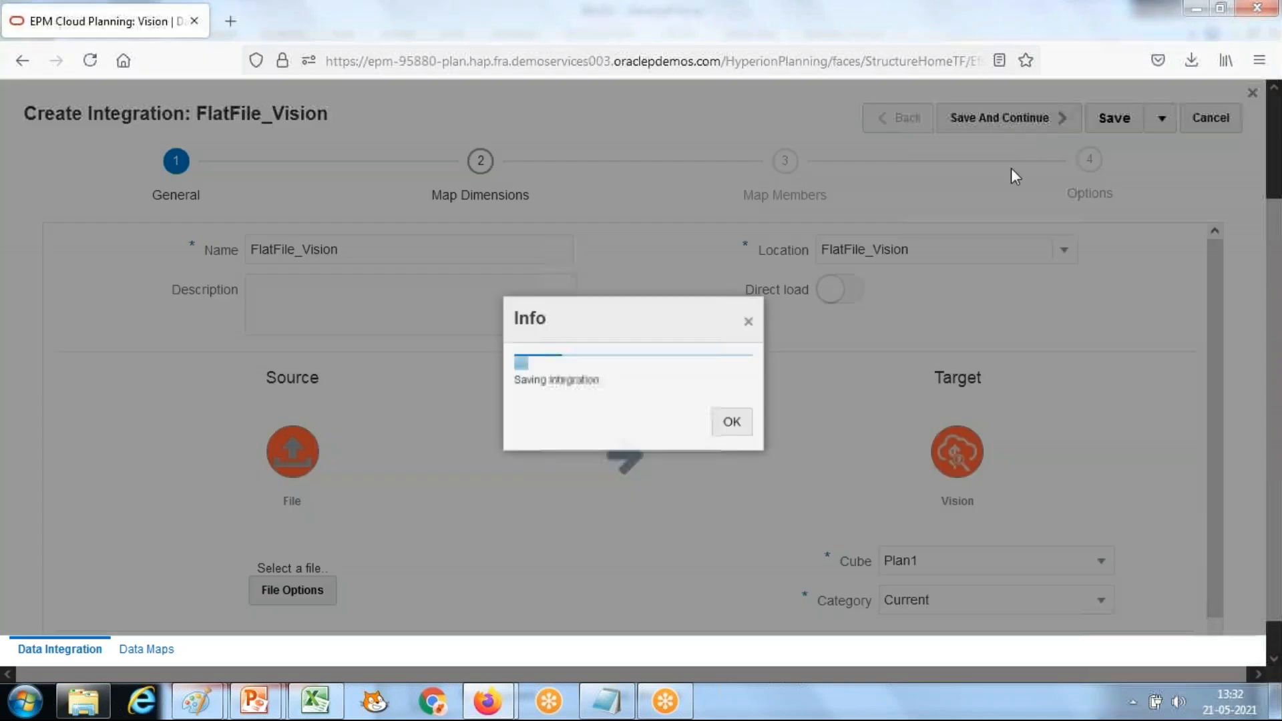
left_click(738, 426)
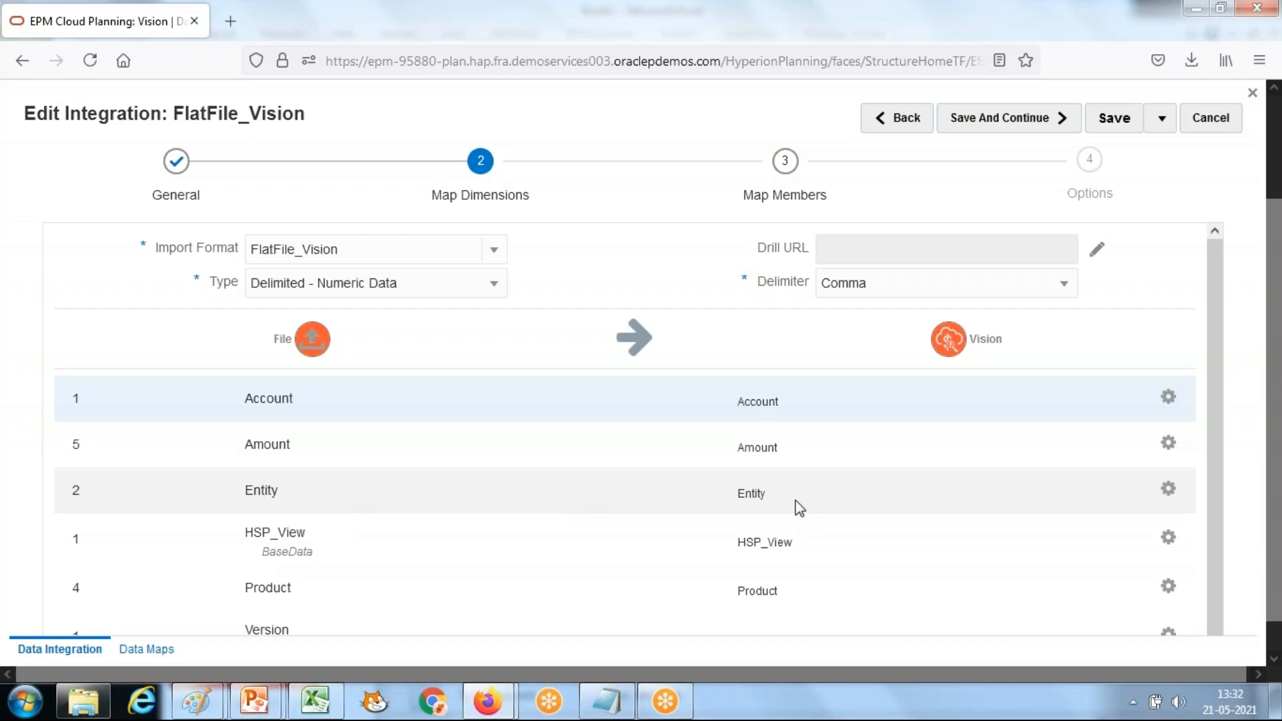
Review the global period mappings in Data Management and the application period mappings for DataInt_Vision and FlatFil_Vision
mouse_move(488, 700)
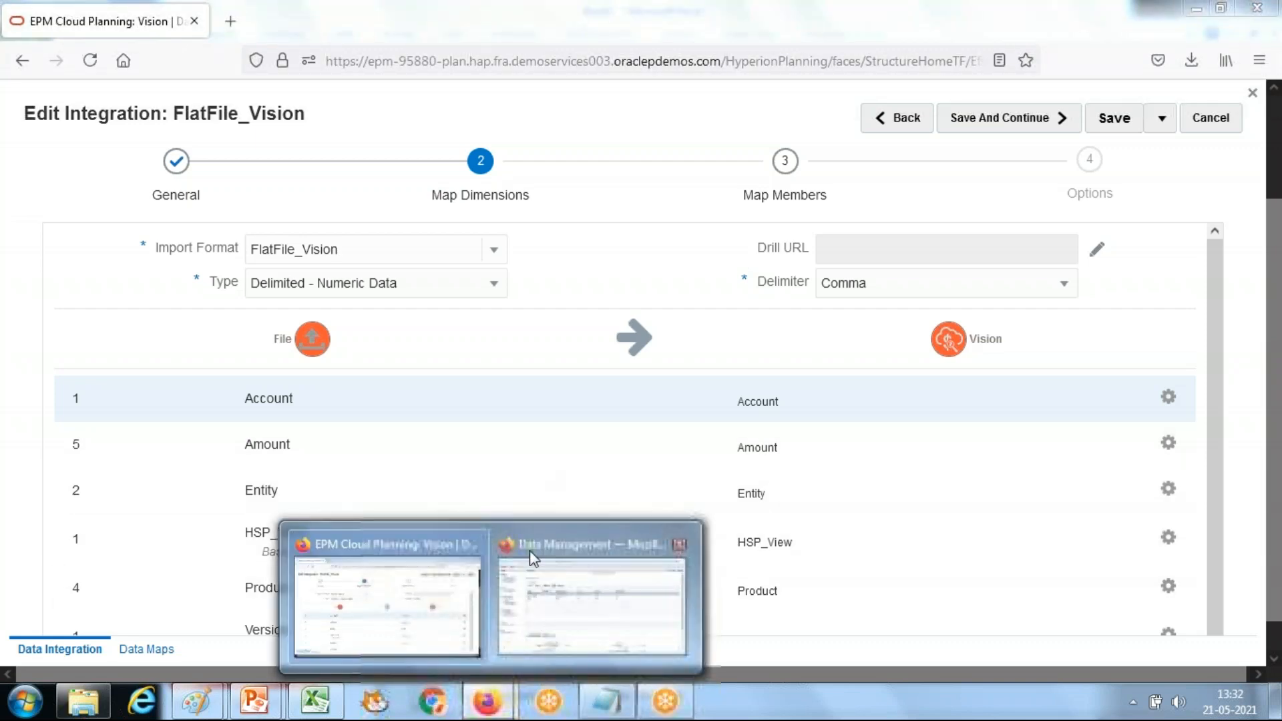
left_click(560, 587)
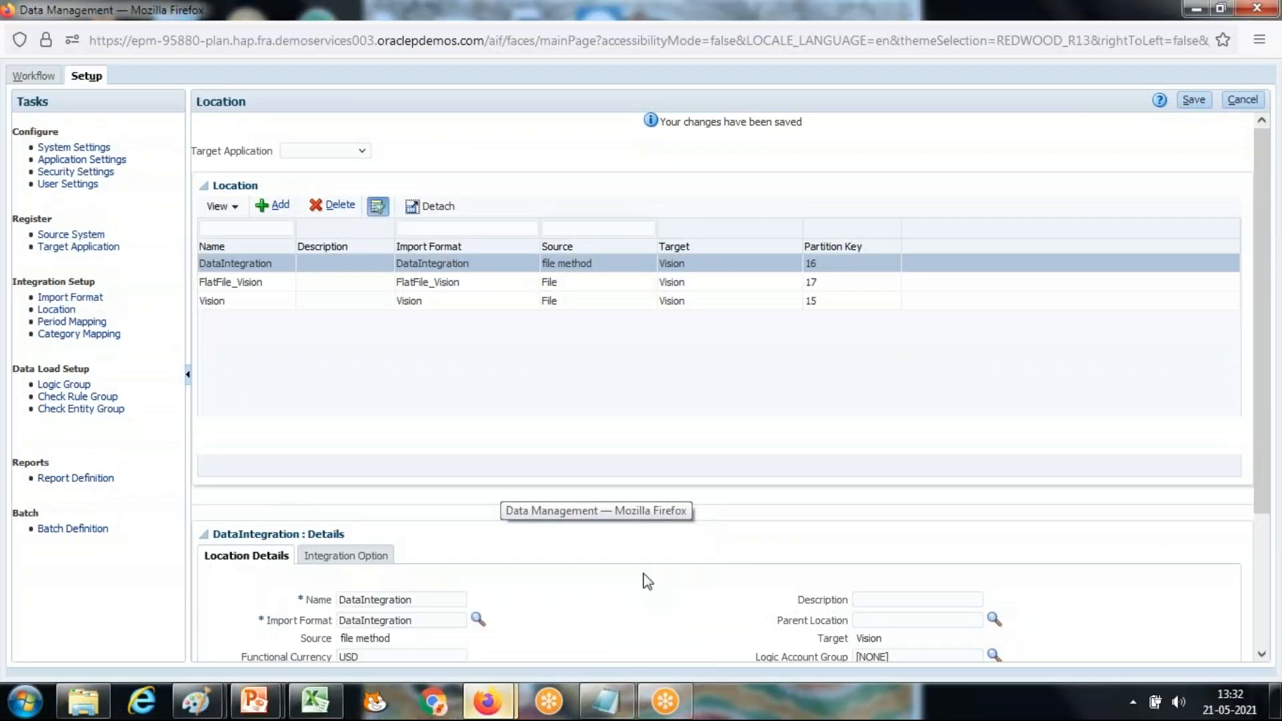
key("alt+Tab")
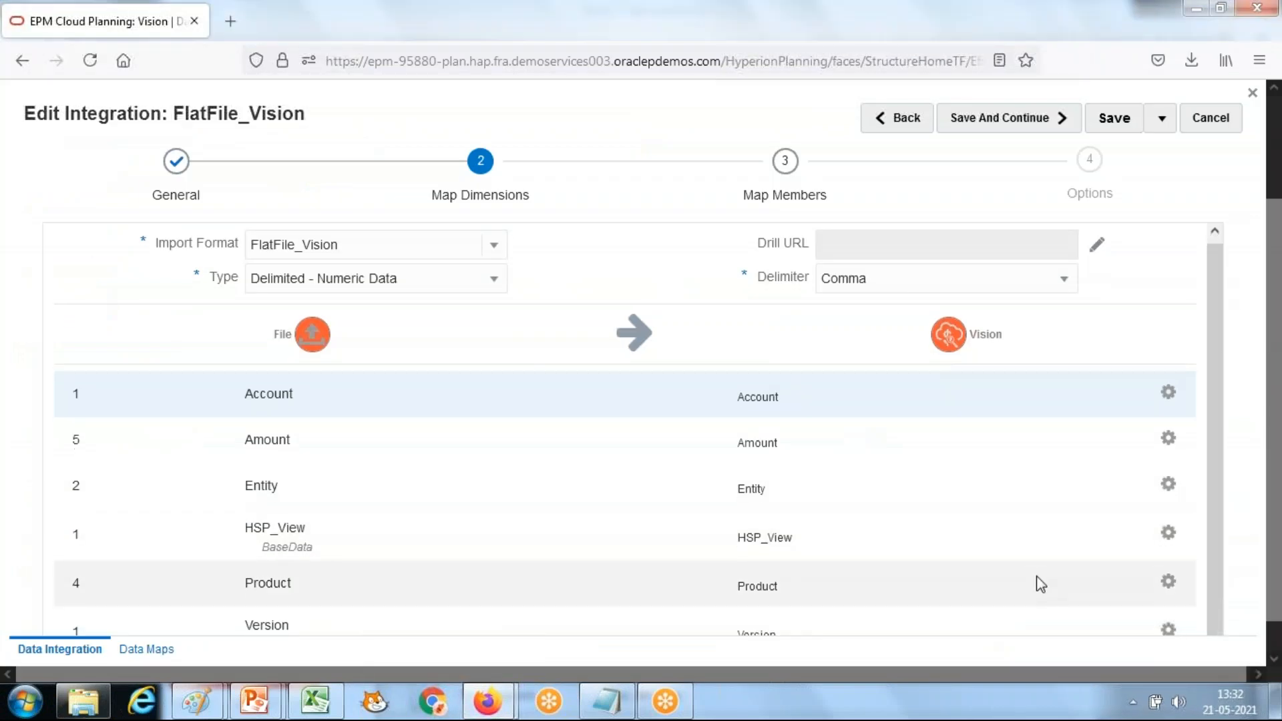
key("alt+Tab")
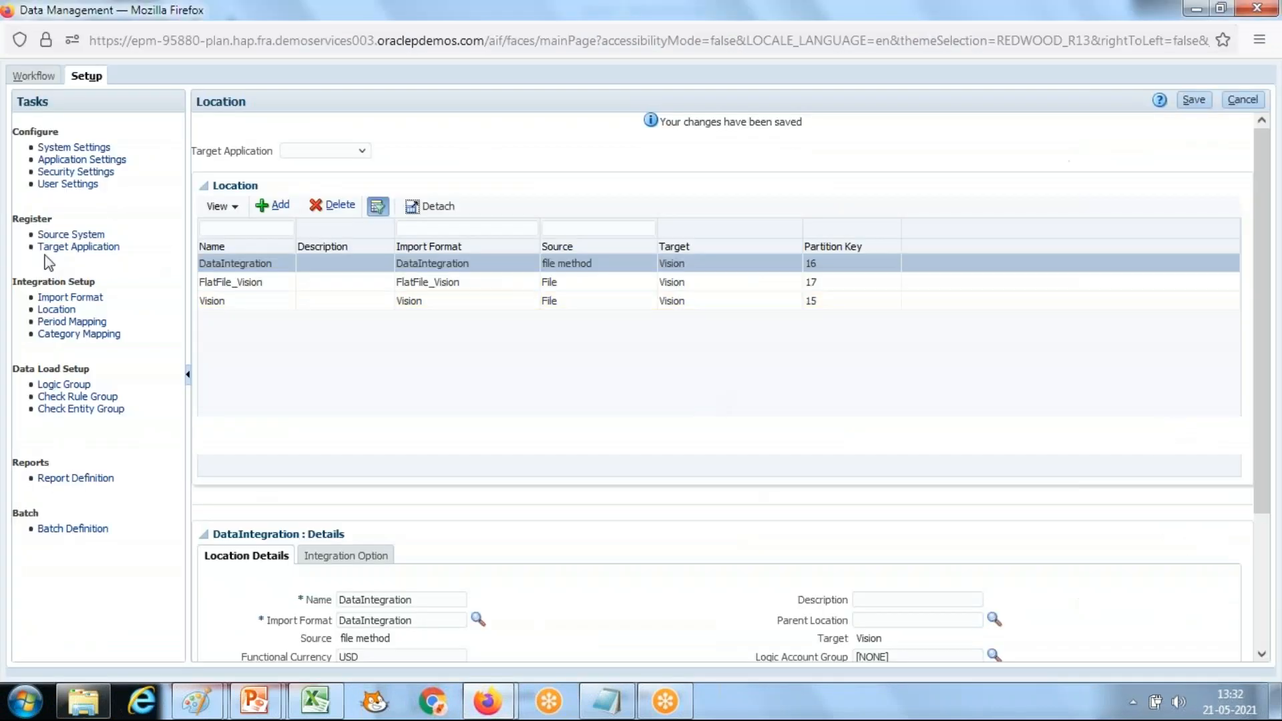
left_click(72, 322)
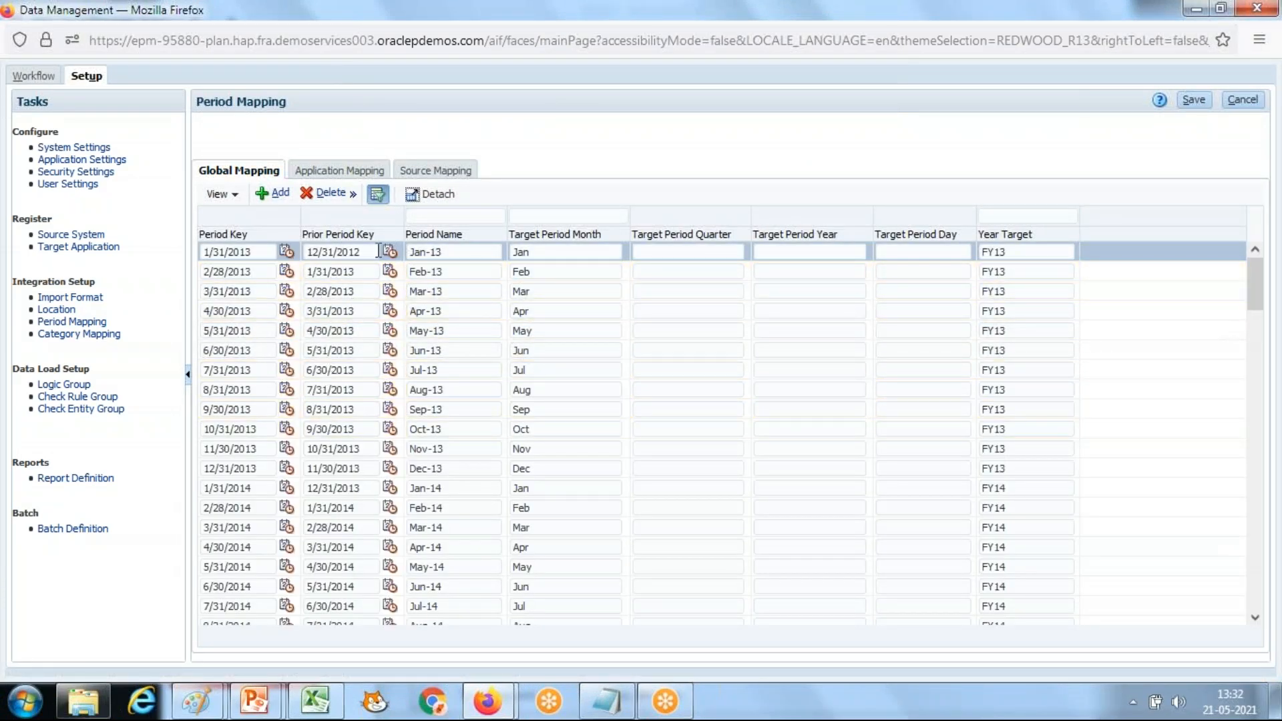
left_click(347, 174)
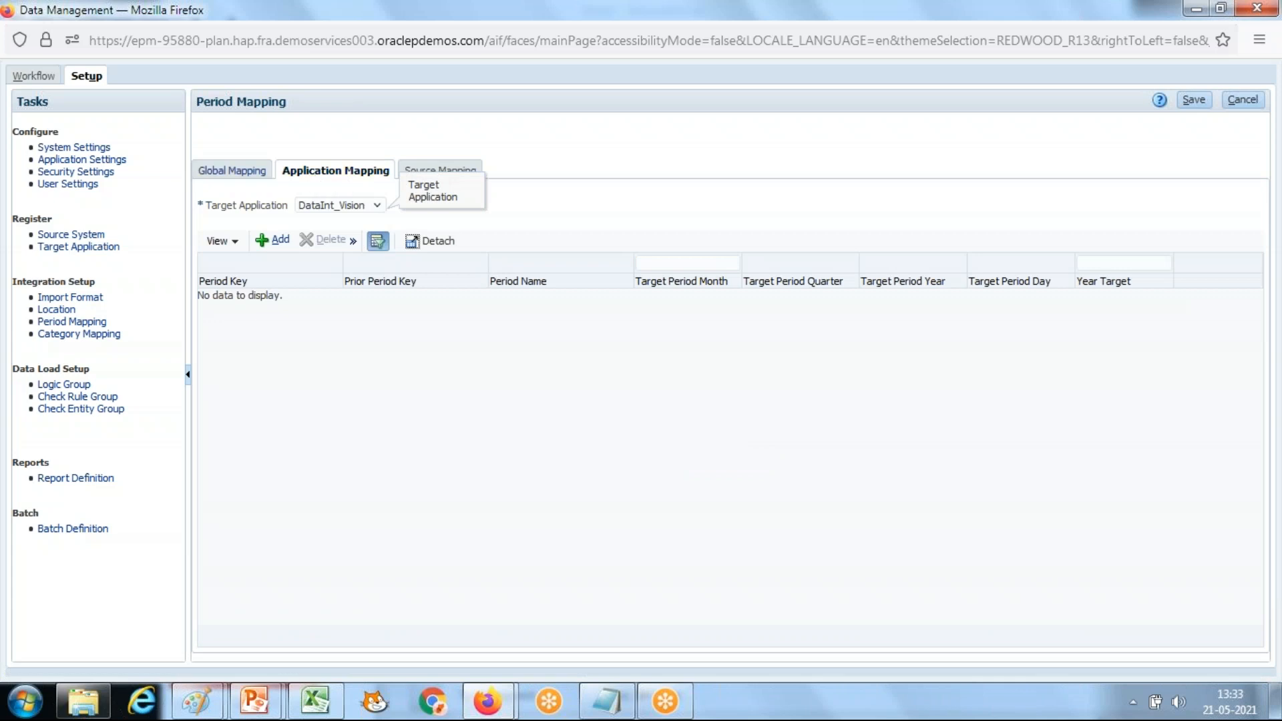
left_click(239, 175)
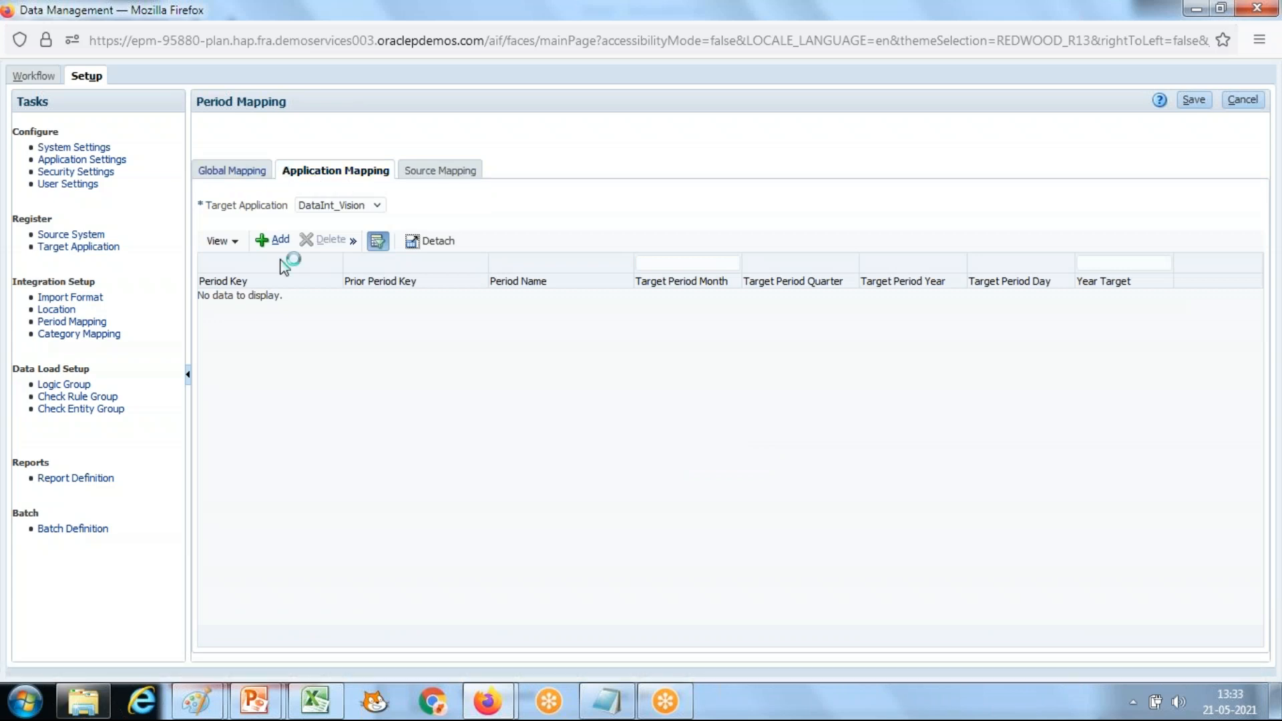
left_click(354, 171)
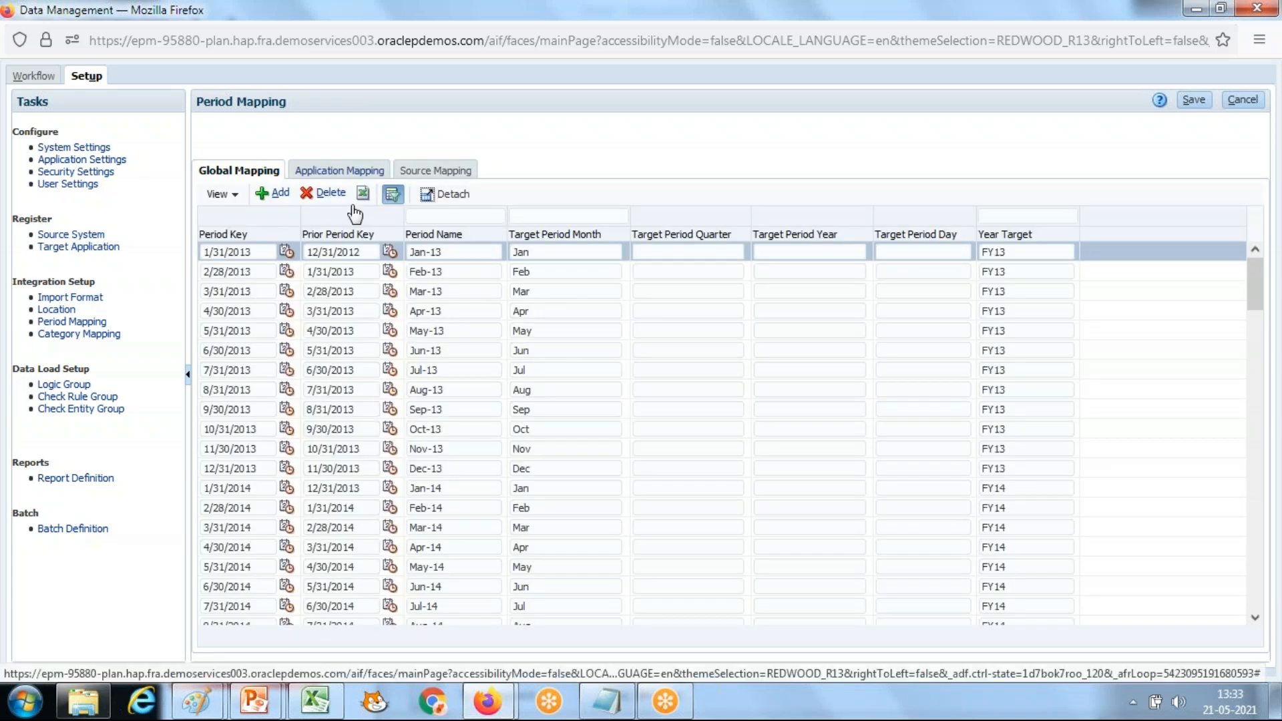
left_click(347, 207)
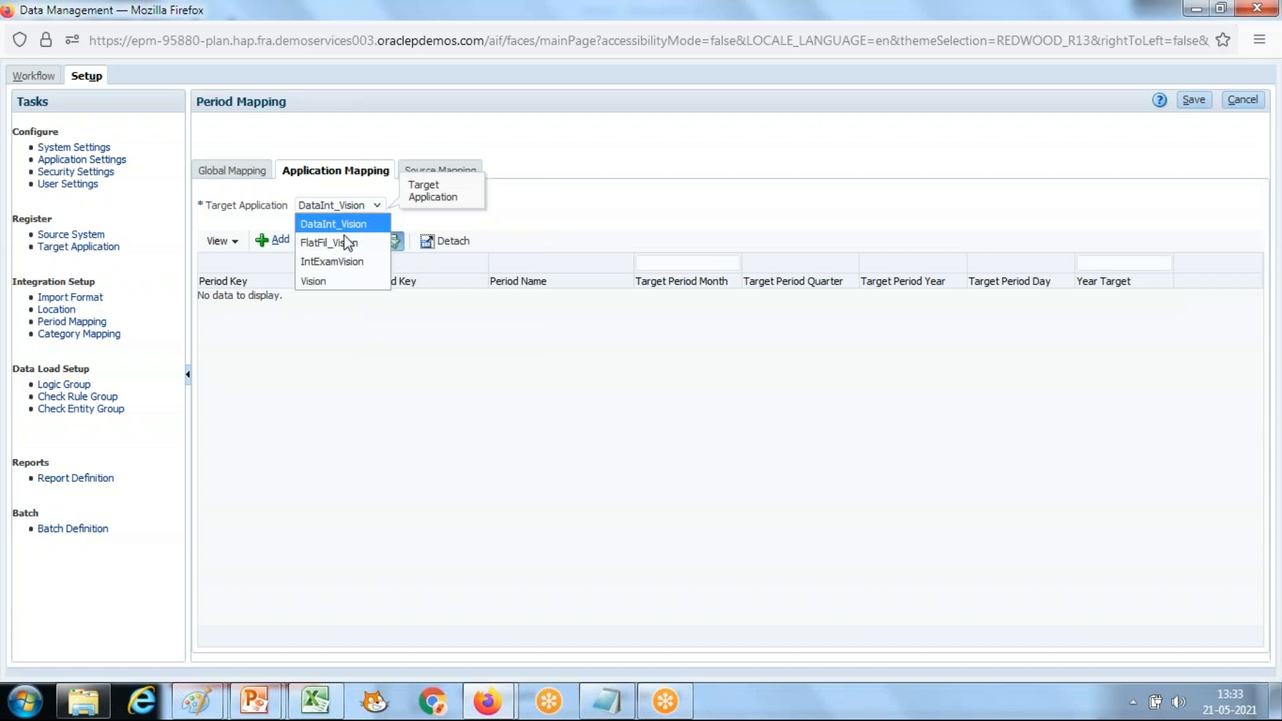
left_click(342, 243)
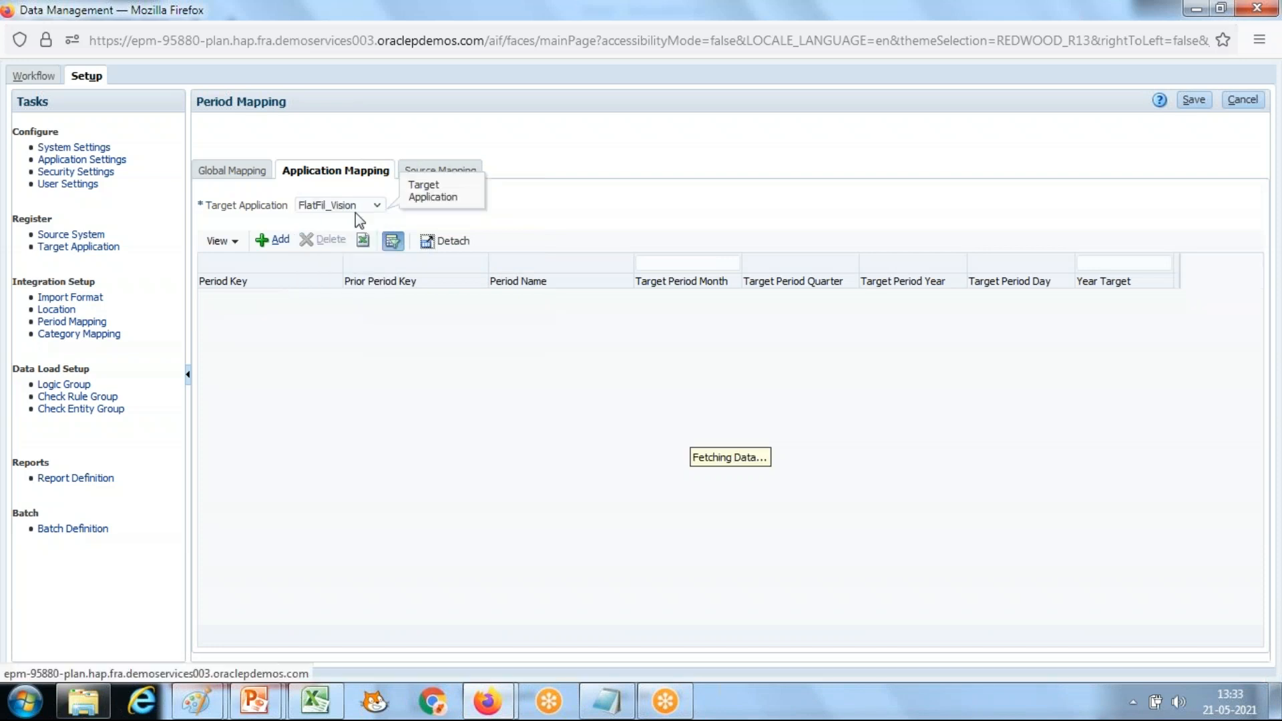
left_click(243, 174)
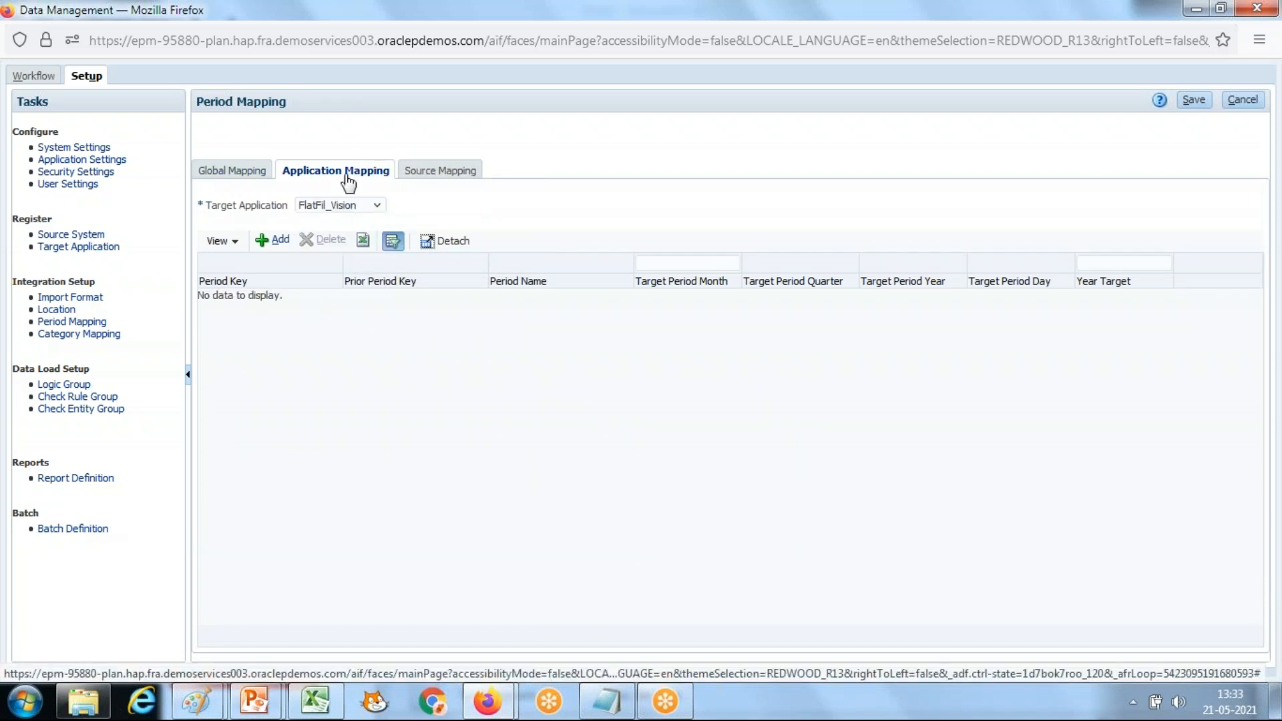
Add and save a global category mapping with category Actual, Monthly frequency and target category Actual
left_click(79, 334)
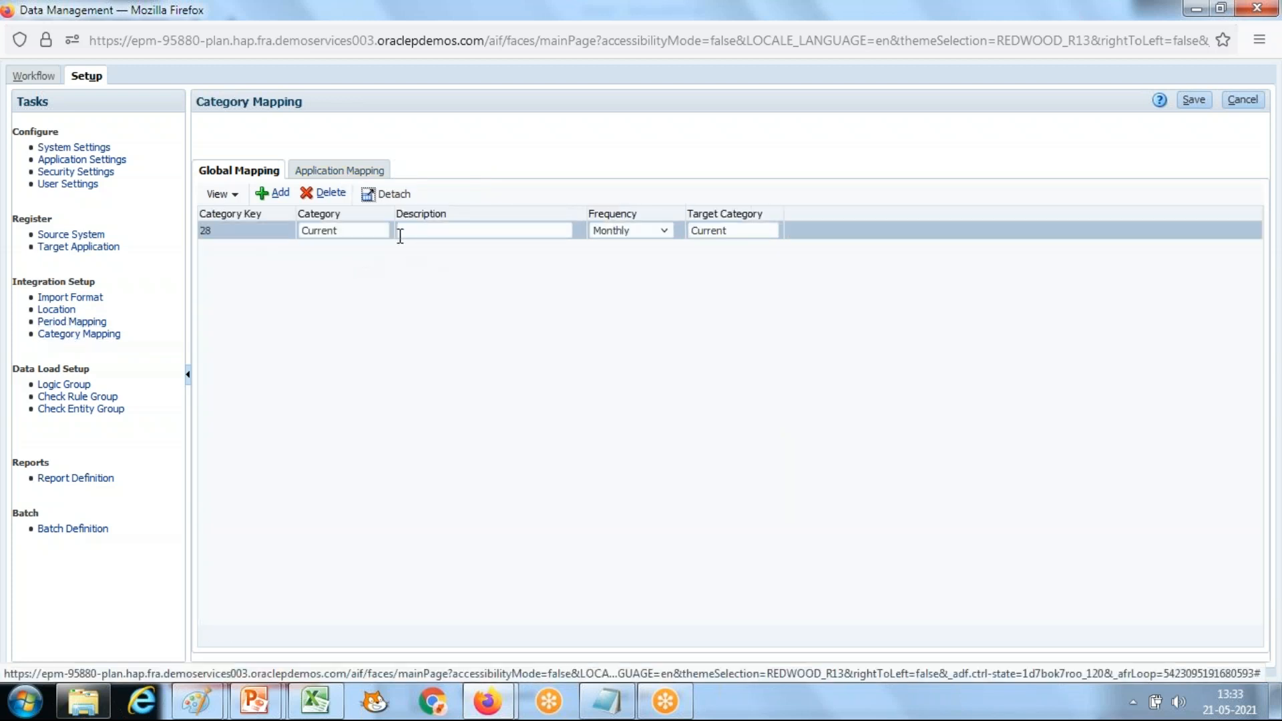
left_click(278, 198)
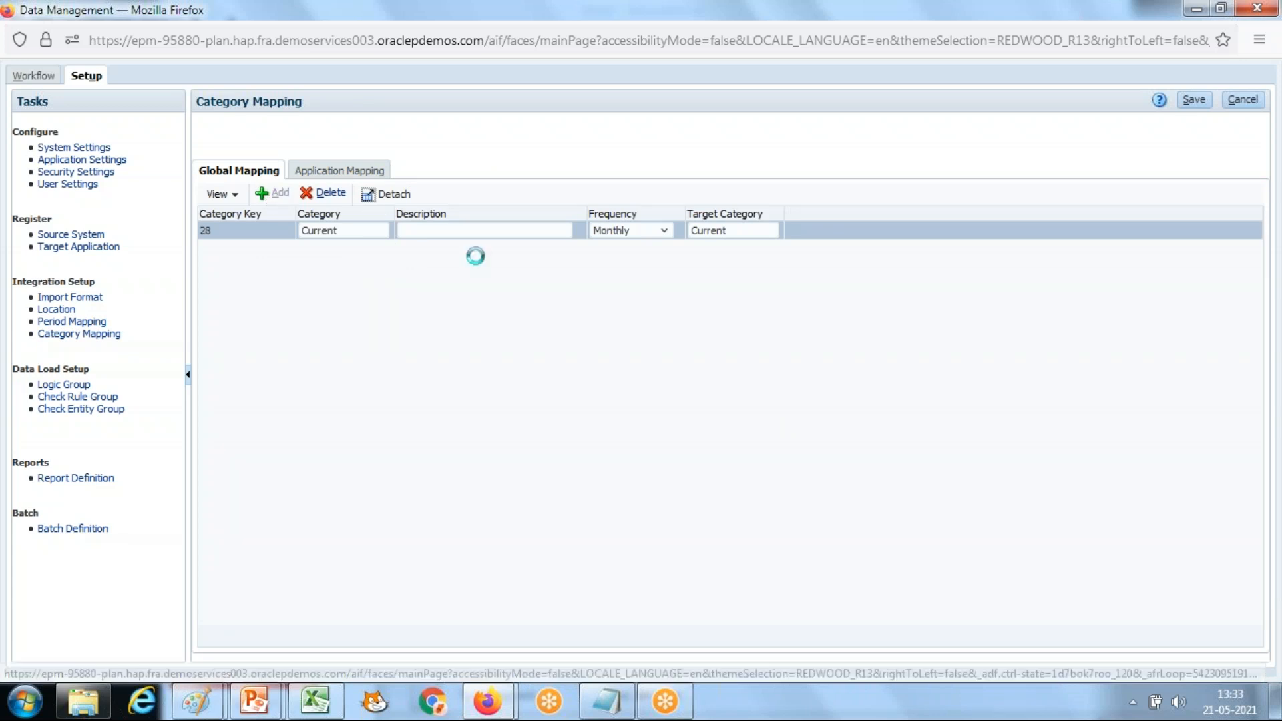
left_click(374, 231)
type("Ac")
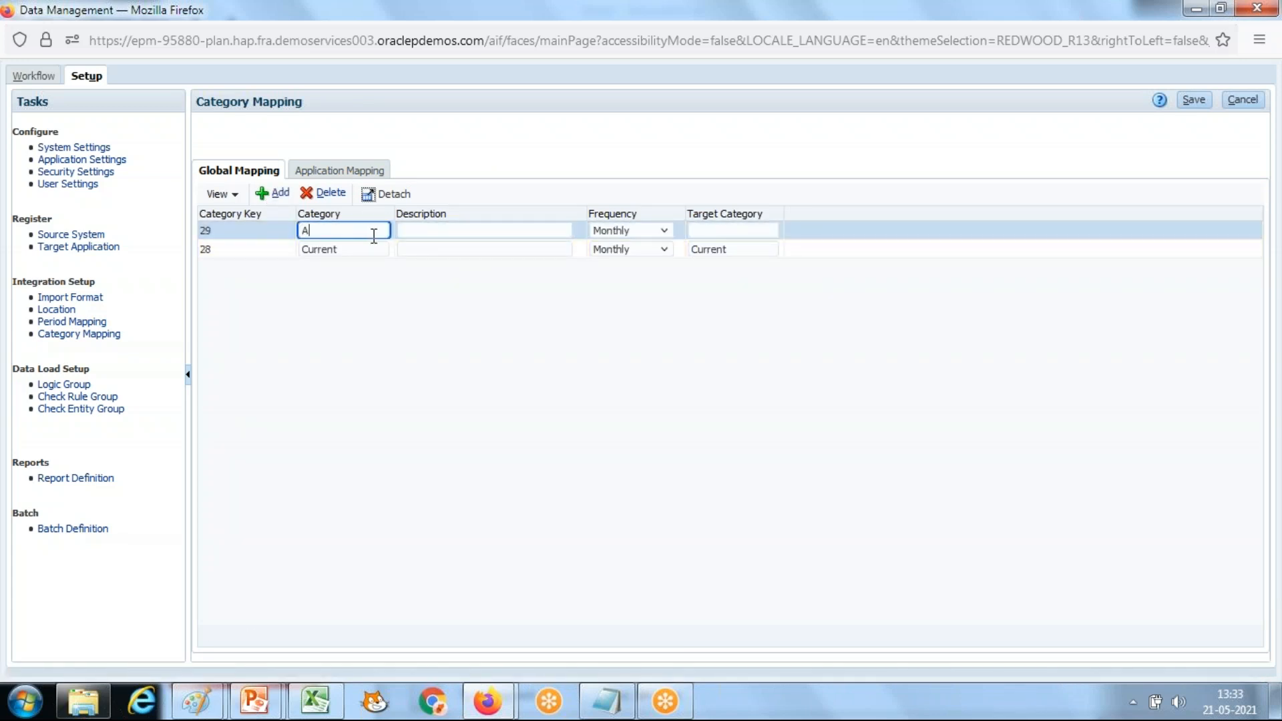
key("Tab")
key("Tab")
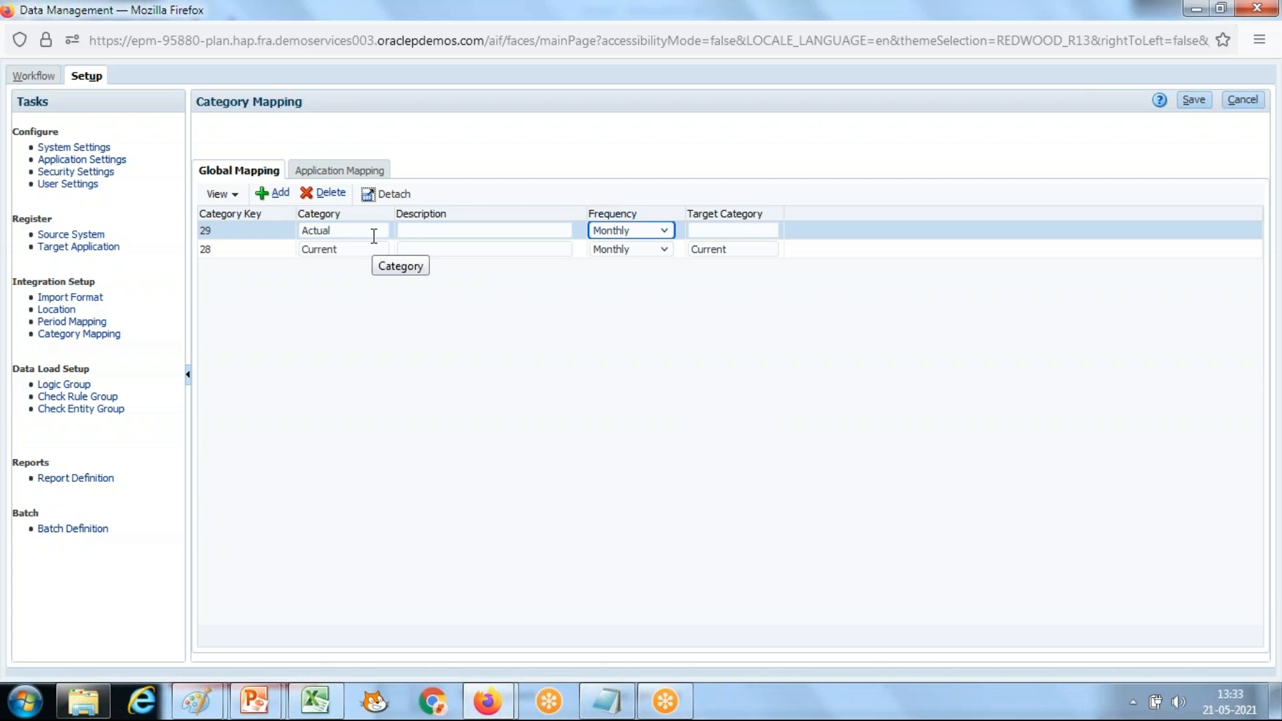
left_click(732, 230)
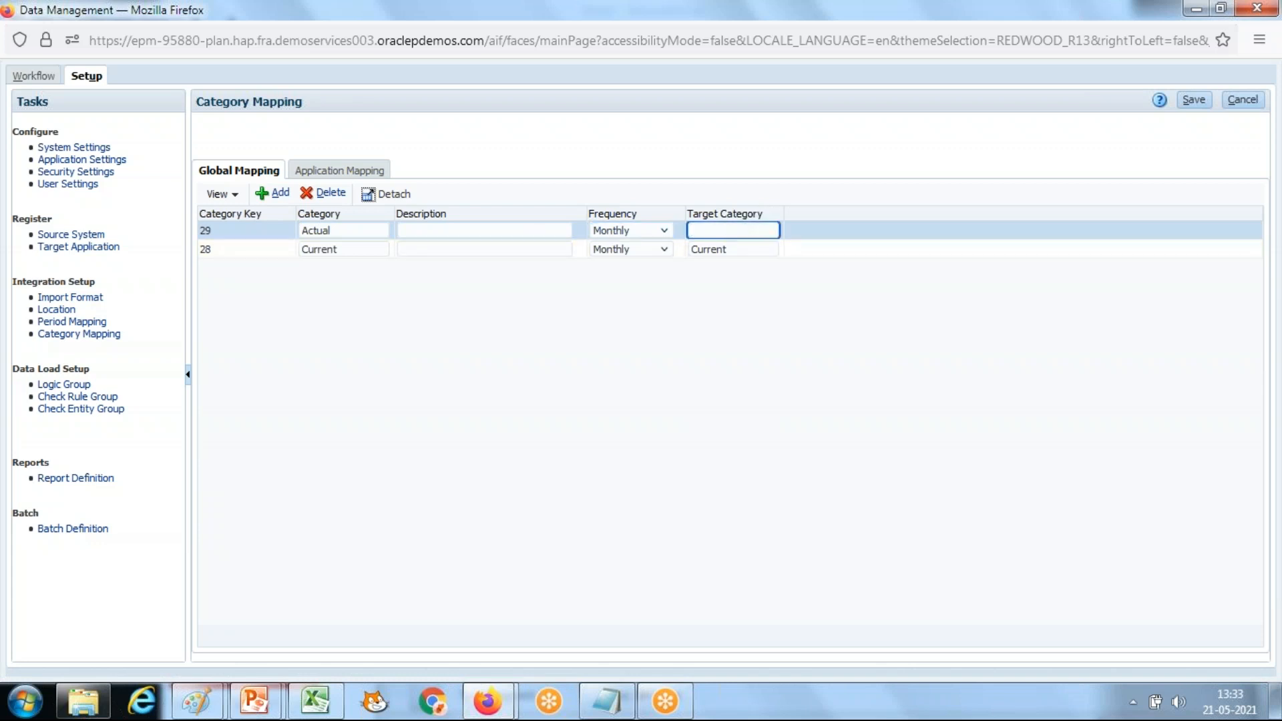
left_click(1201, 100)
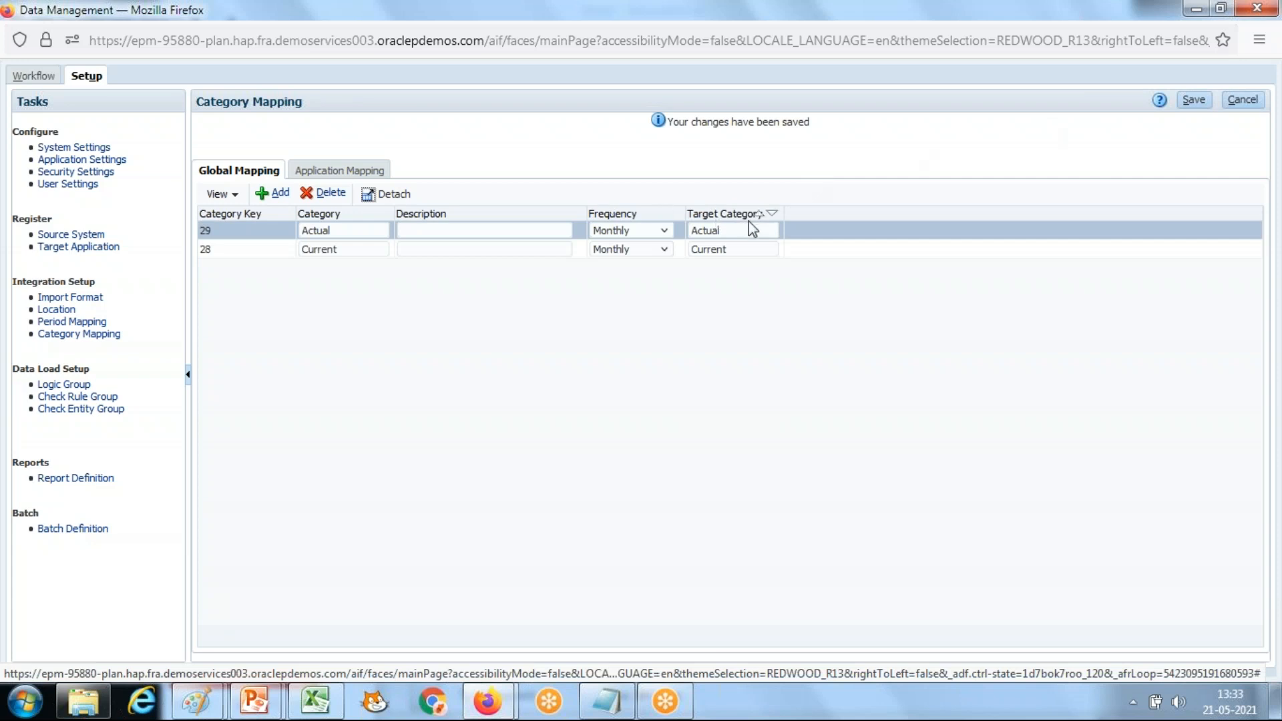
Return to the FlatFile_Vision integration, save its dimension mapping and continue to member mapping
key("alt+Tab")
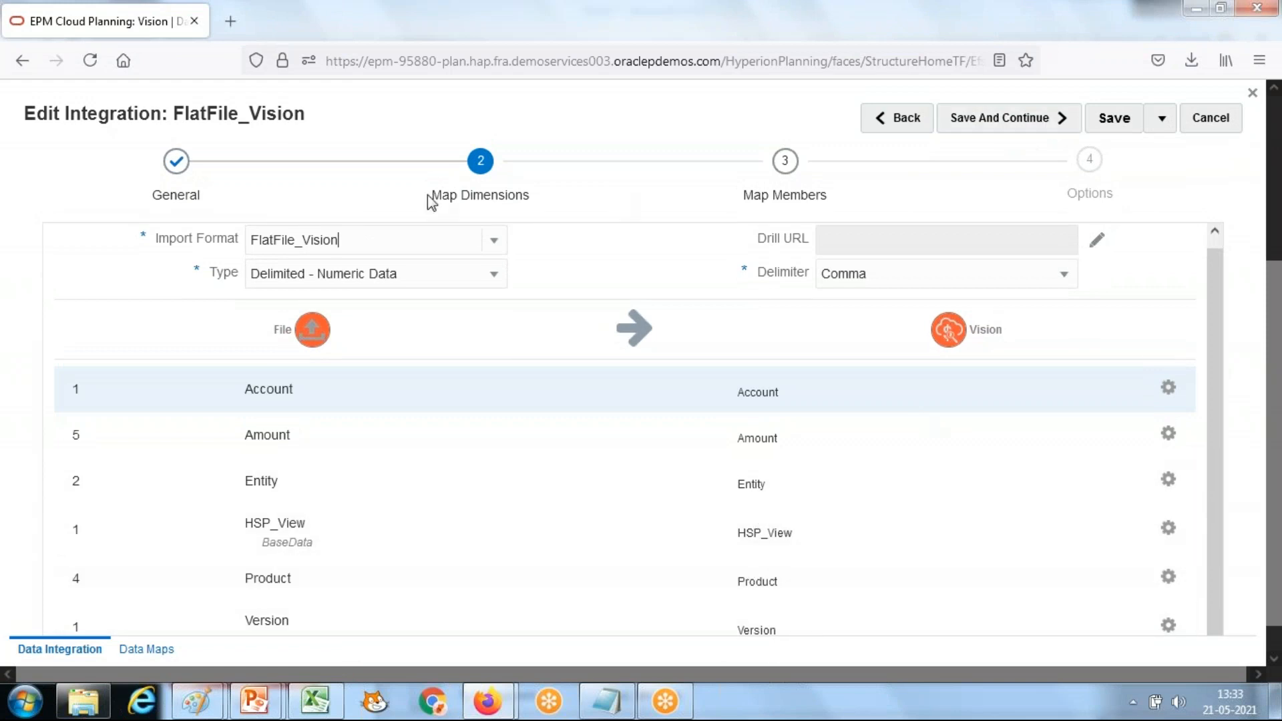
left_click(1021, 120)
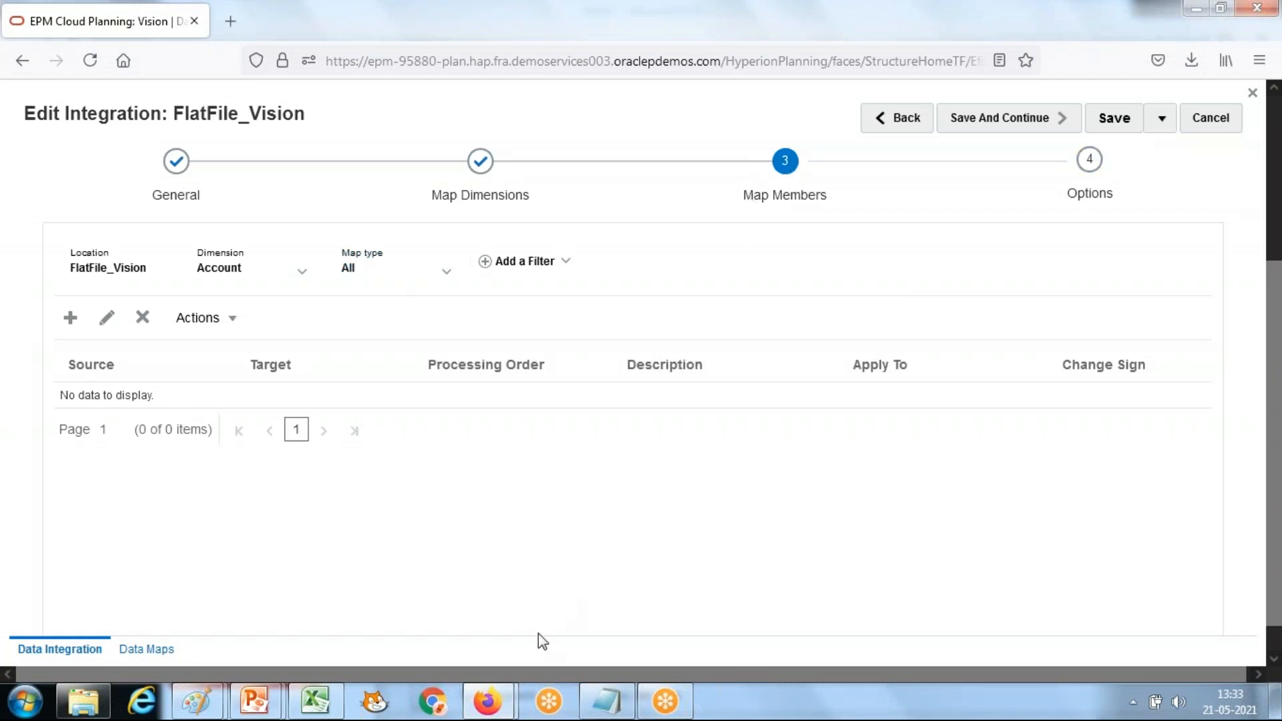
Look up Data Load Mapping among the Data Management workflow tasks, then return to the integration
mouse_move(498, 708)
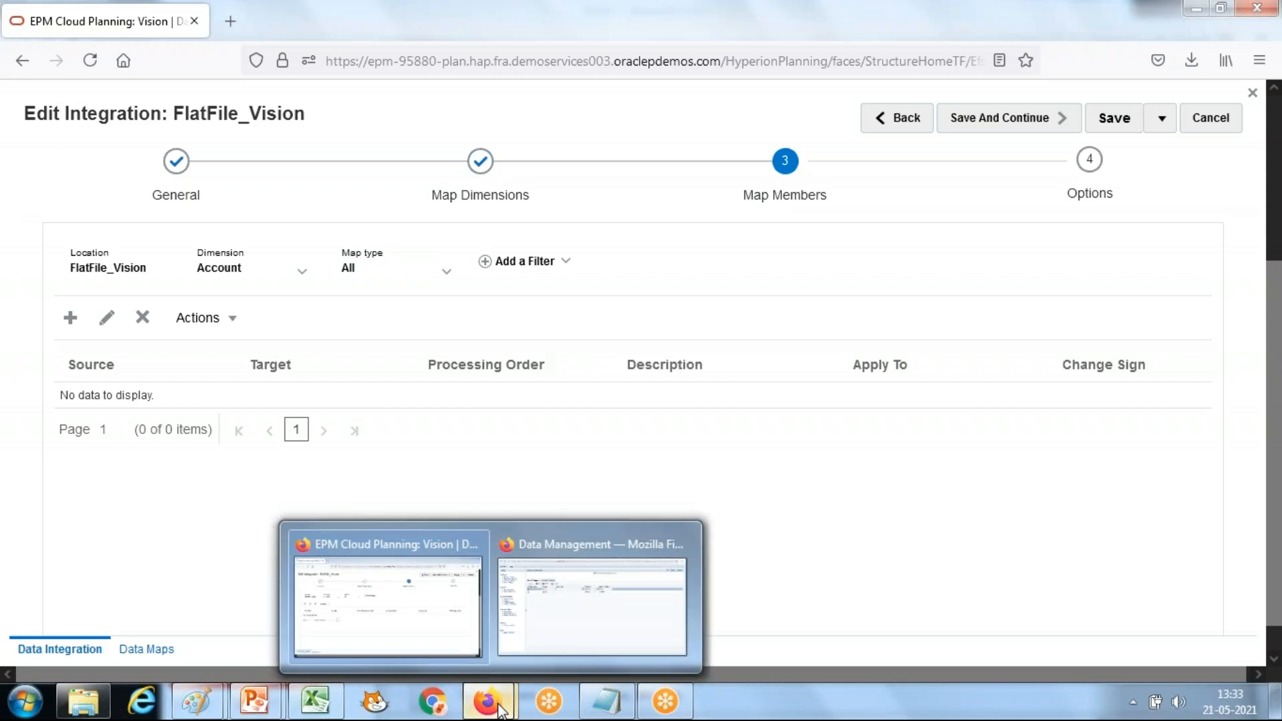
left_click(442, 610)
left_click(595, 601)
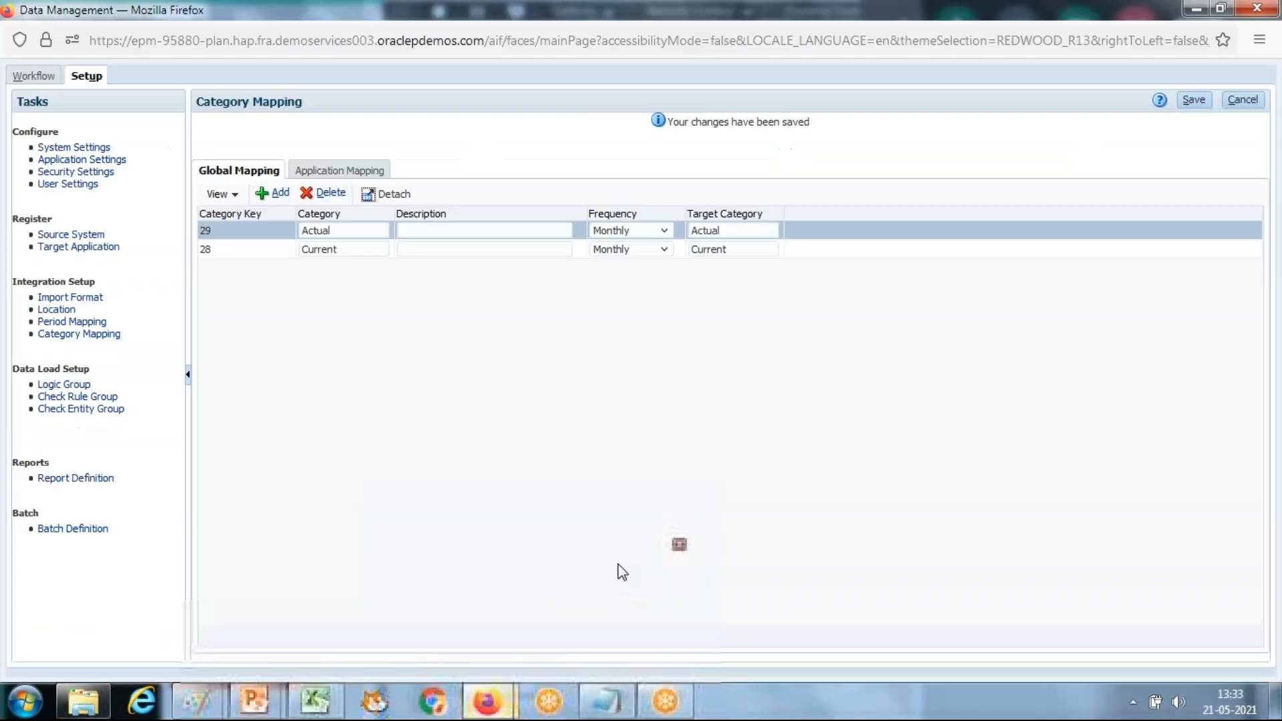
left_click(29, 78)
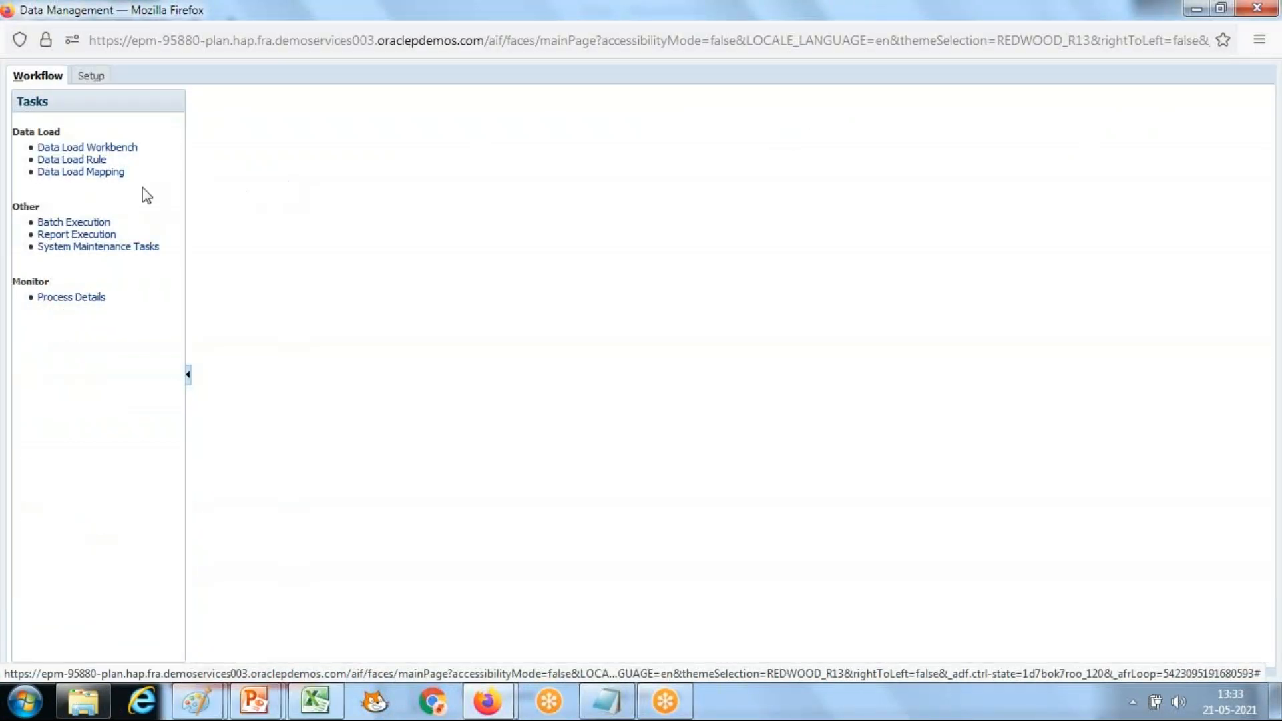
left_click(84, 172)
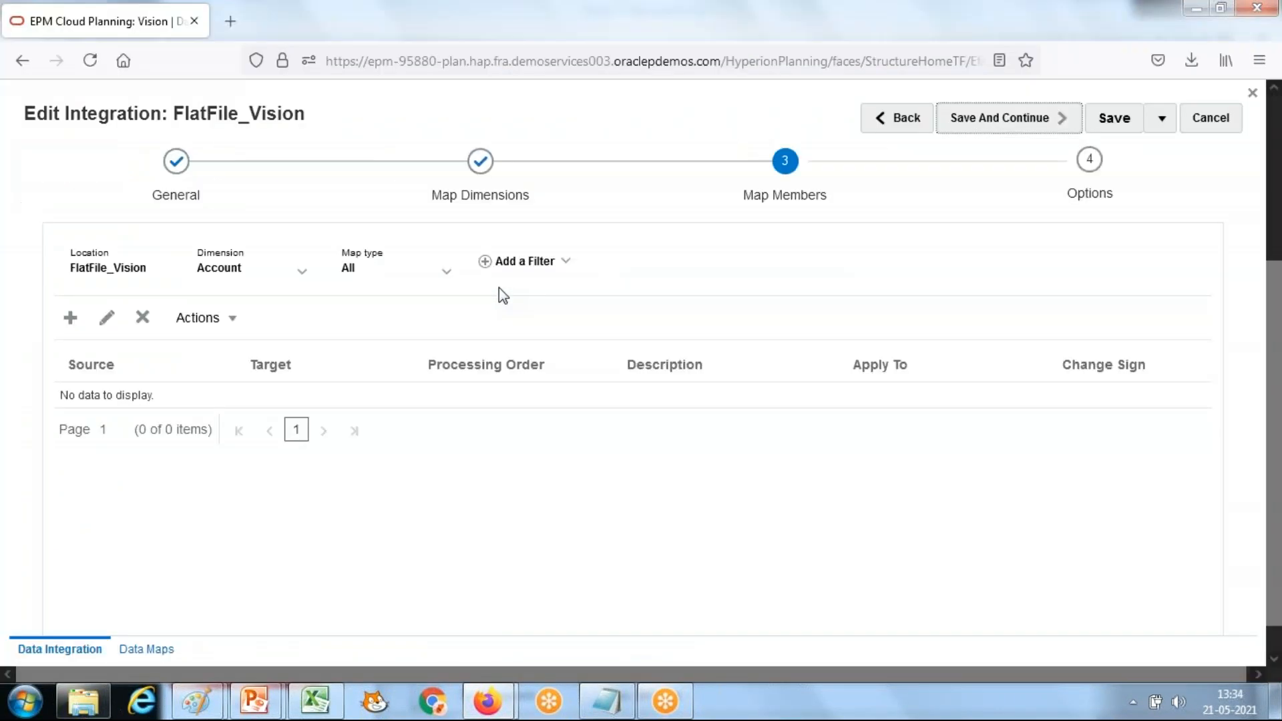
Add an Is Like member mapping for the Account dimension with source *, target * and processing order 1
left_click(71, 317)
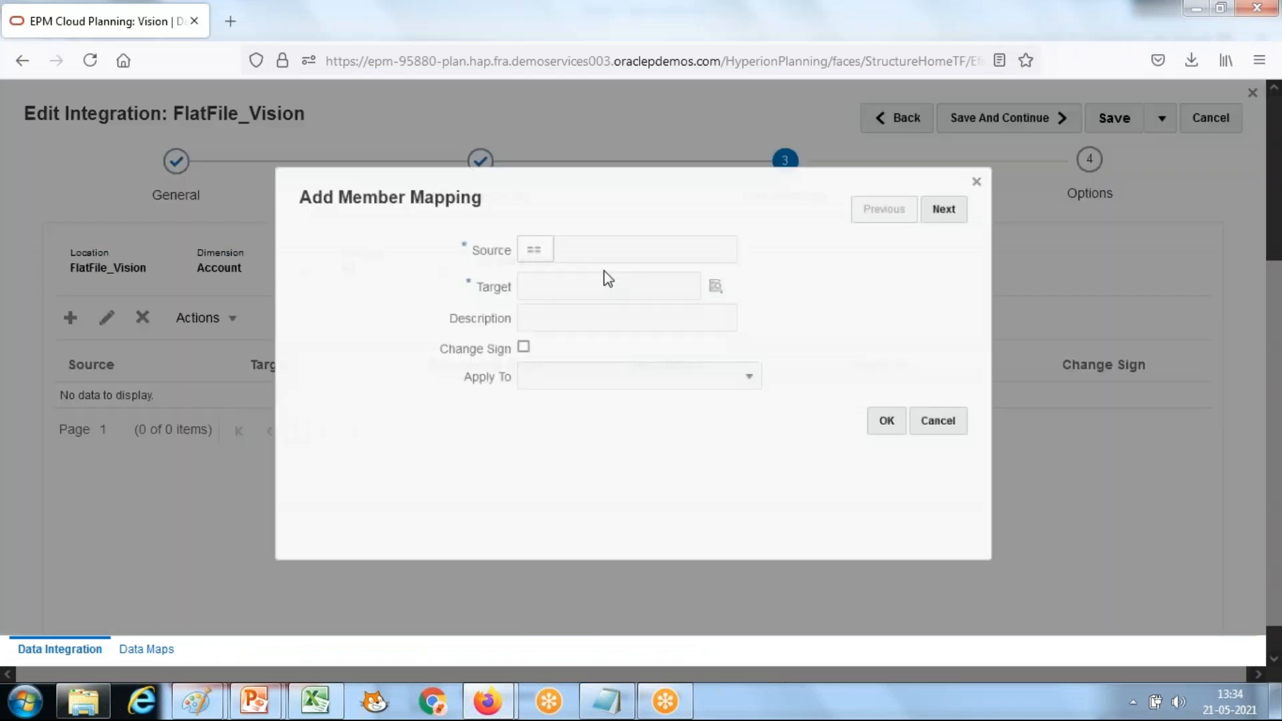
left_click(538, 242)
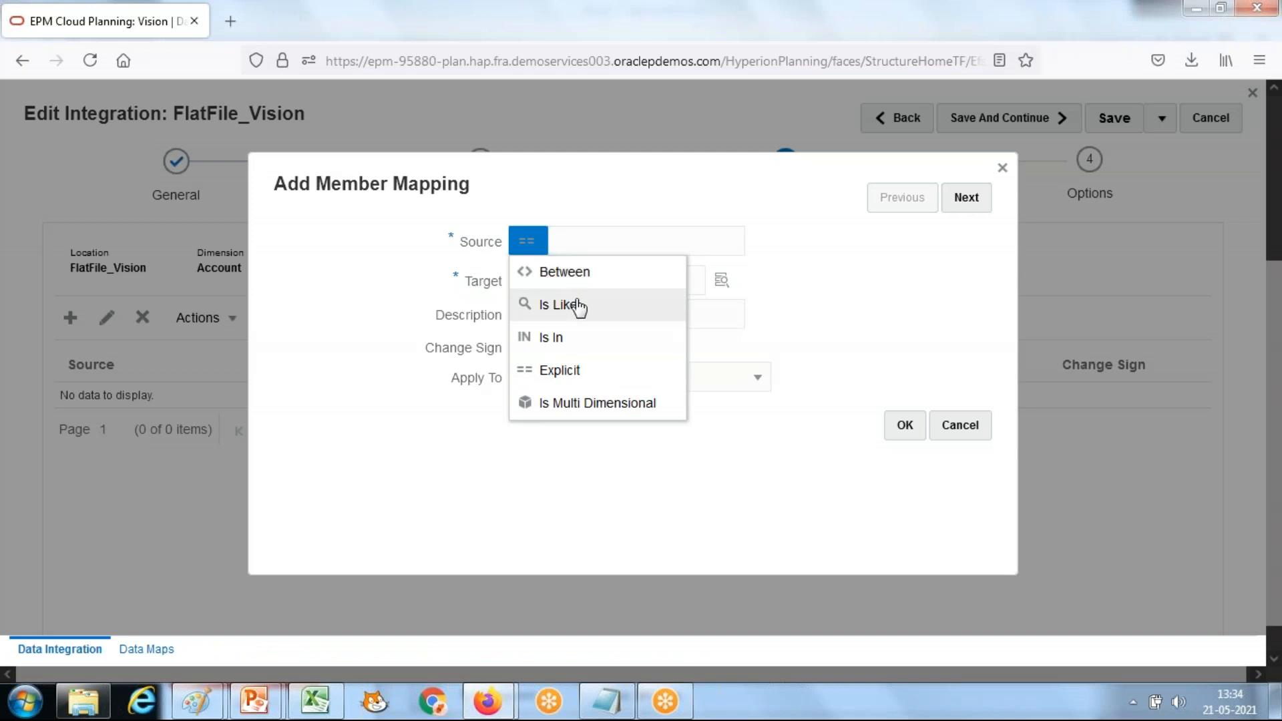
left_click(577, 304)
left_click(595, 240)
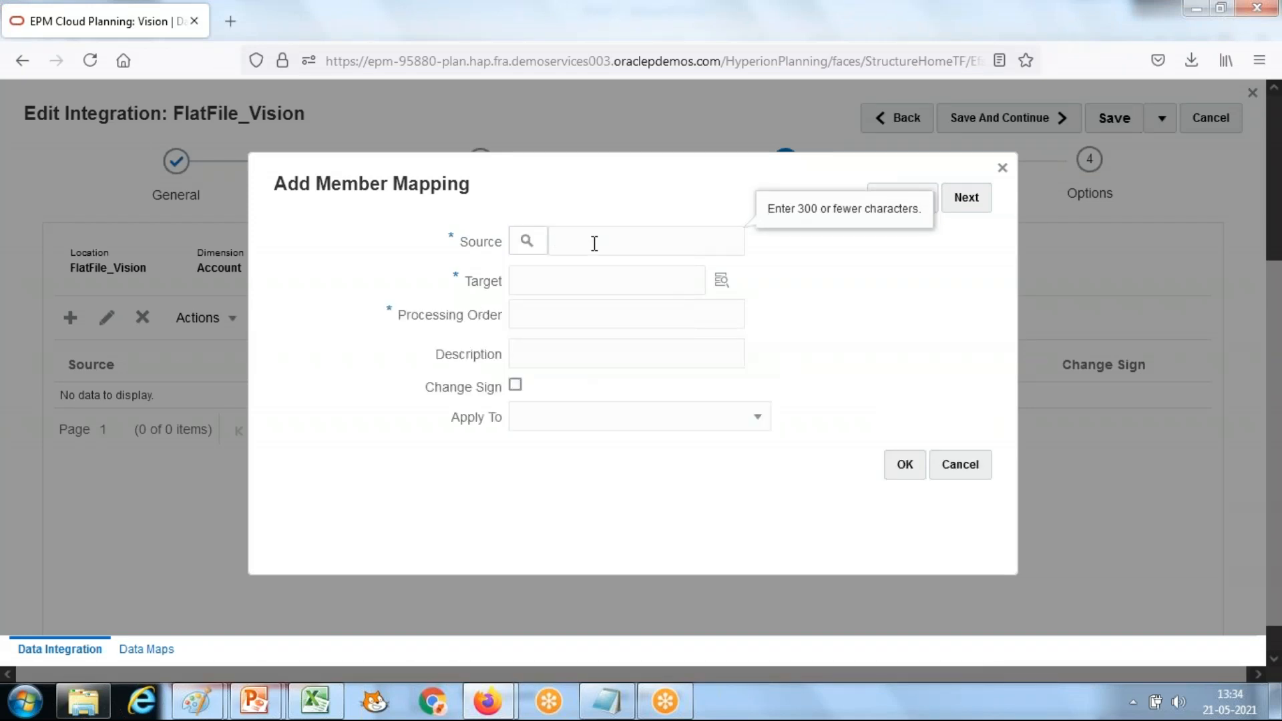
type("*")
key("Tab")
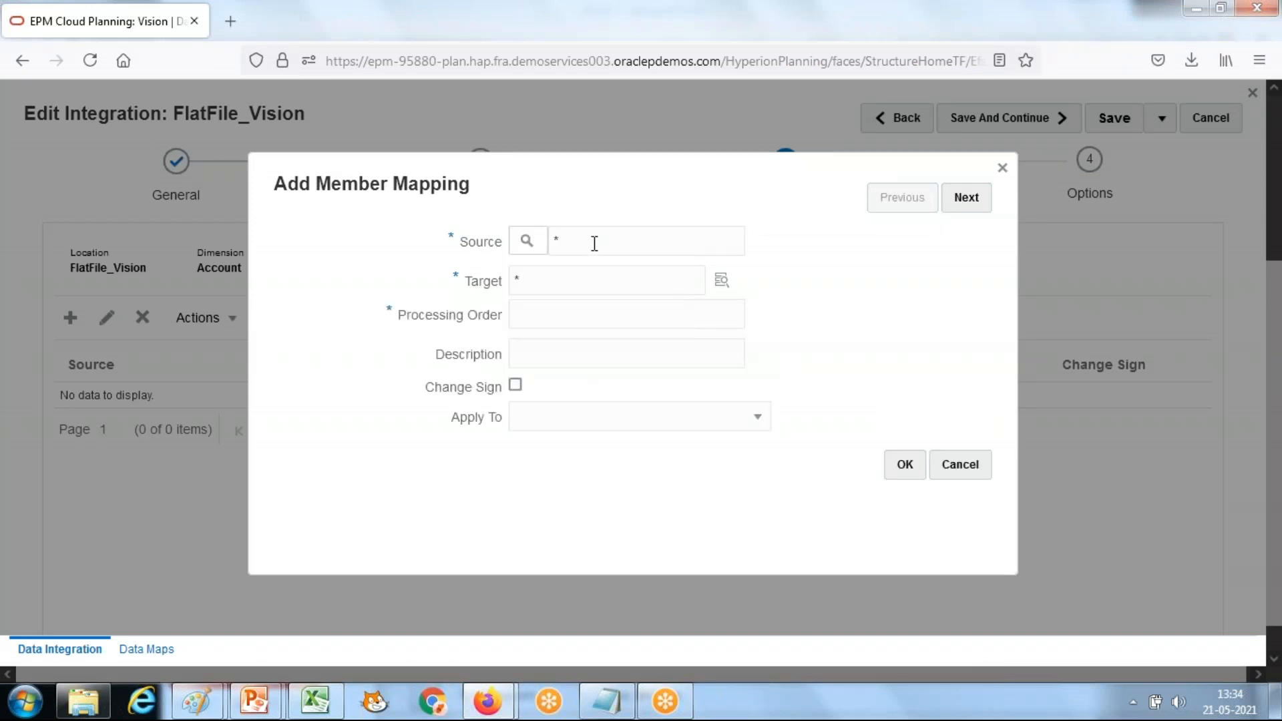
left_click(613, 317)
type("1")
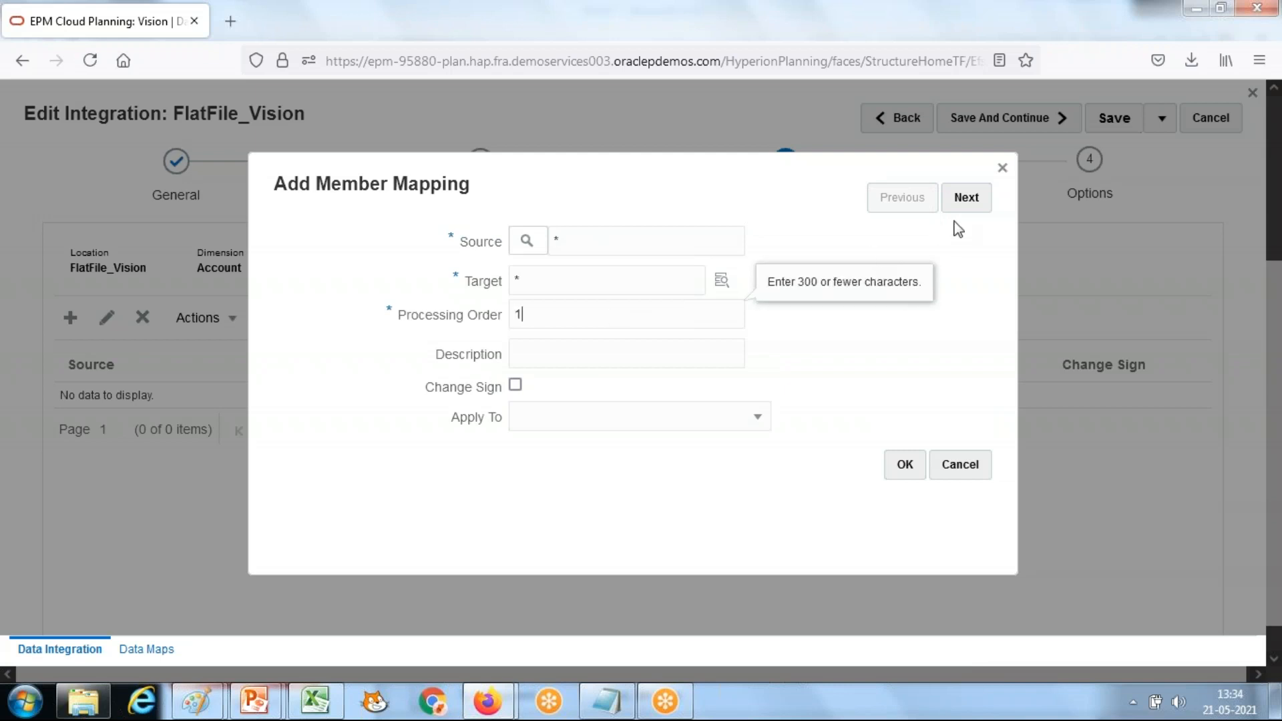
left_click(904, 464)
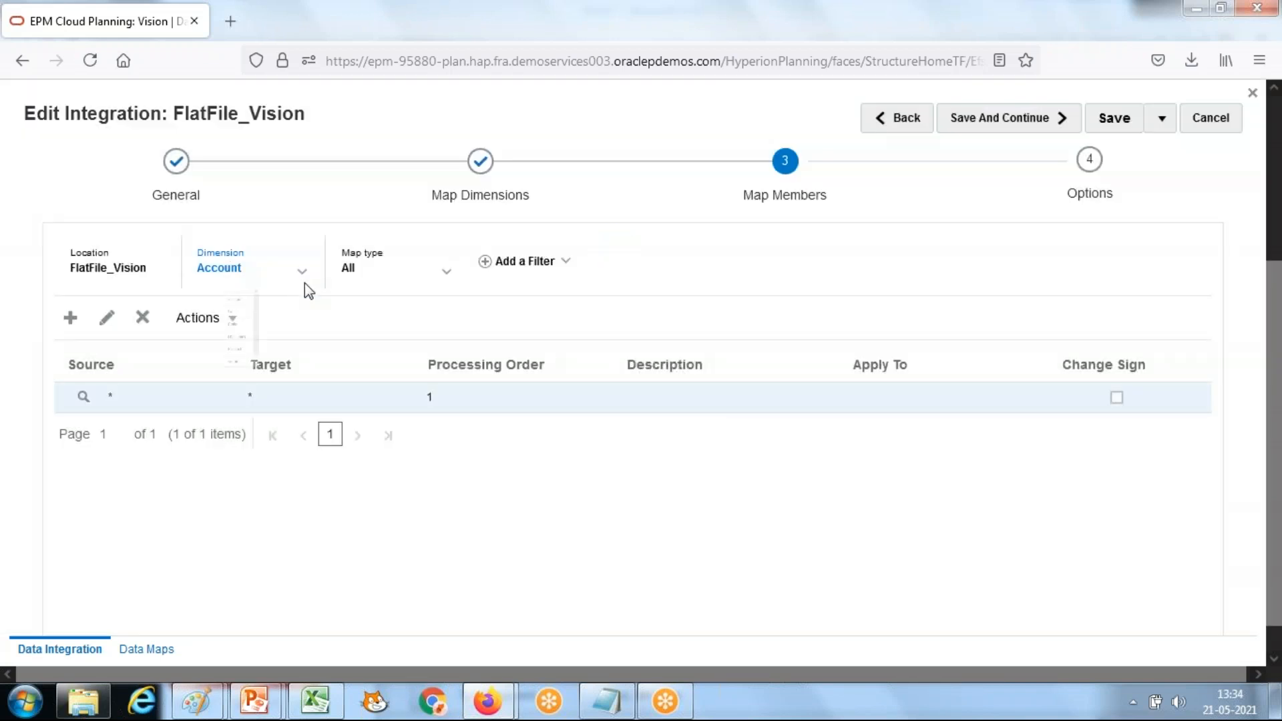
Add an Is Like member mapping for the Data dimension with source *, target * and processing order 2
left_click(257, 355)
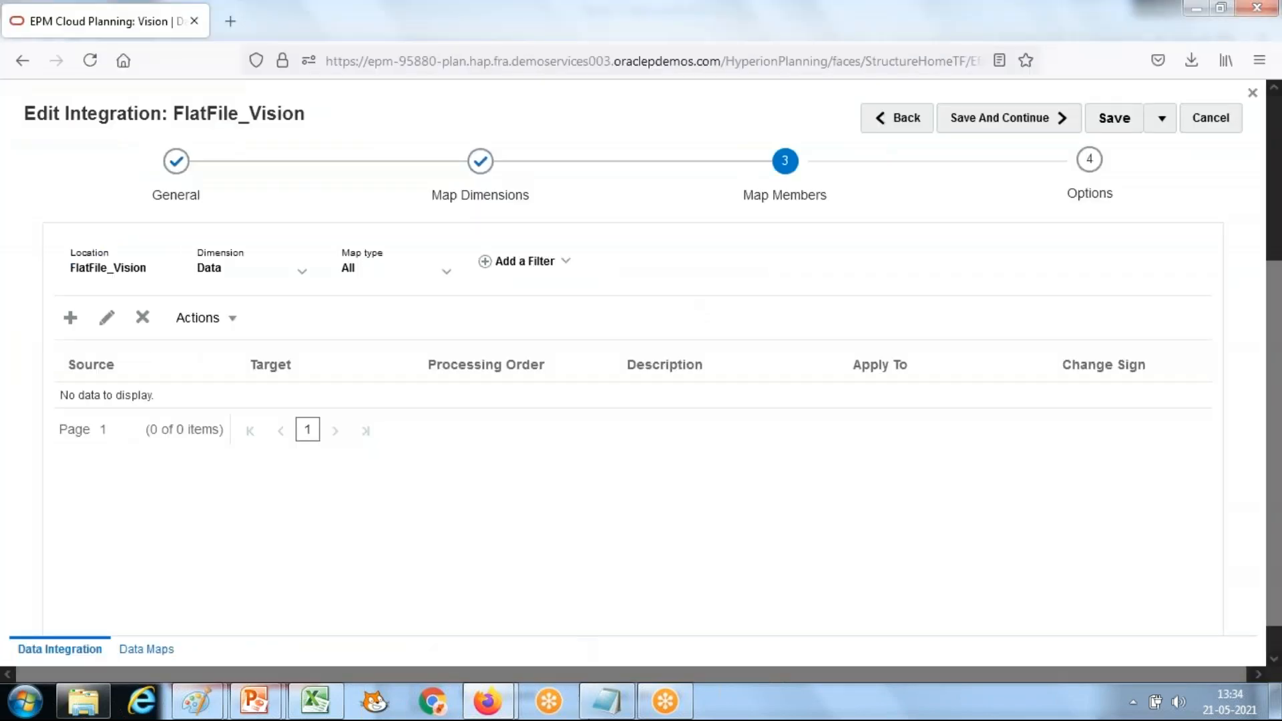
key("alt+Tab")
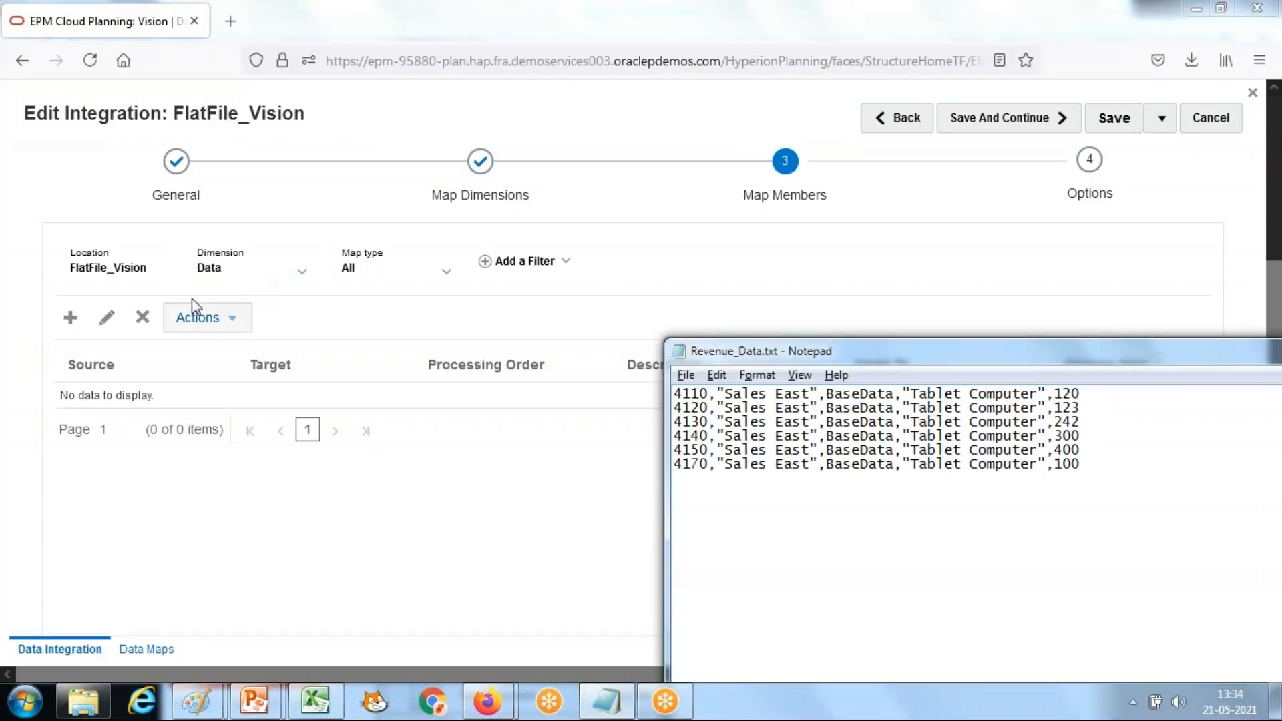
left_click(298, 194)
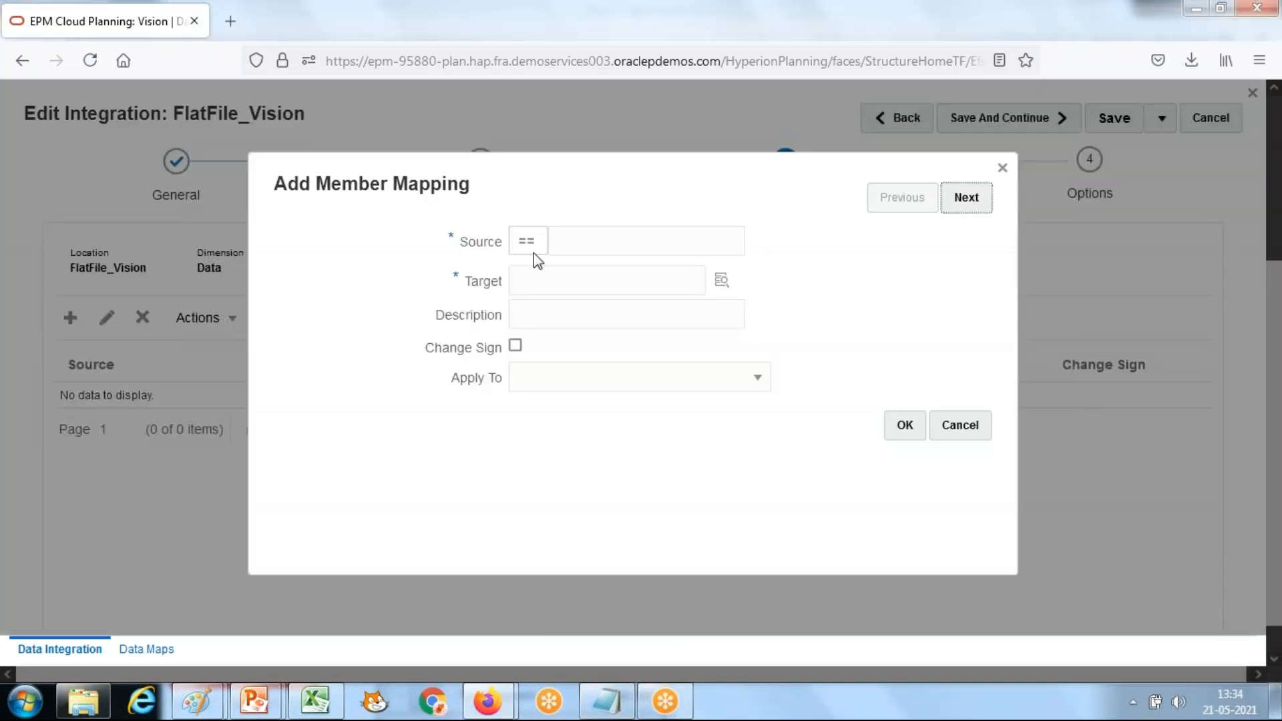
left_click(534, 253)
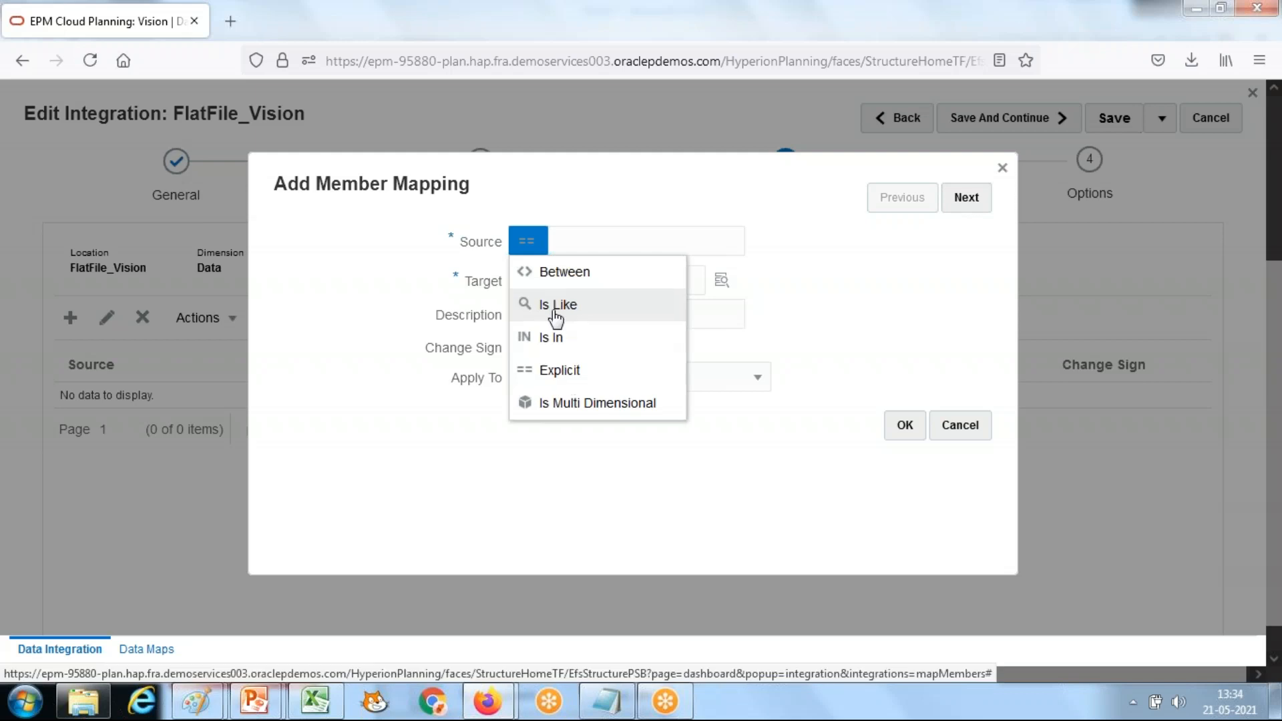
left_click(558, 313)
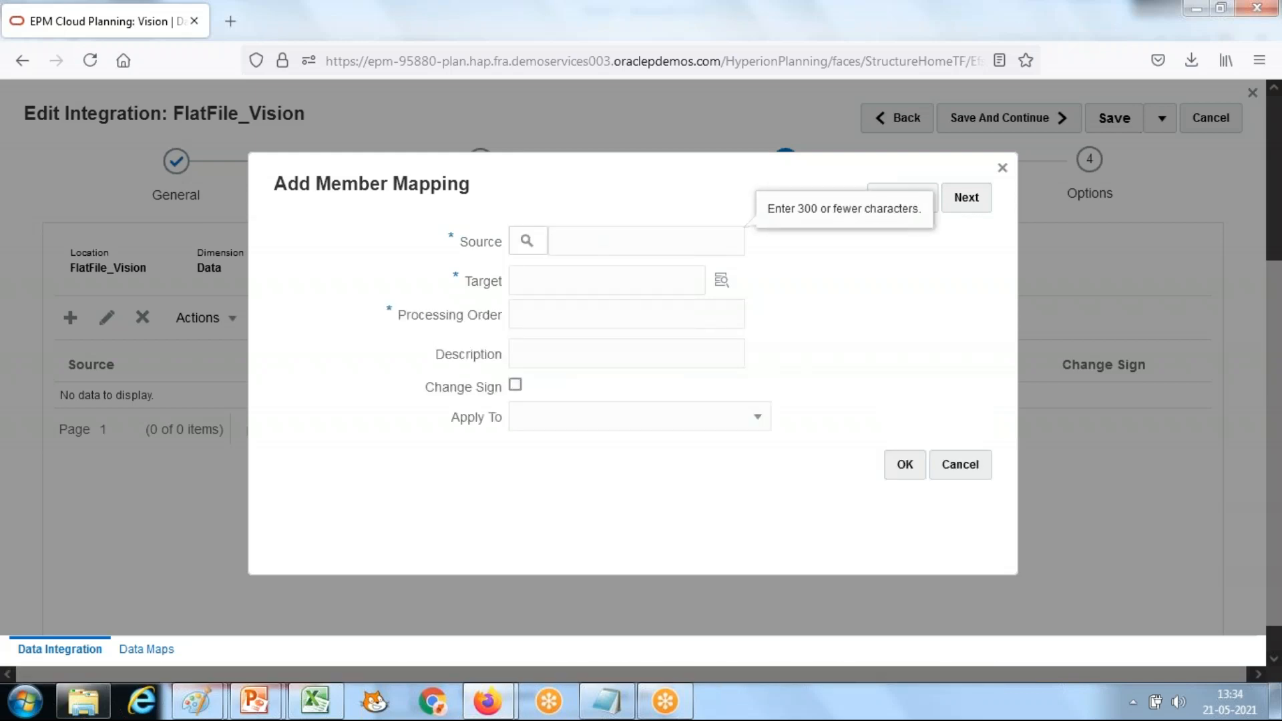
left_click(515, 280)
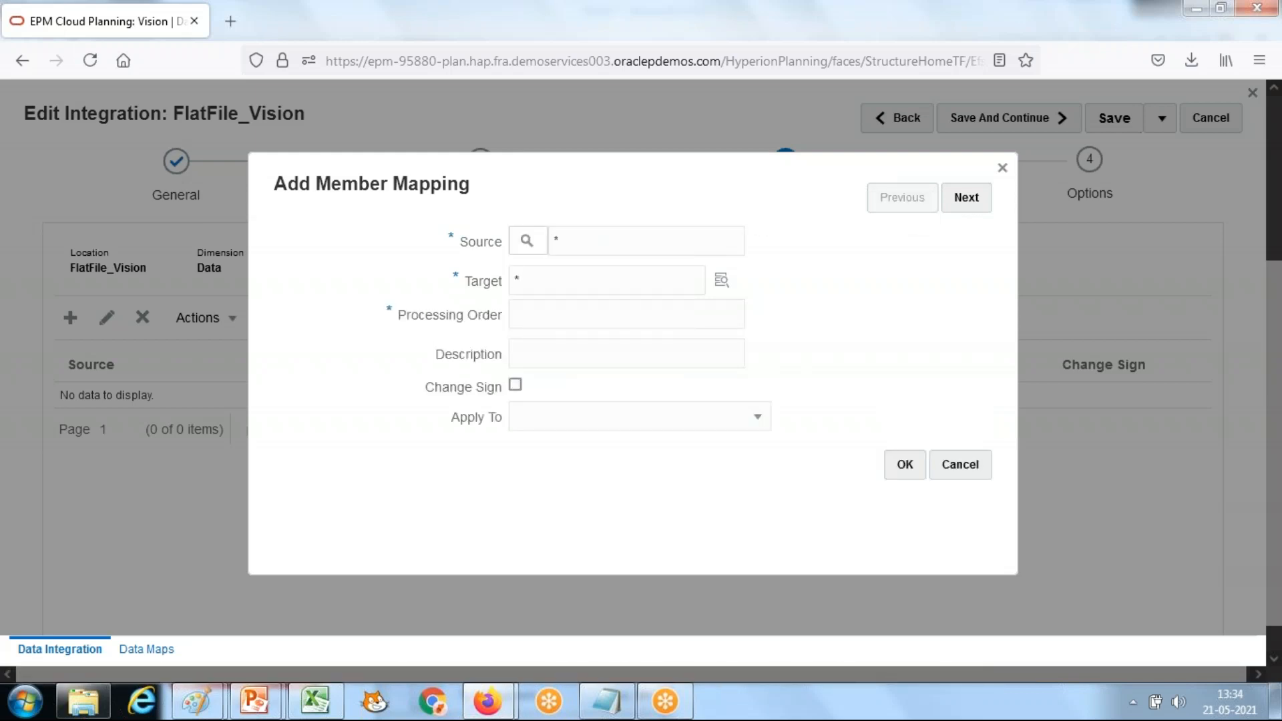
left_click(597, 302)
type("2")
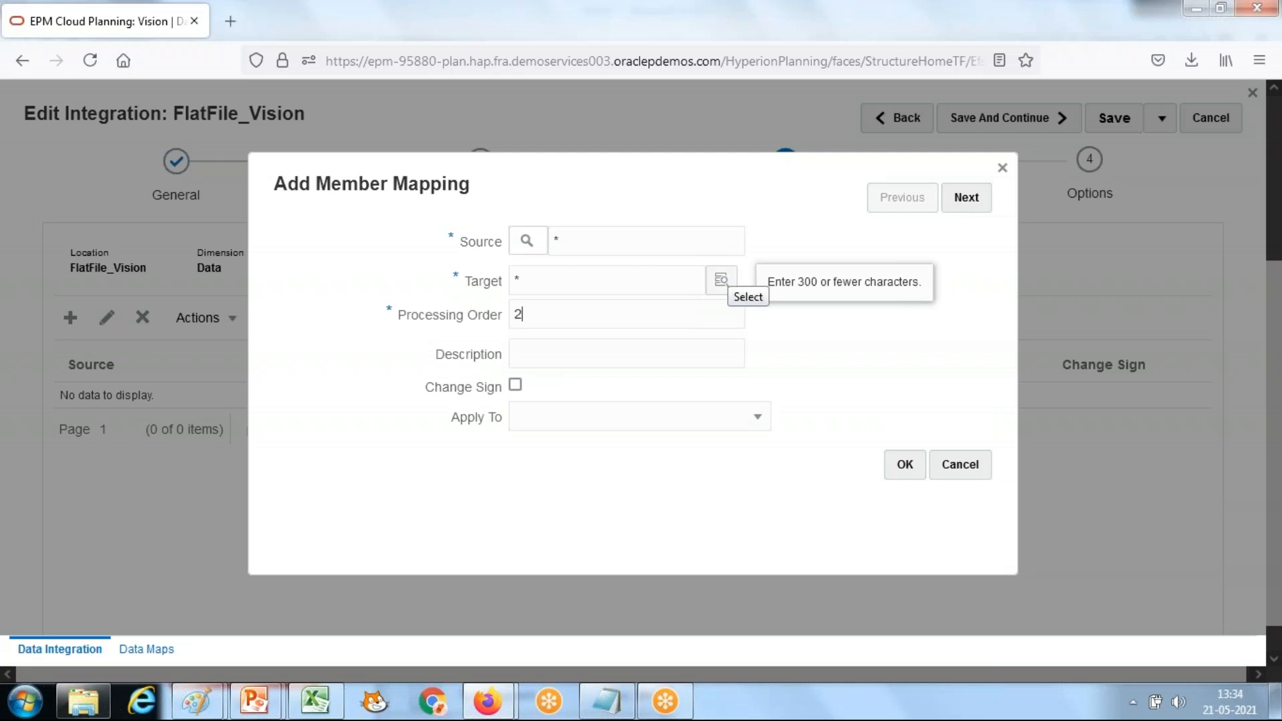
left_click(904, 465)
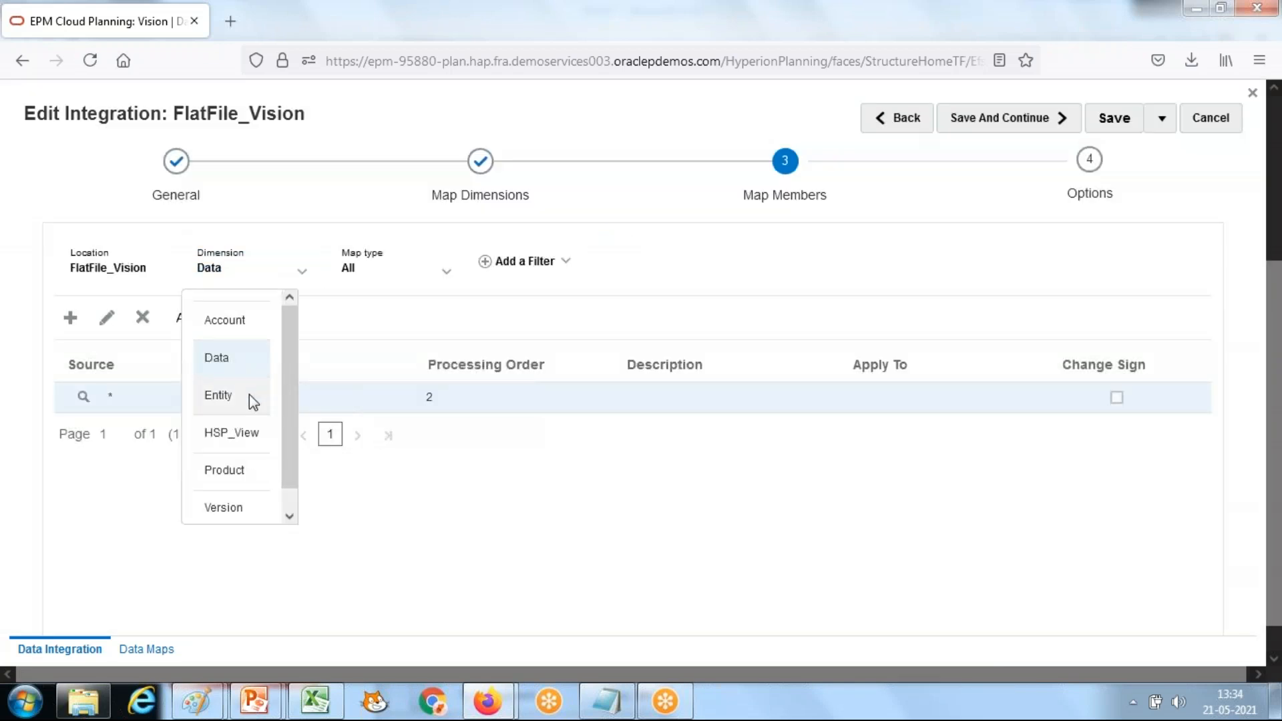
Add an Is Like member mapping for the Entity dimension with source *, target * and processing order 3
left_click(251, 397)
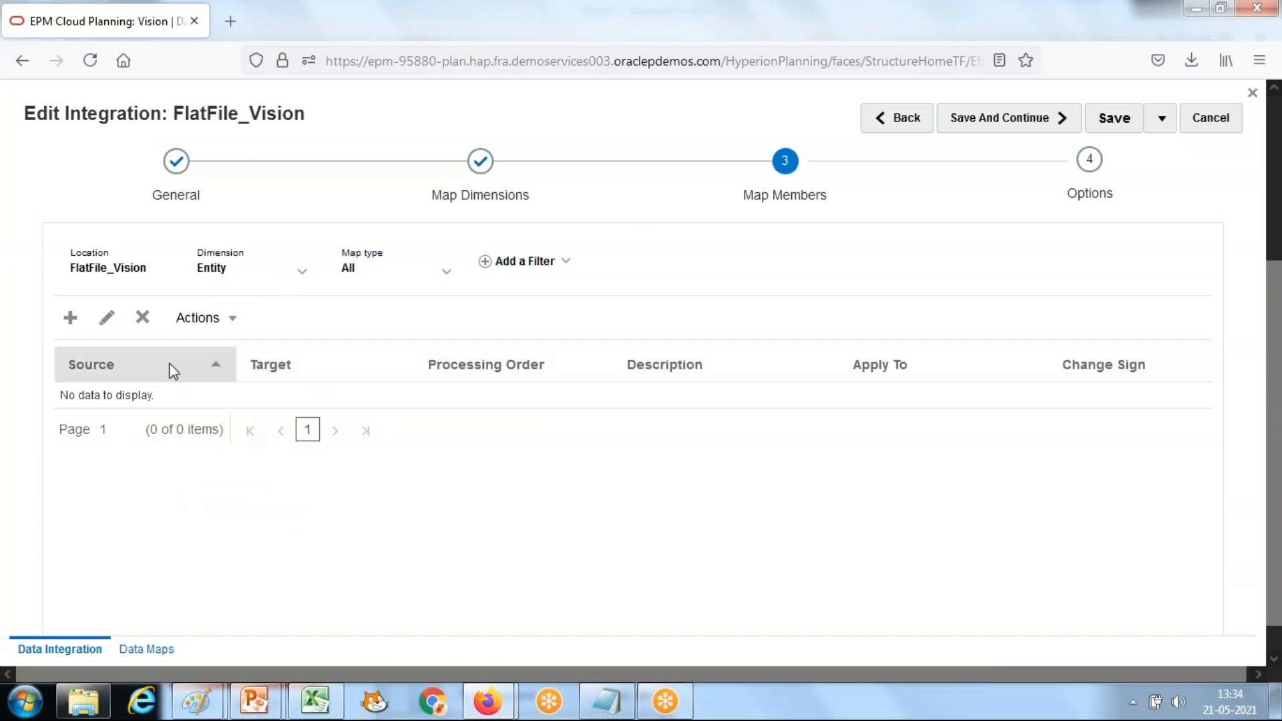
left_click(70, 317)
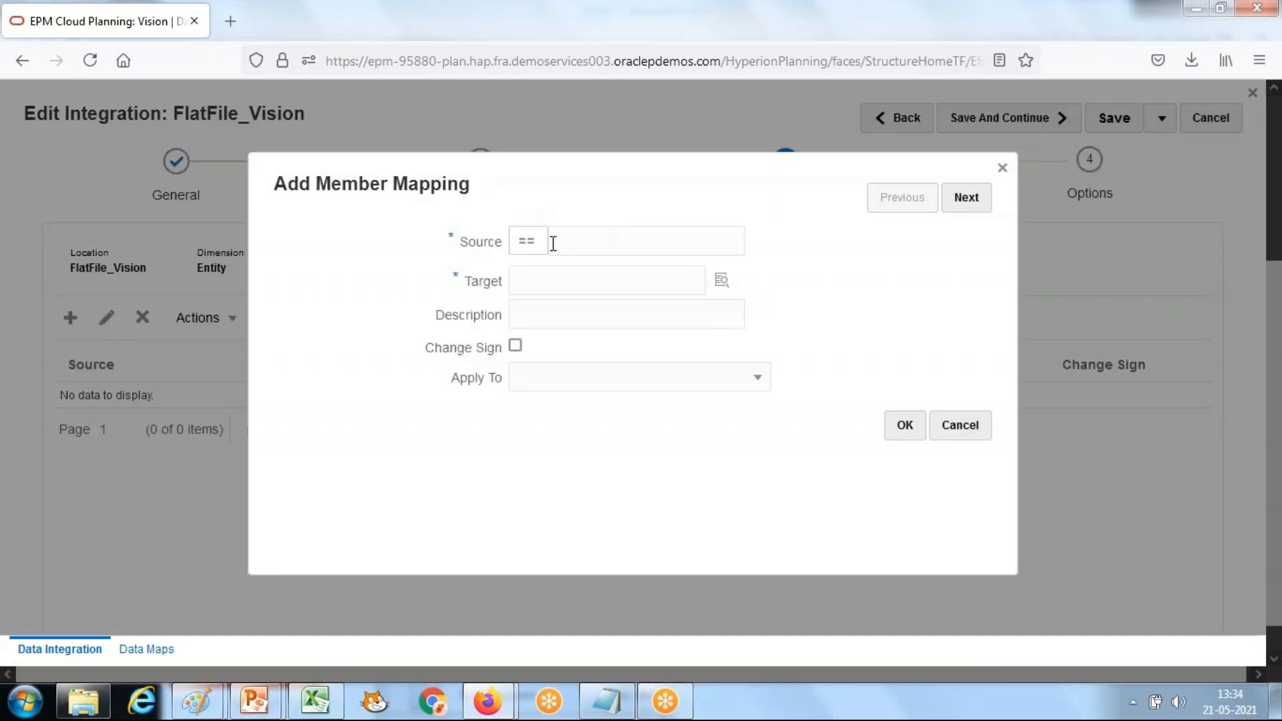
left_click(532, 251)
left_click(552, 303)
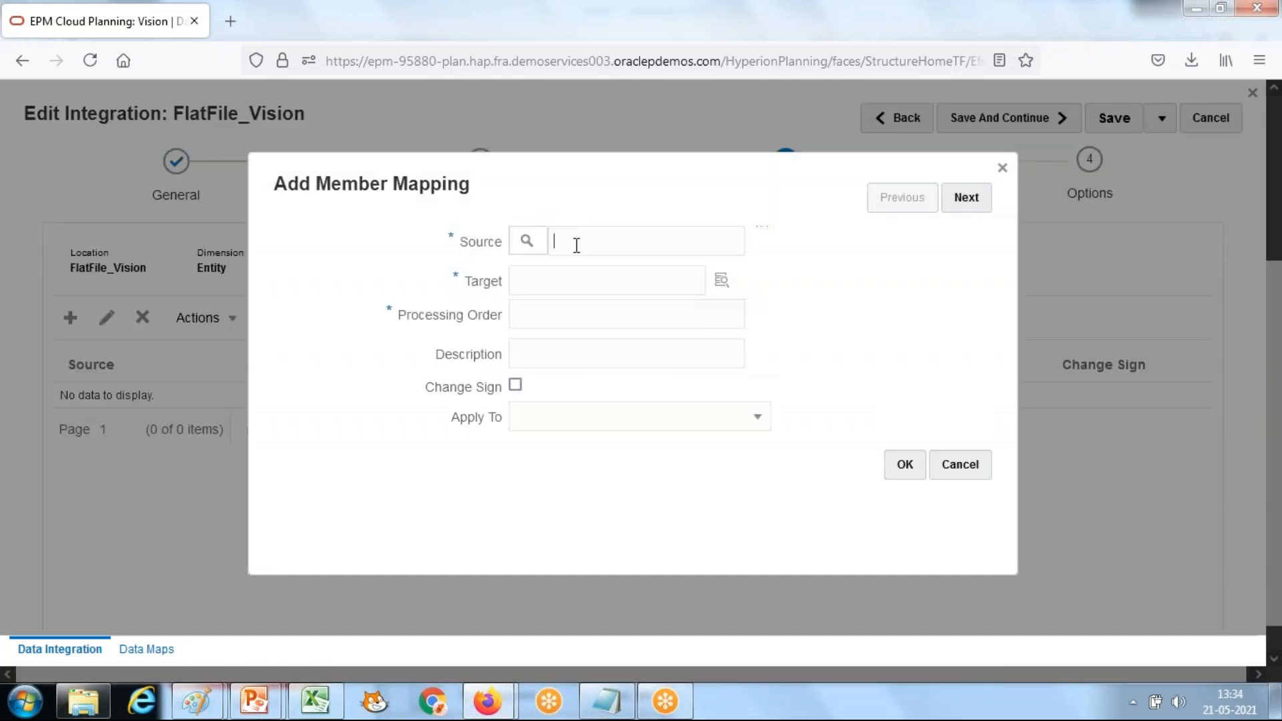
key("Tab")
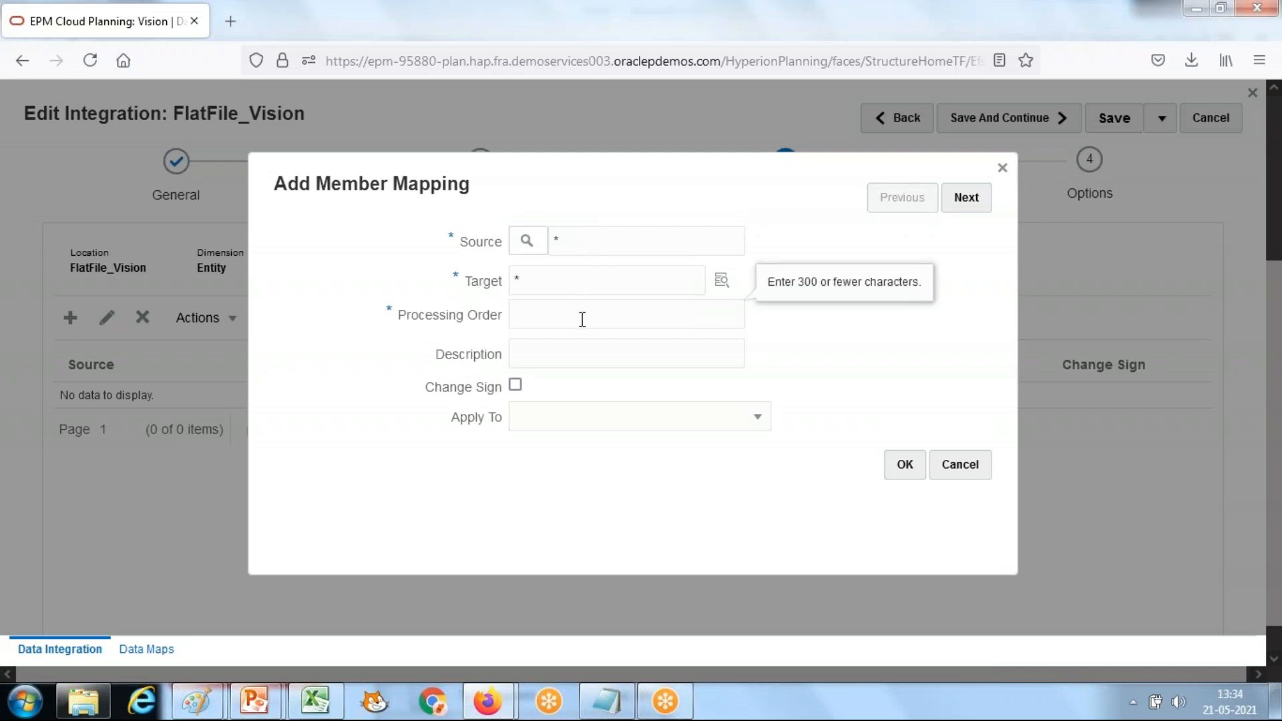
left_click(903, 464)
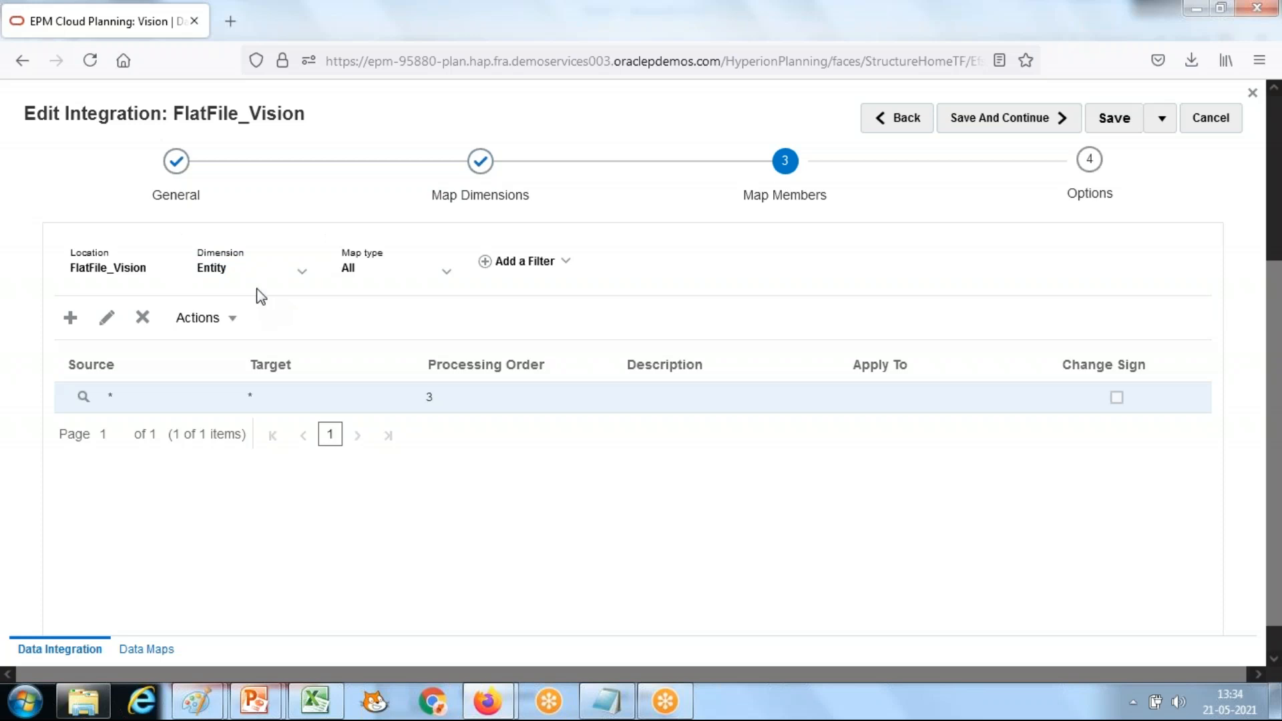
Add an Is Like member mapping for the HSP_View dimension with source *, target * and processing order 4
left_click(283, 267)
left_click(240, 440)
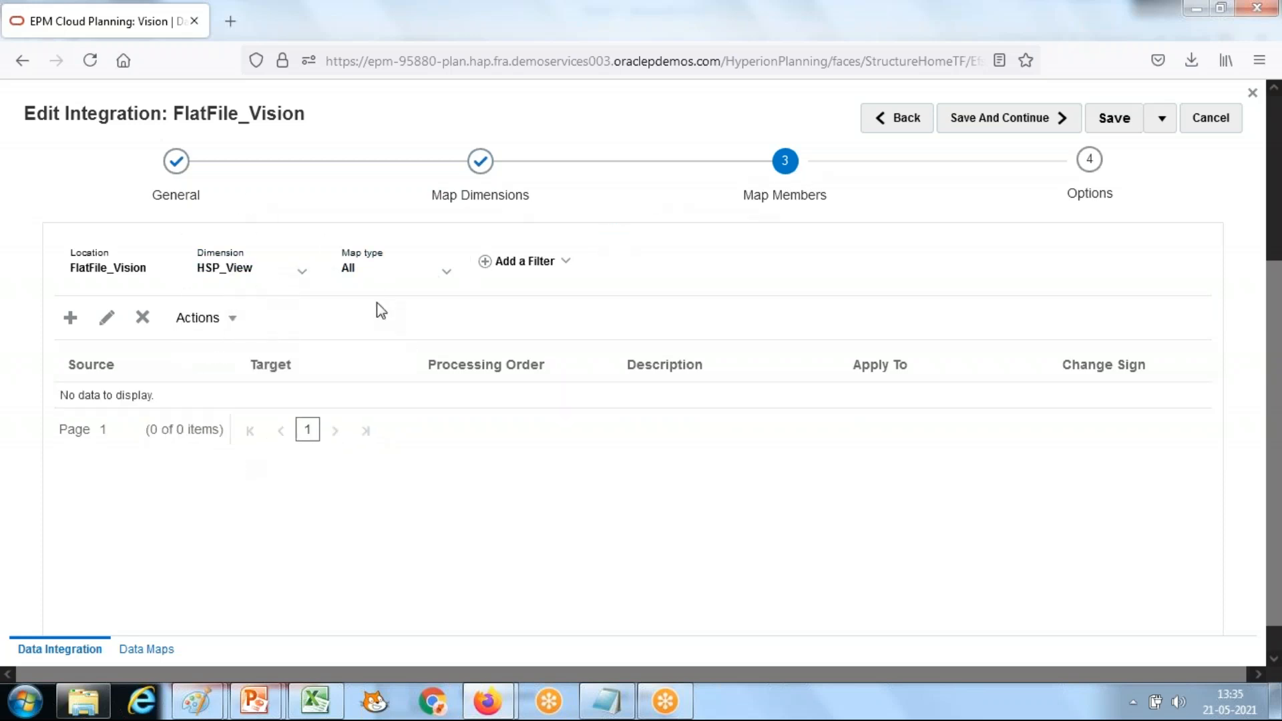
left_click(81, 317)
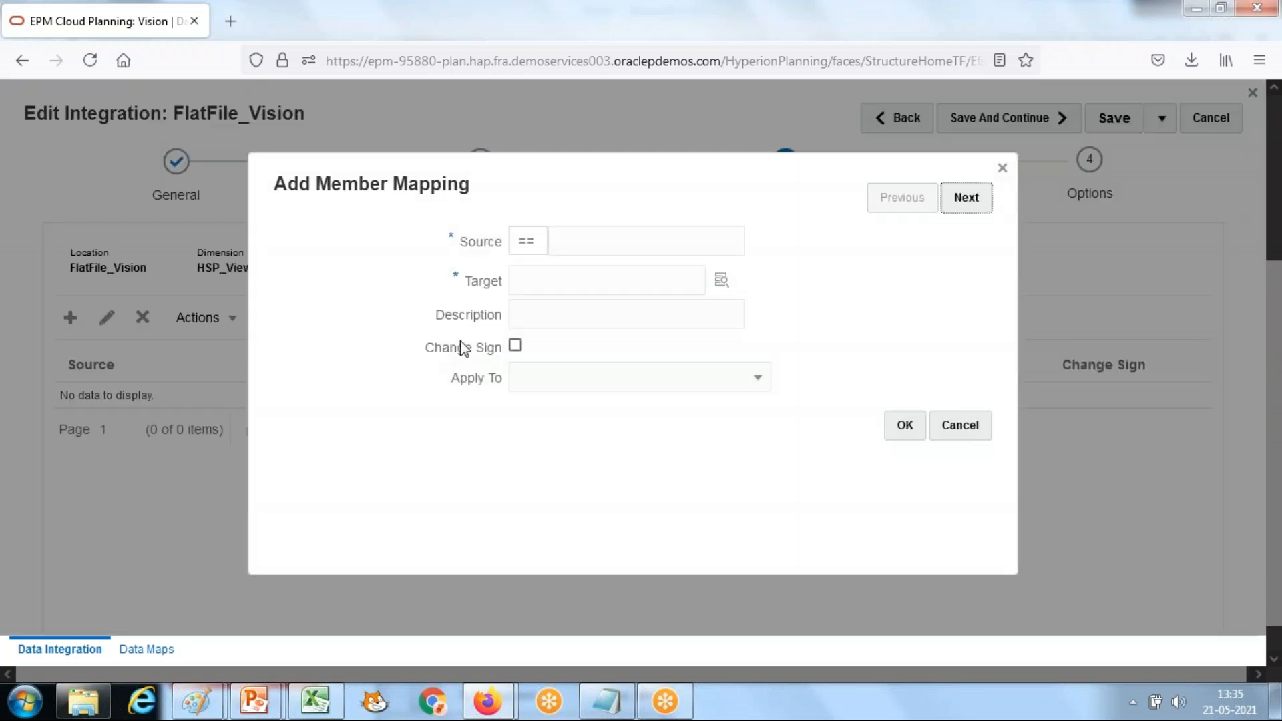
left_click(541, 246)
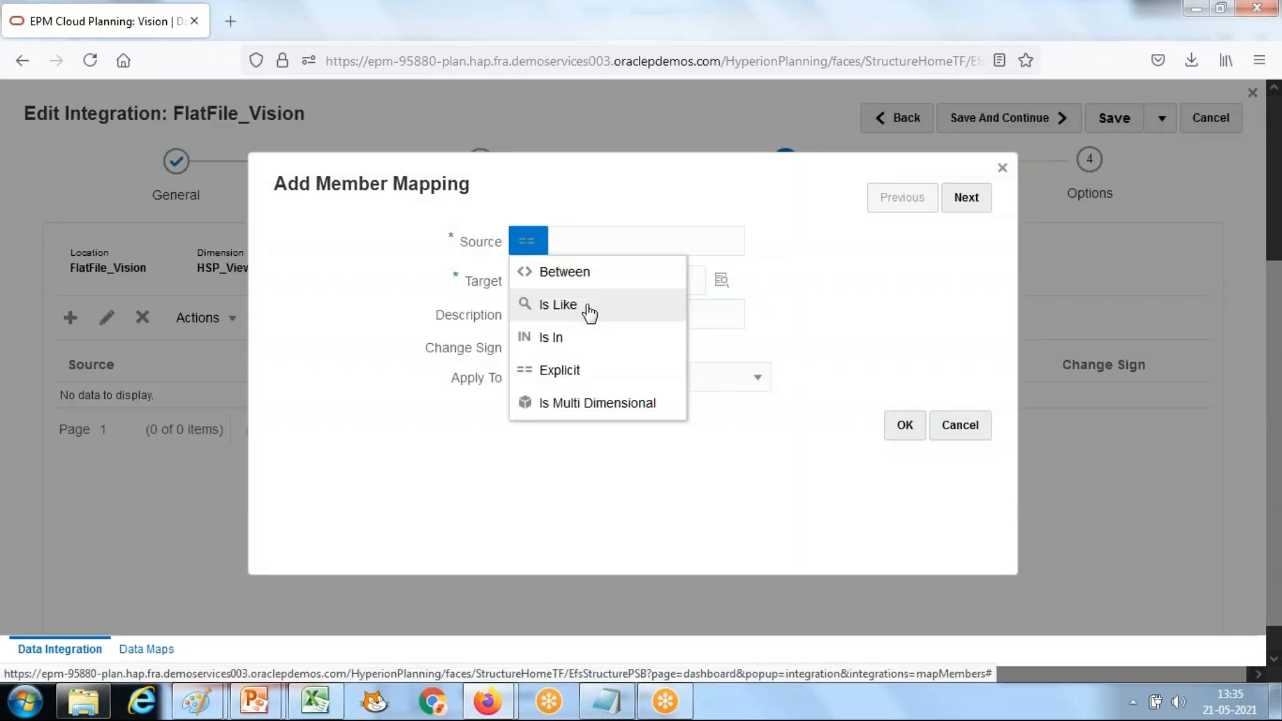
left_click(589, 313)
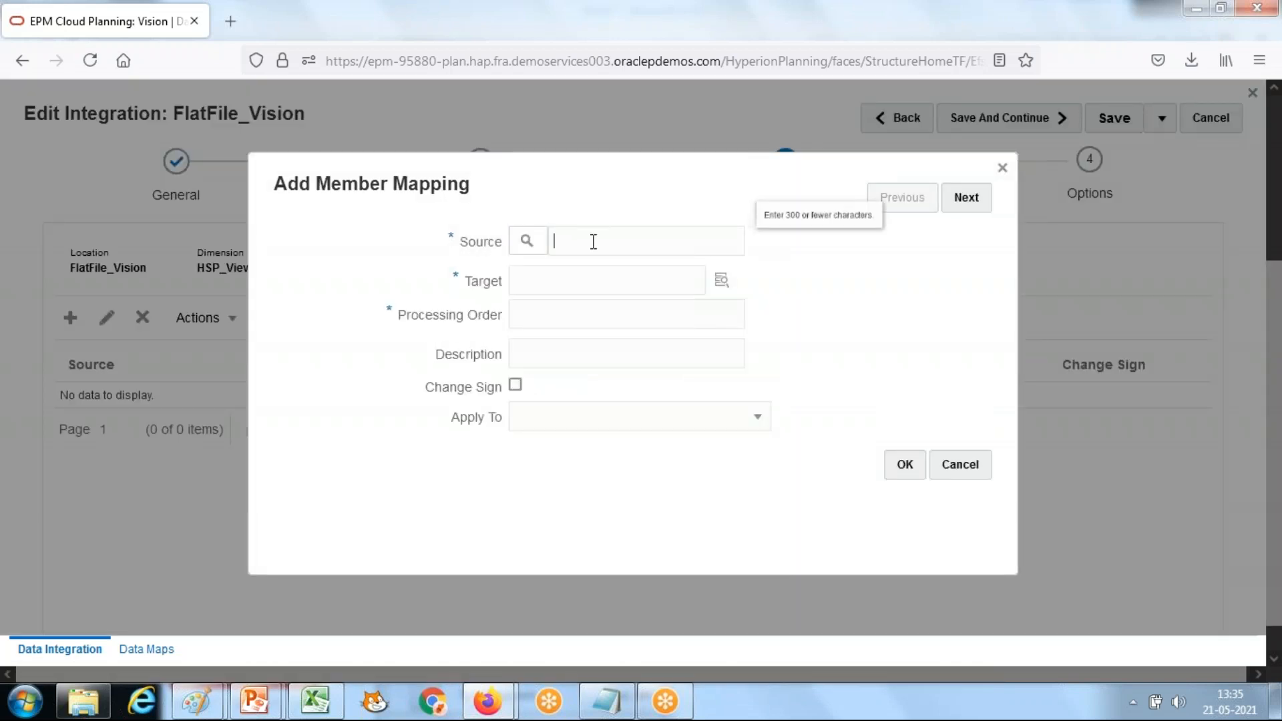
type("*")
key("Tab")
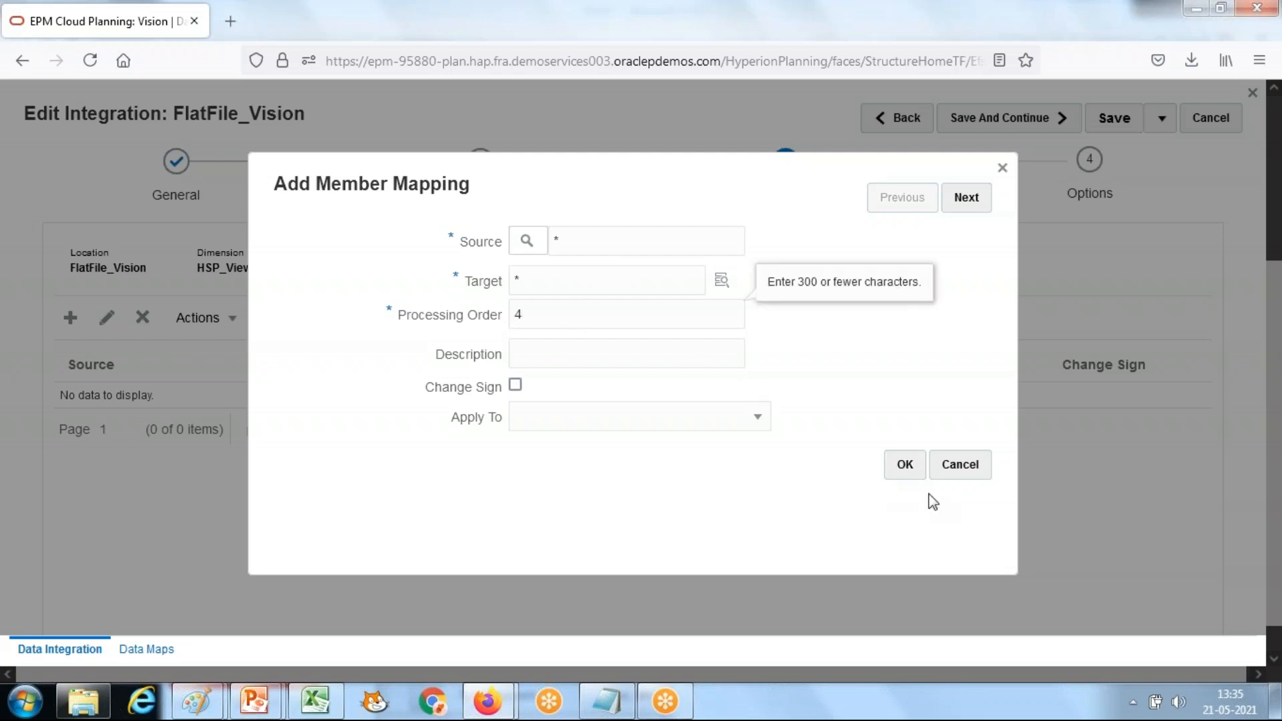
left_click(907, 474)
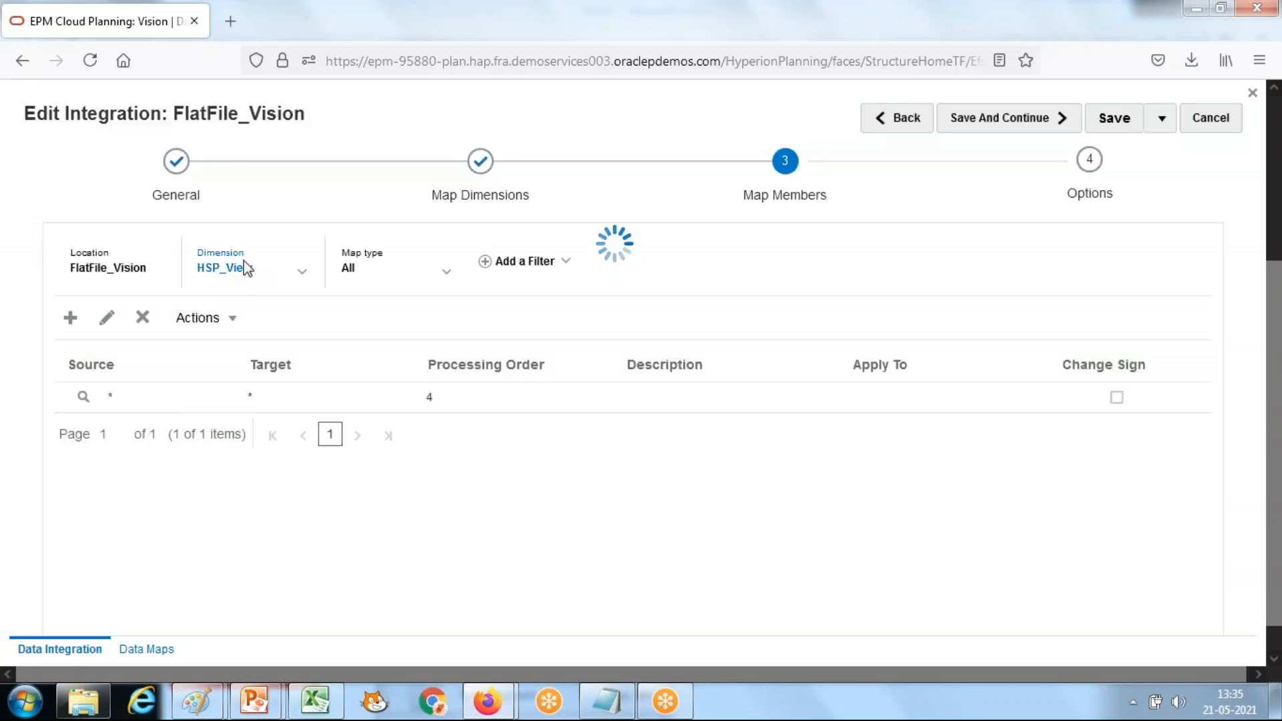
Add an Is Like member mapping for the Product dimension with source *, target * and processing order 5
left_click(245, 269)
left_click(235, 478)
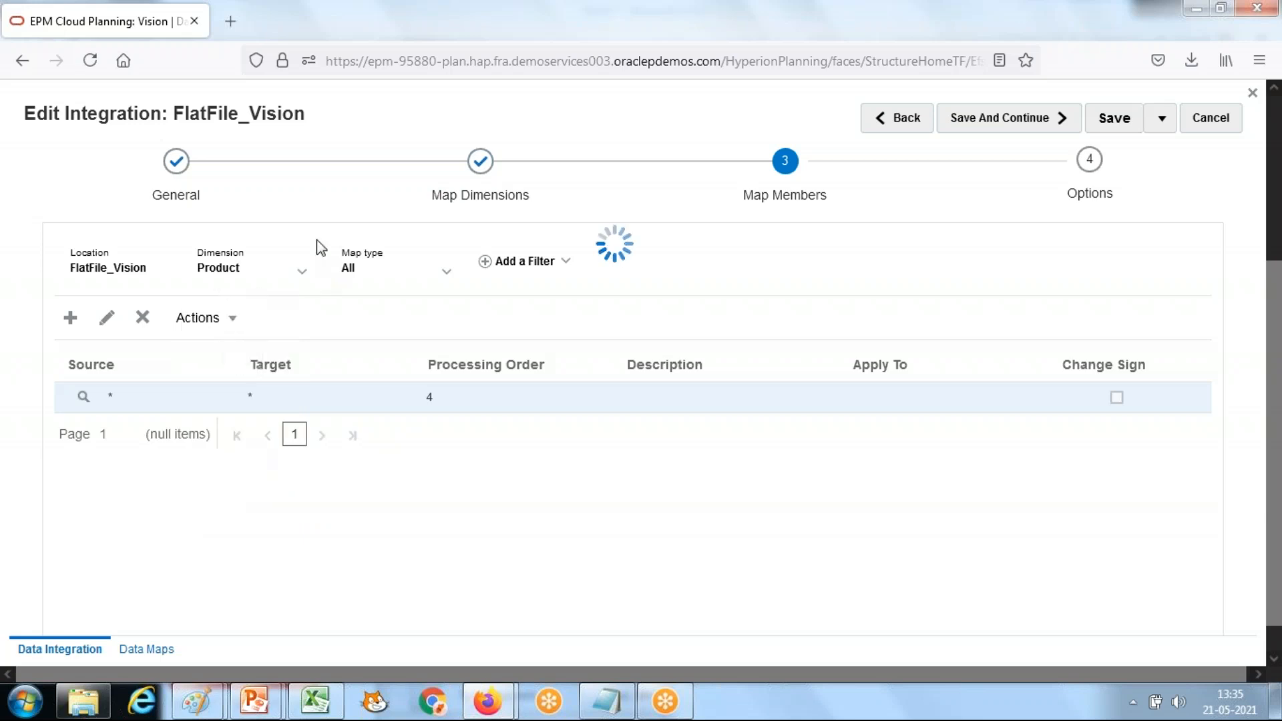
left_click(70, 318)
left_click(541, 248)
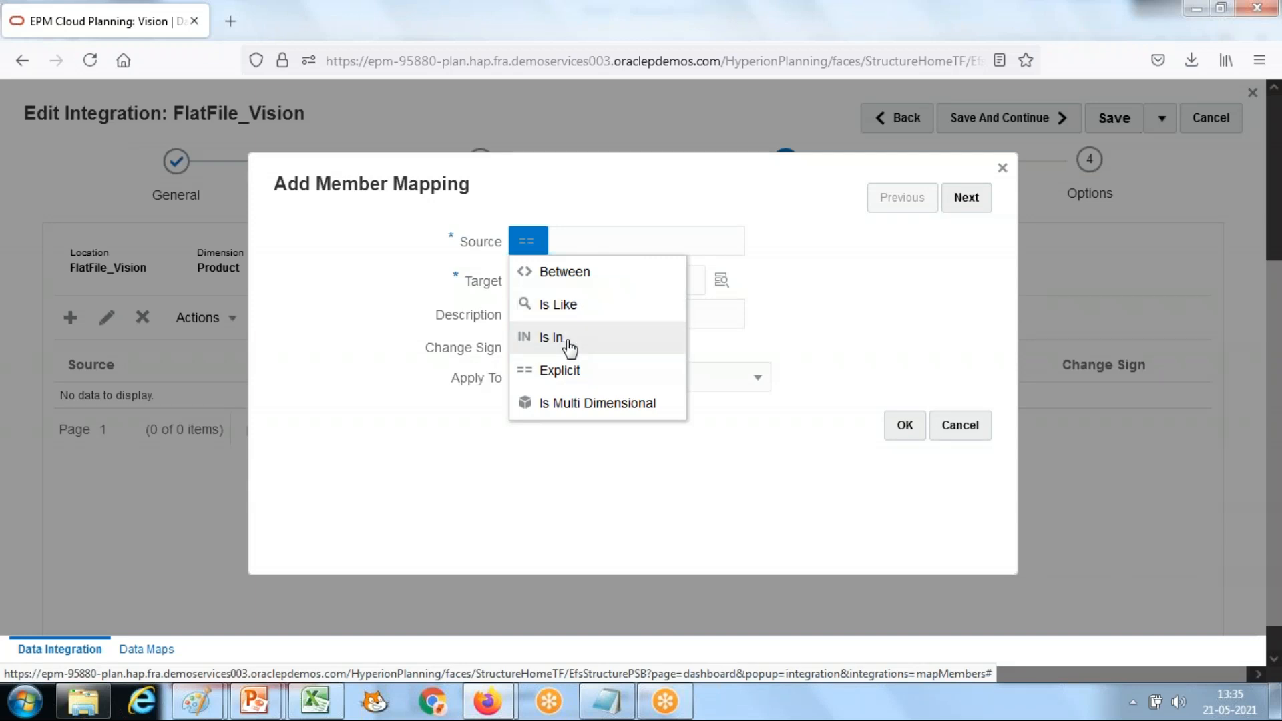
left_click(571, 309)
left_click(562, 253)
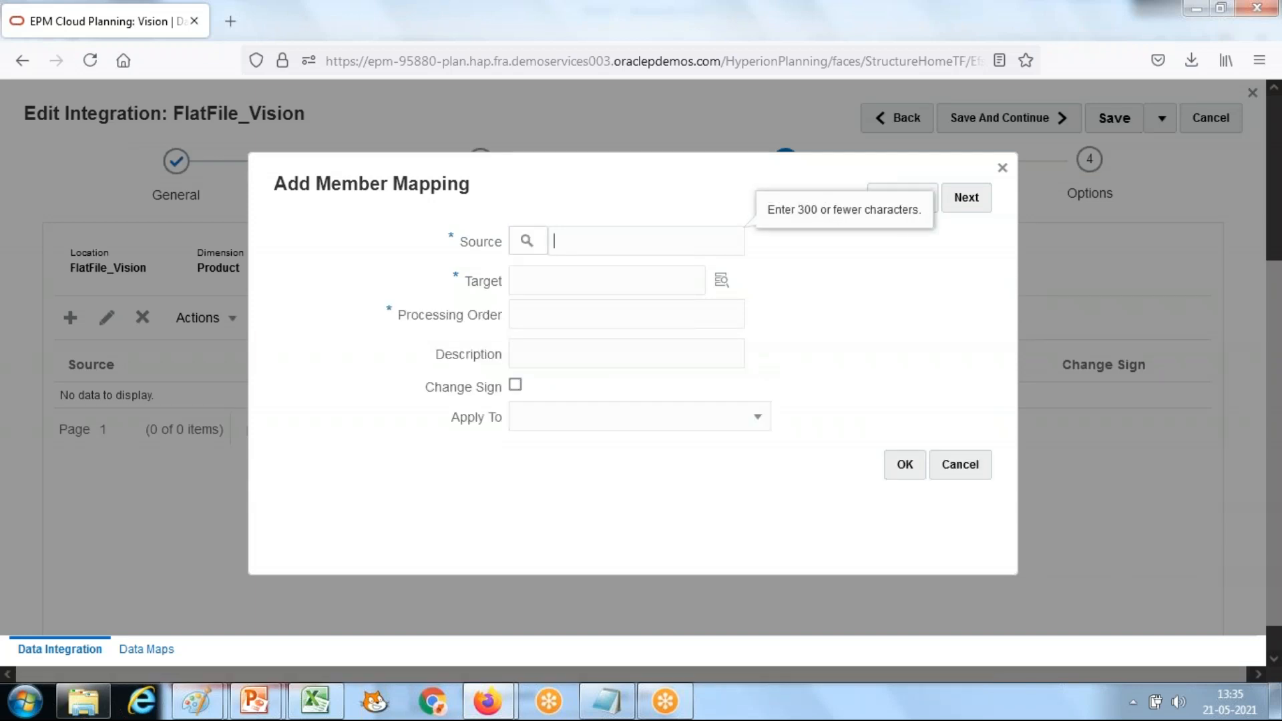
type("*")
key("Tab")
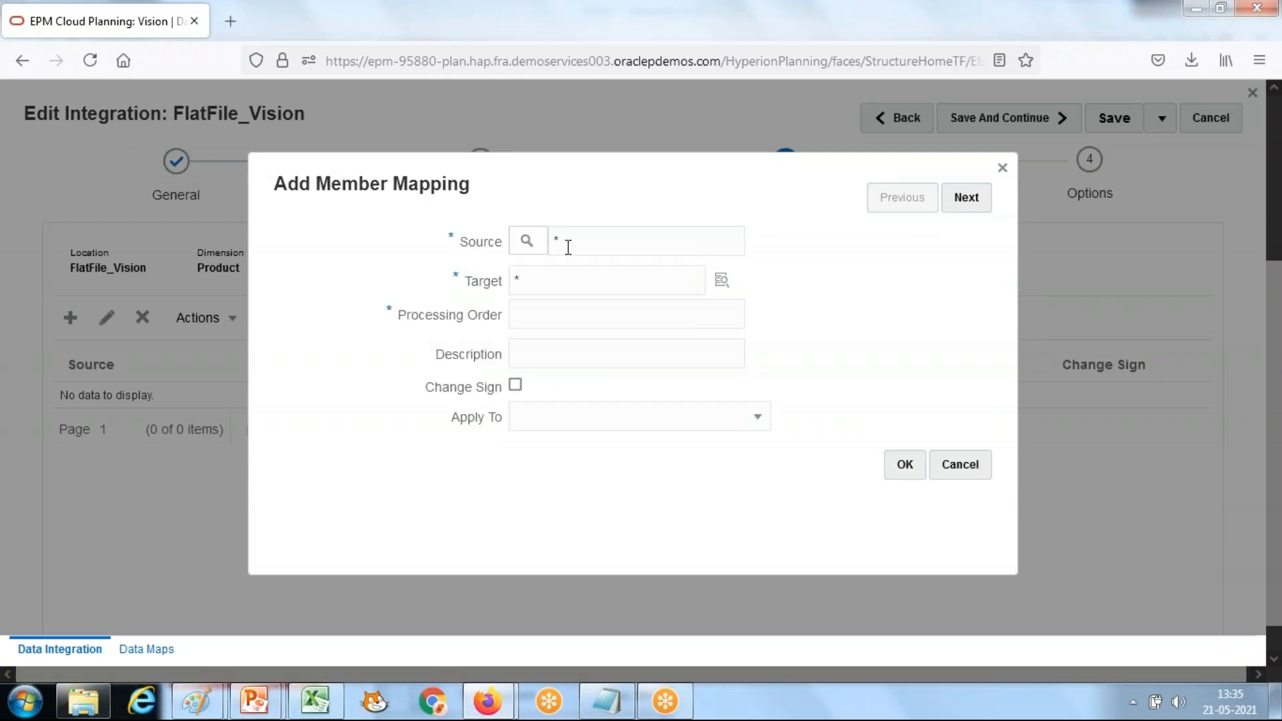
left_click(540, 311)
type("1")
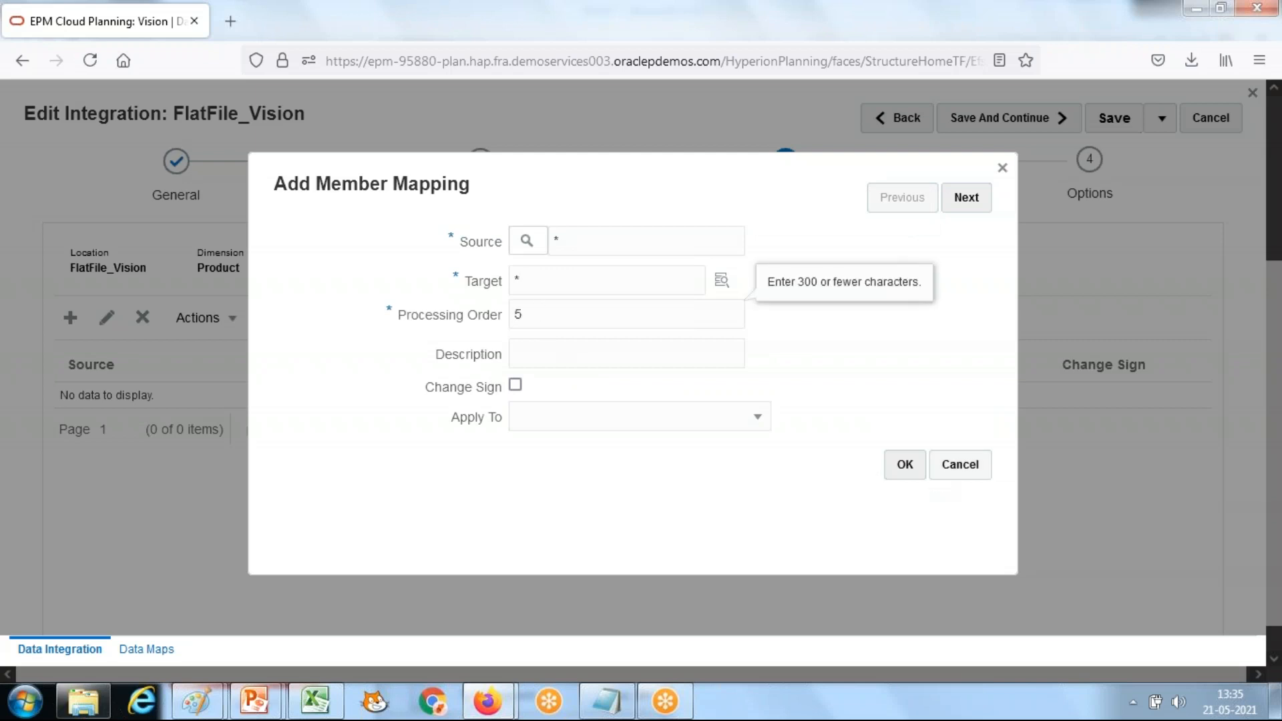
left_click(904, 464)
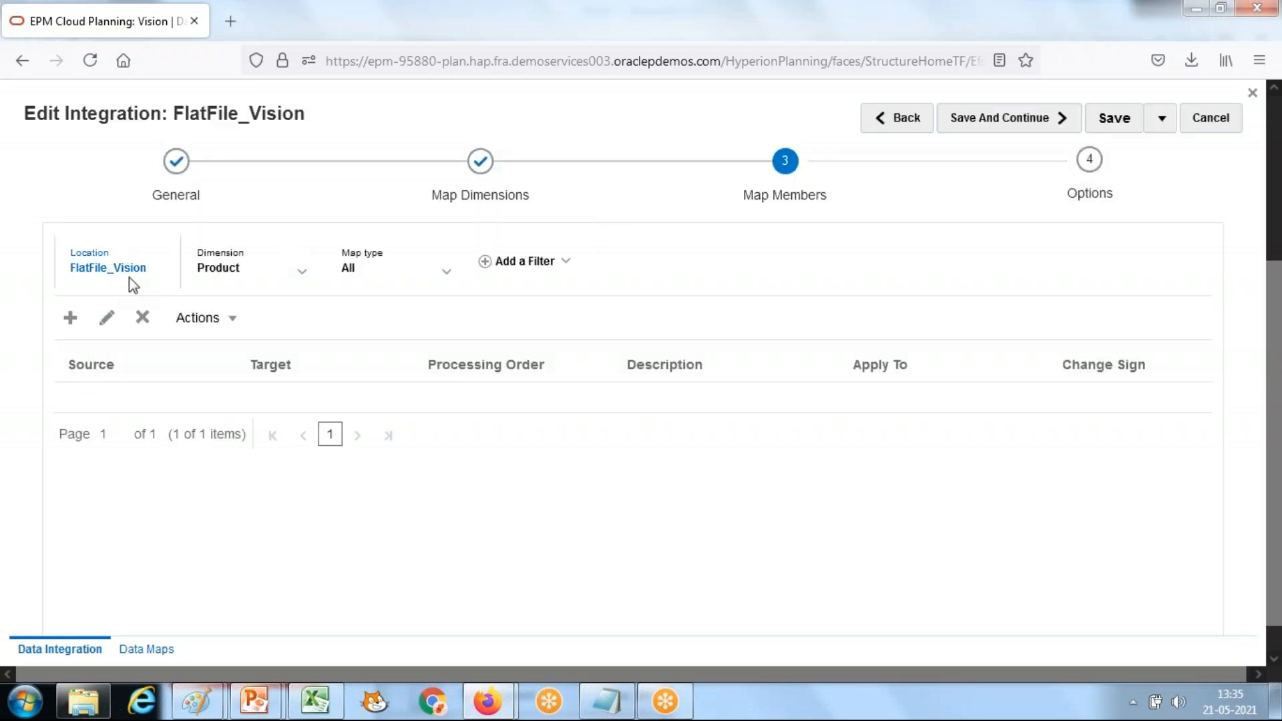
Begin a new Is Like member mapping for the Version dimension
left_click(444, 269)
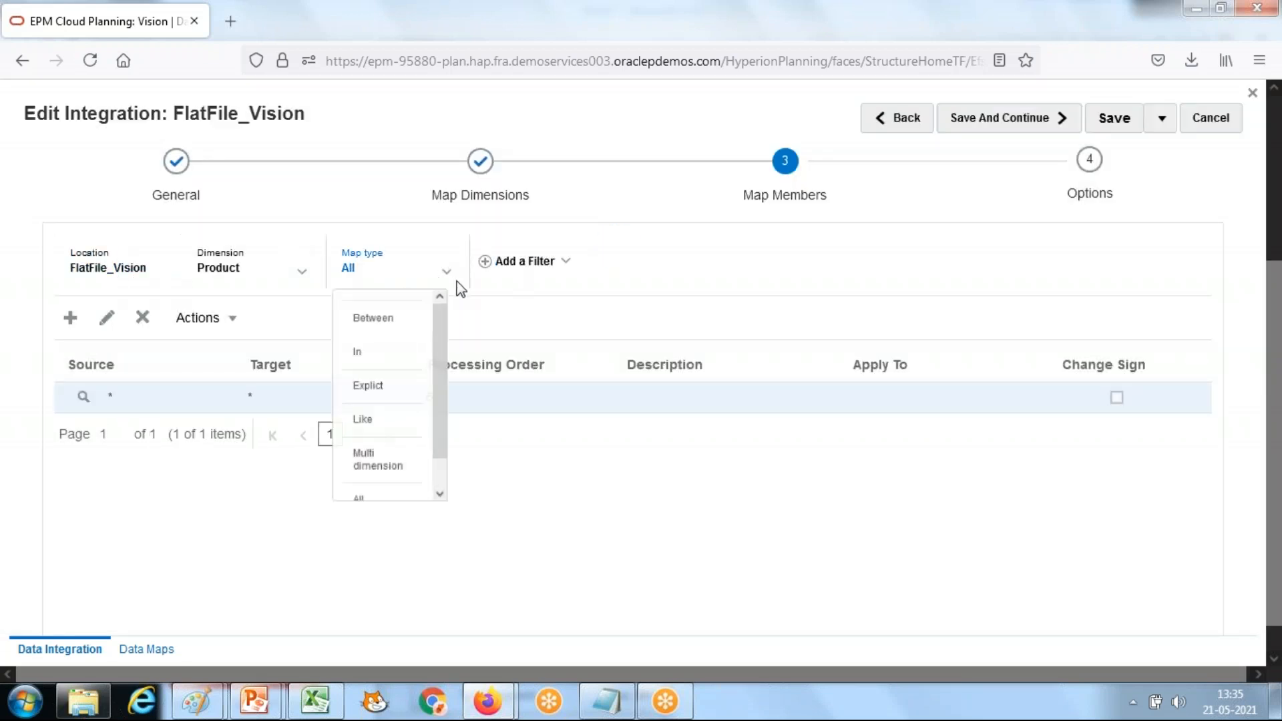
left_click(302, 270)
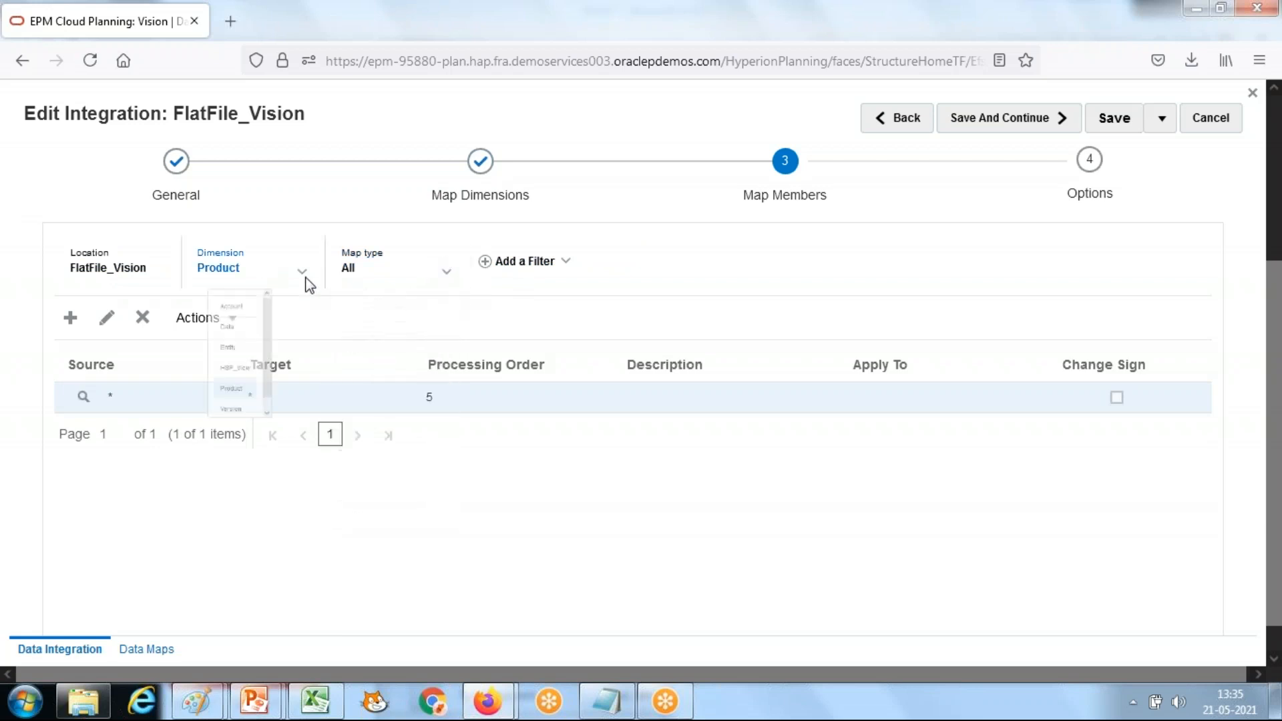
left_click(224, 507)
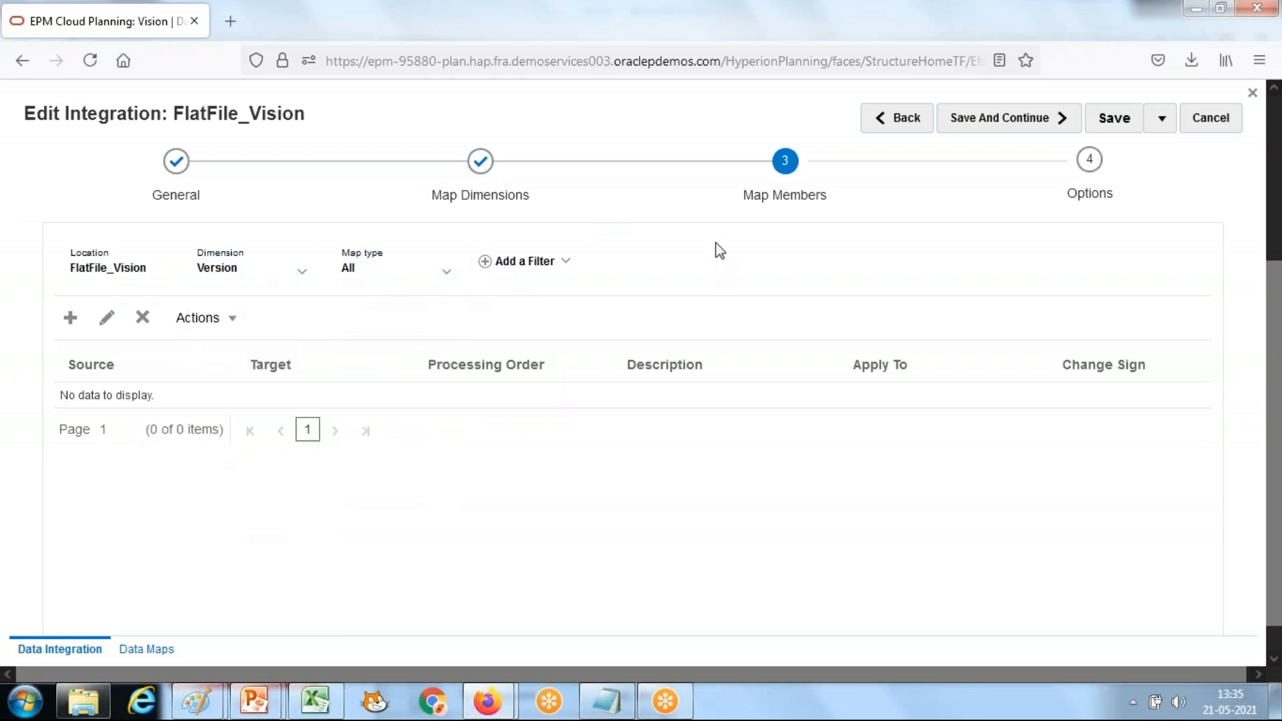
left_click(77, 320)
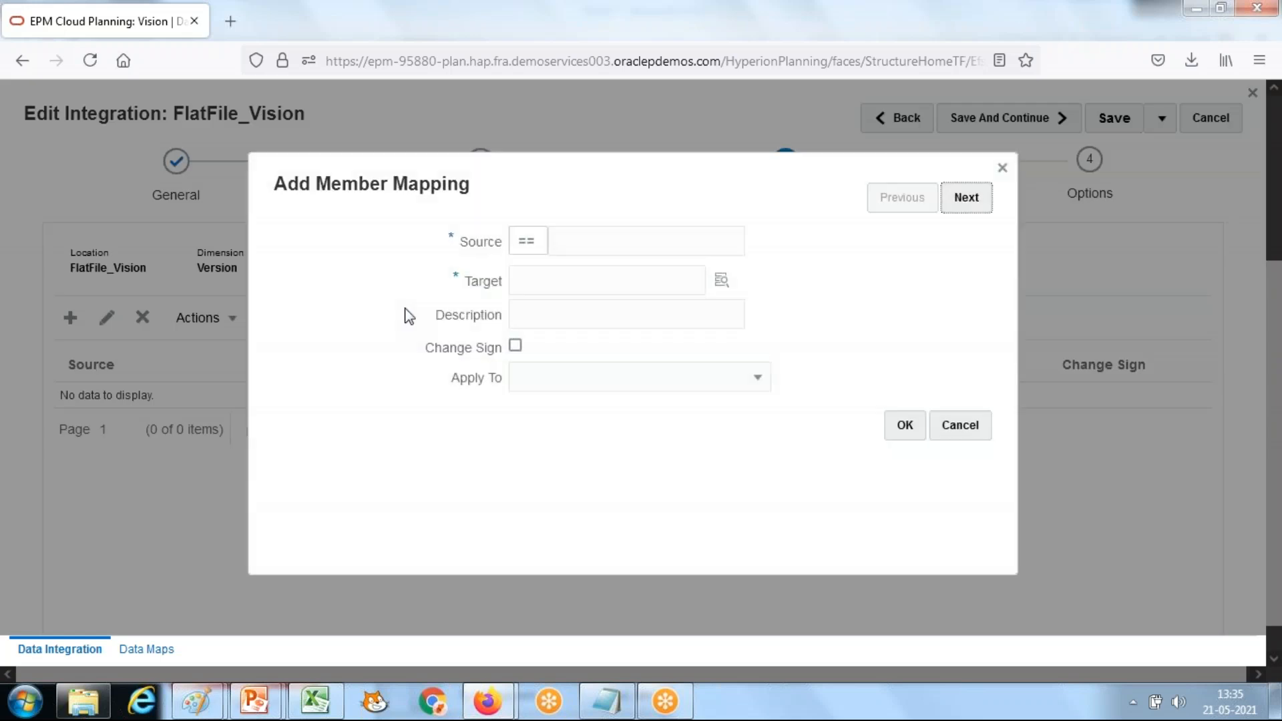
left_click(525, 243)
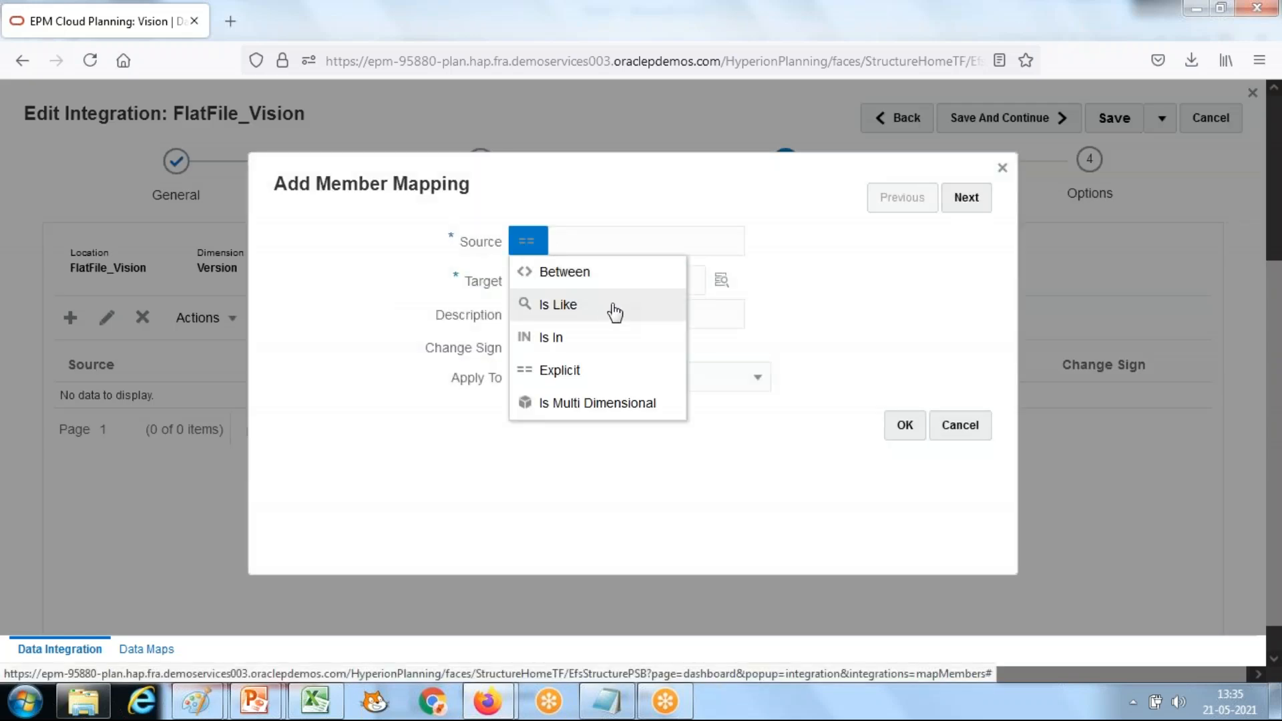
left_click(578, 368)
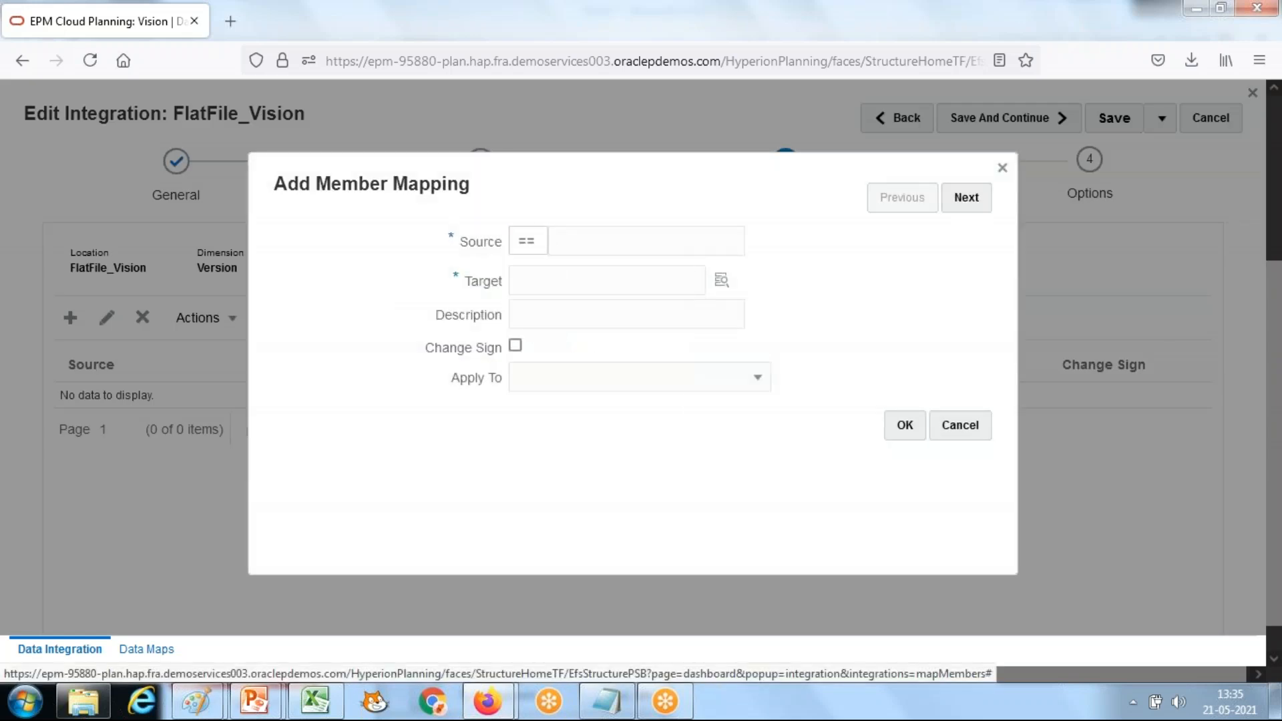
left_click(595, 237)
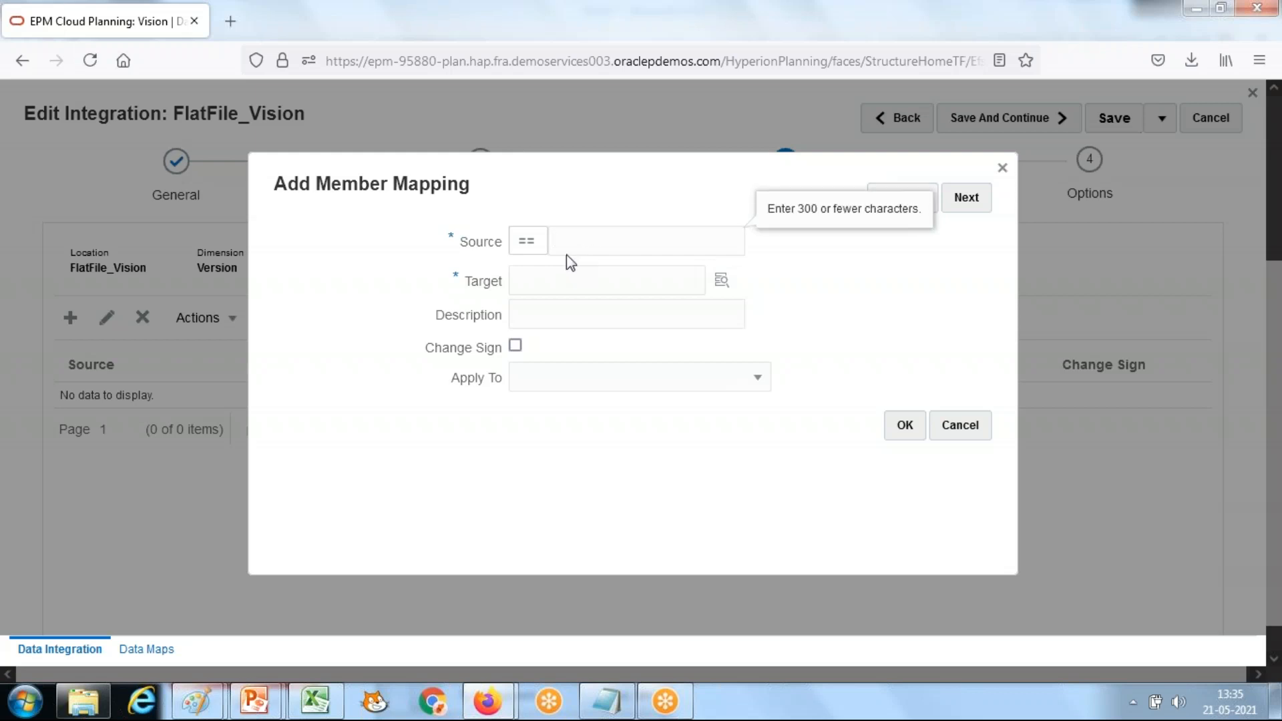
left_click(531, 239)
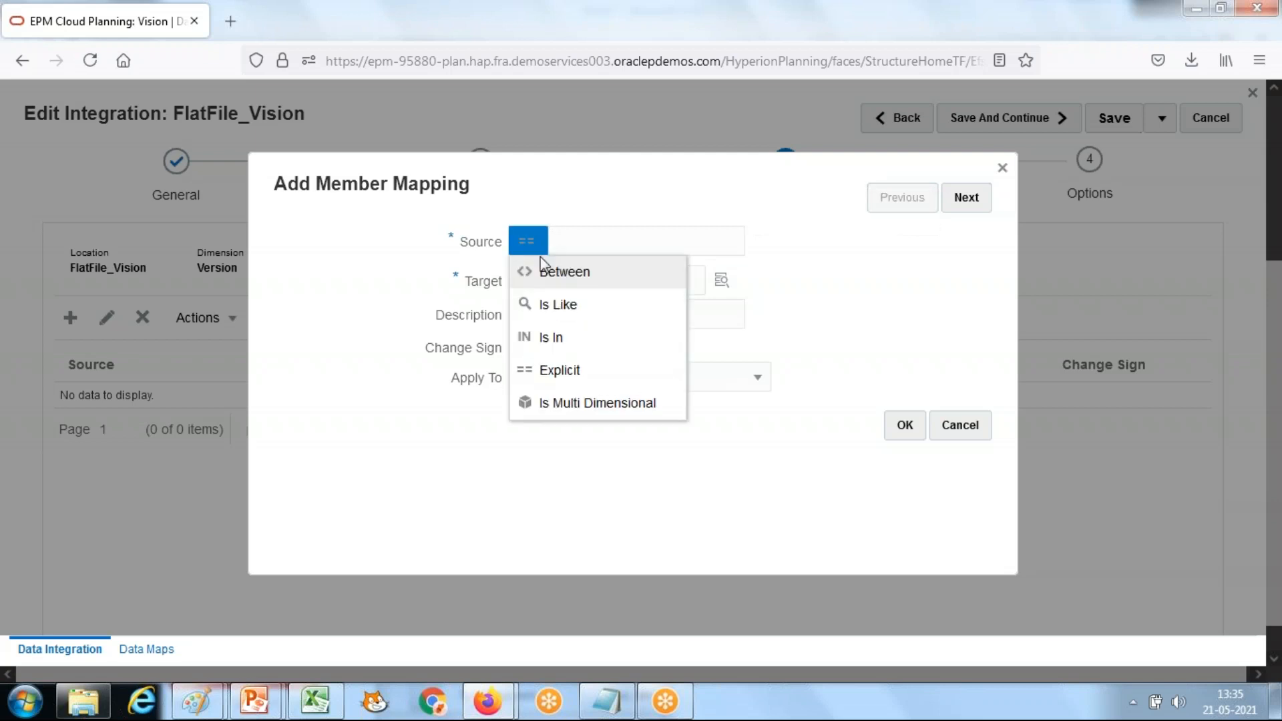
left_click(558, 308)
key("alt+Tab")
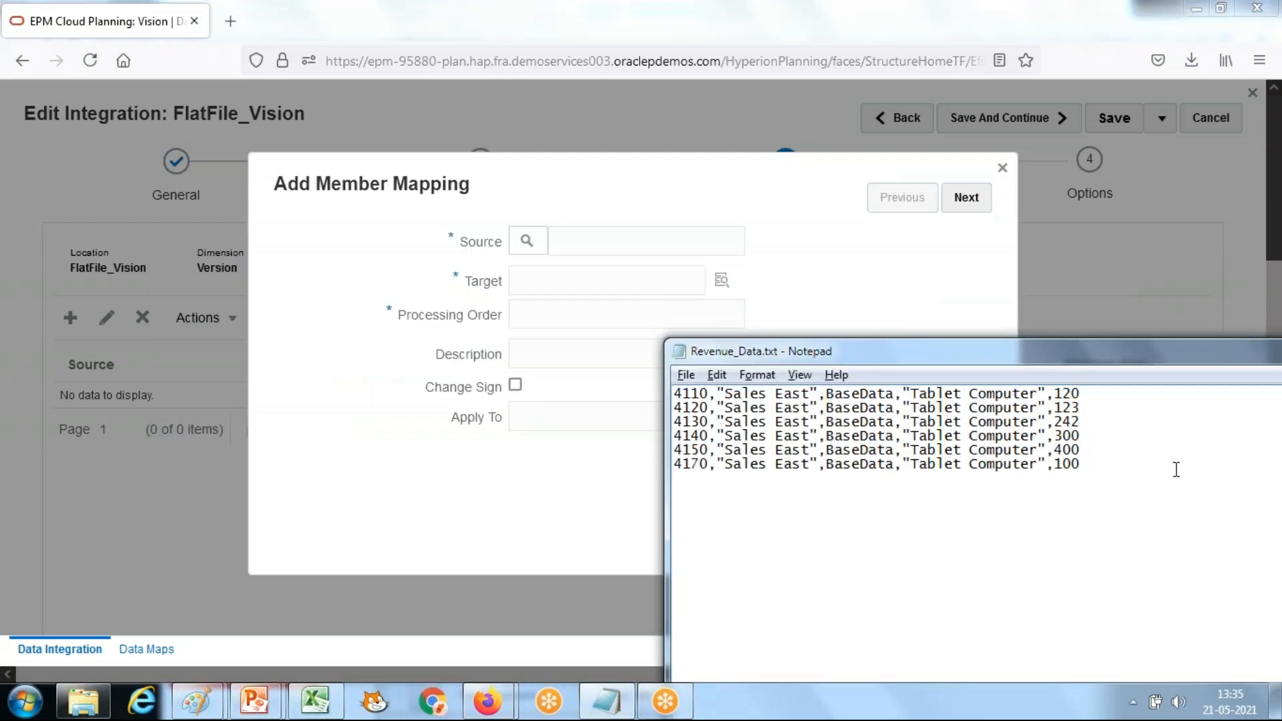
Enter * as the source and Current as the target of the Version member mapping
left_click(587, 244)
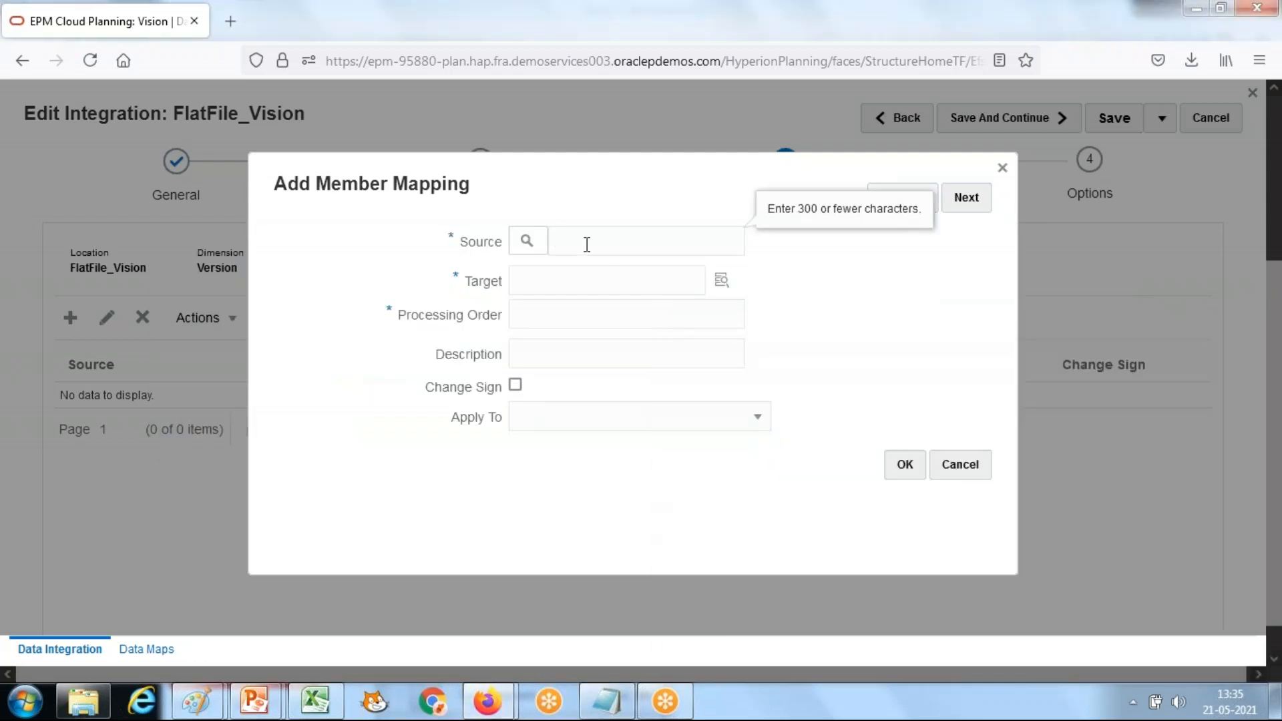
key("Tab")
type("Cur")
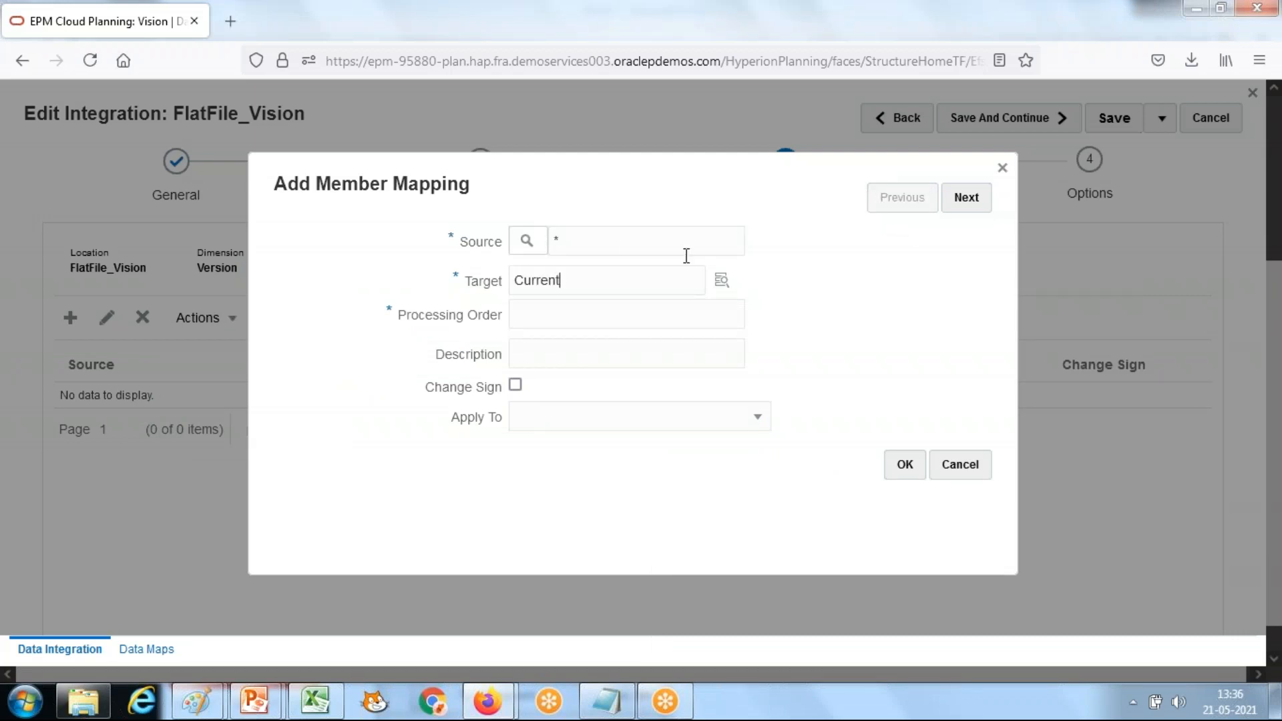
Check the Smart View POV in Excel, then set the Version mapping's target to Working and add it with processing order 6
left_click(315, 700)
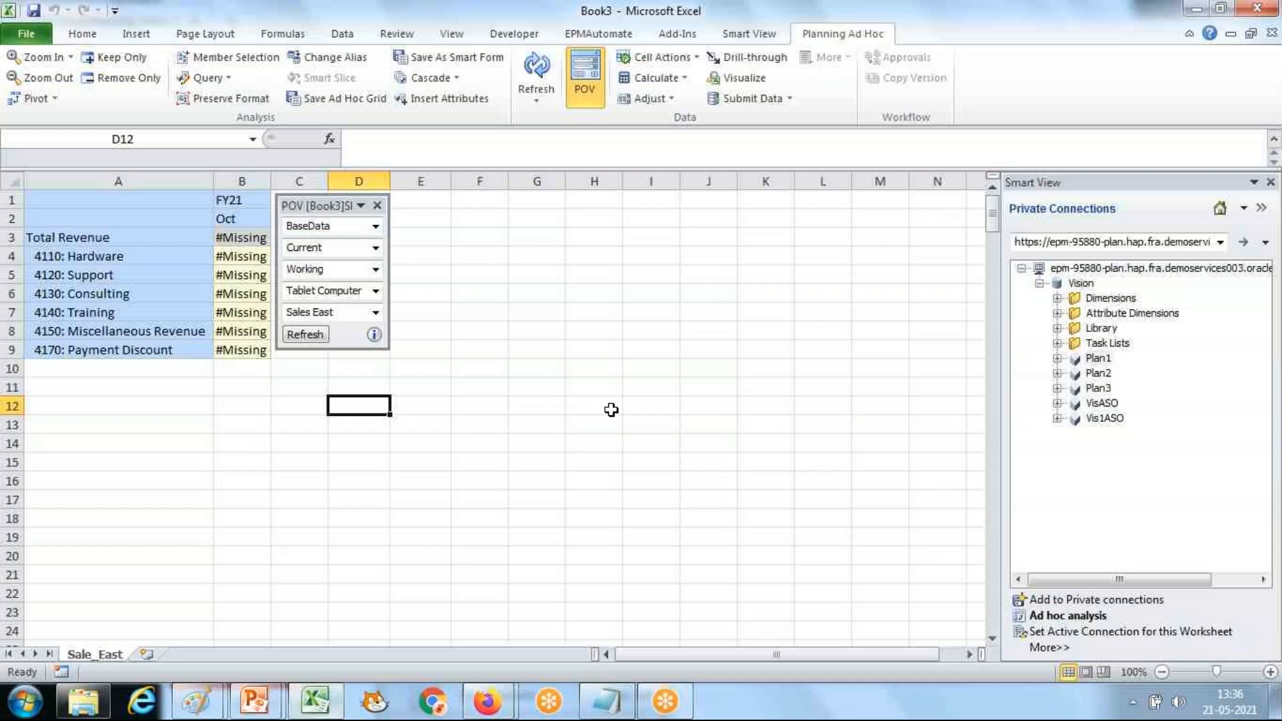
left_click(344, 247)
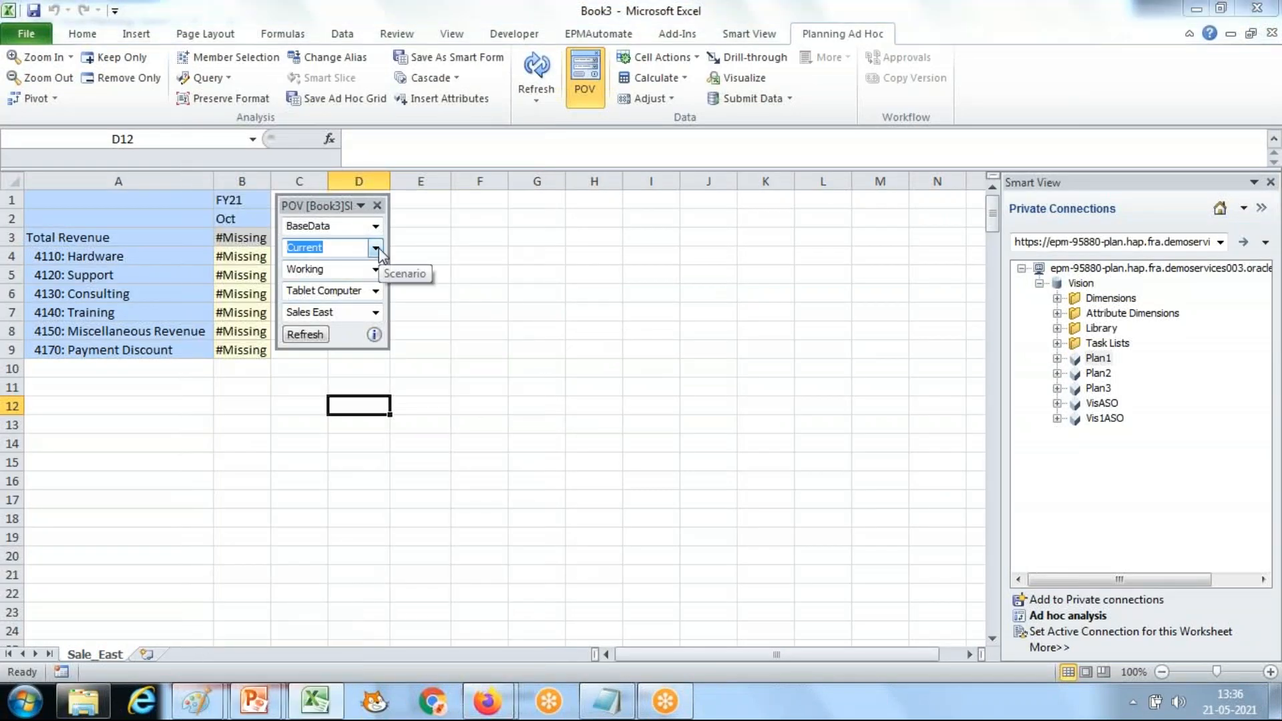
key("alt+Tab")
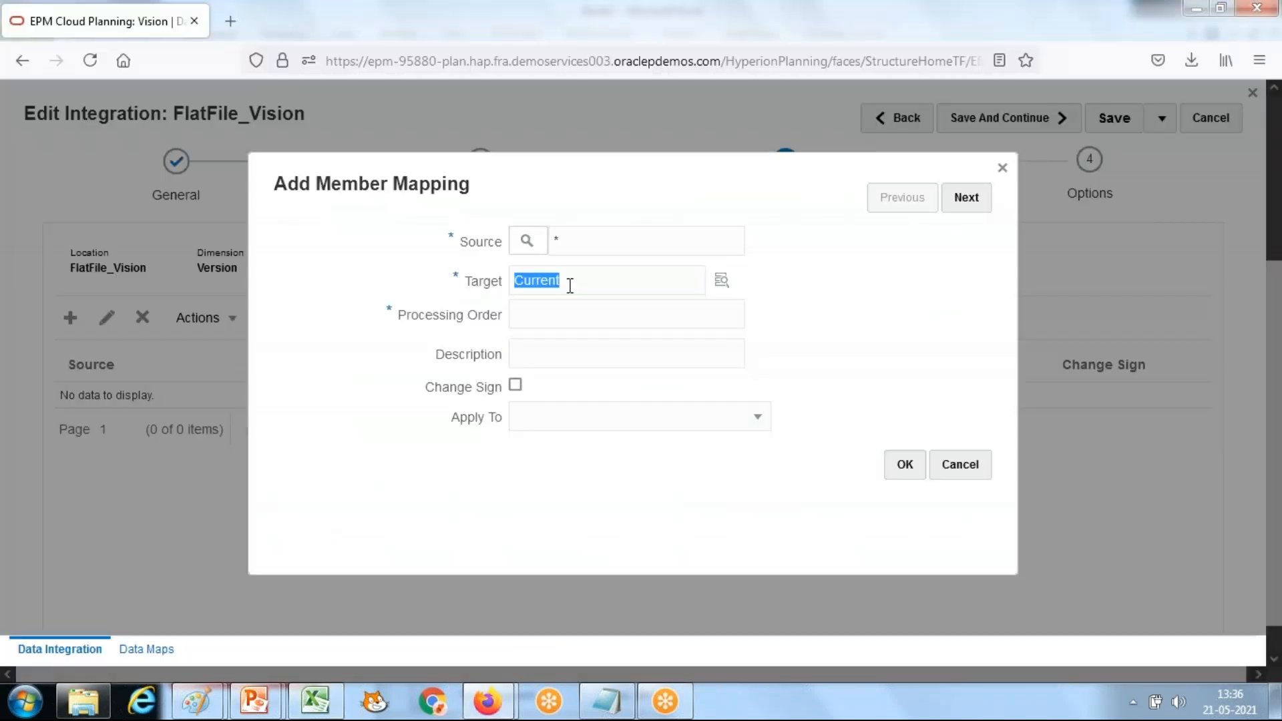
type("Working")
key("alt+Tab")
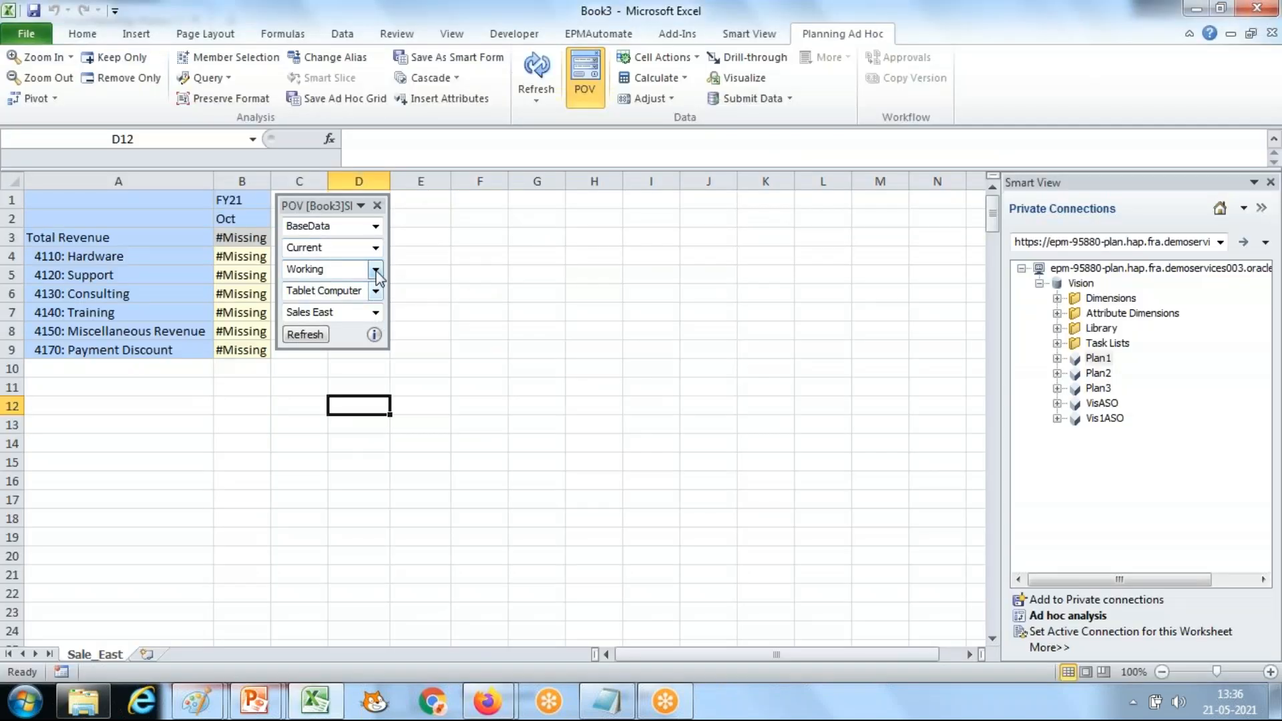
key("alt+Tab")
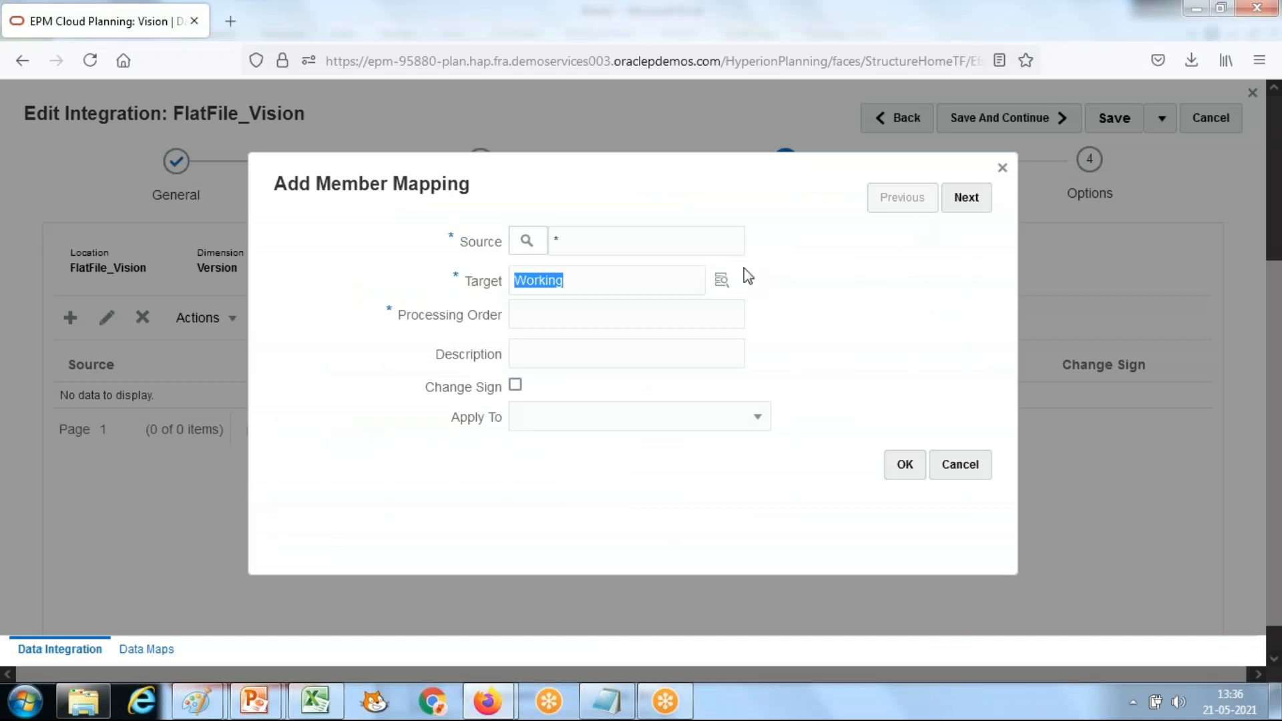
left_click(568, 312)
type("6")
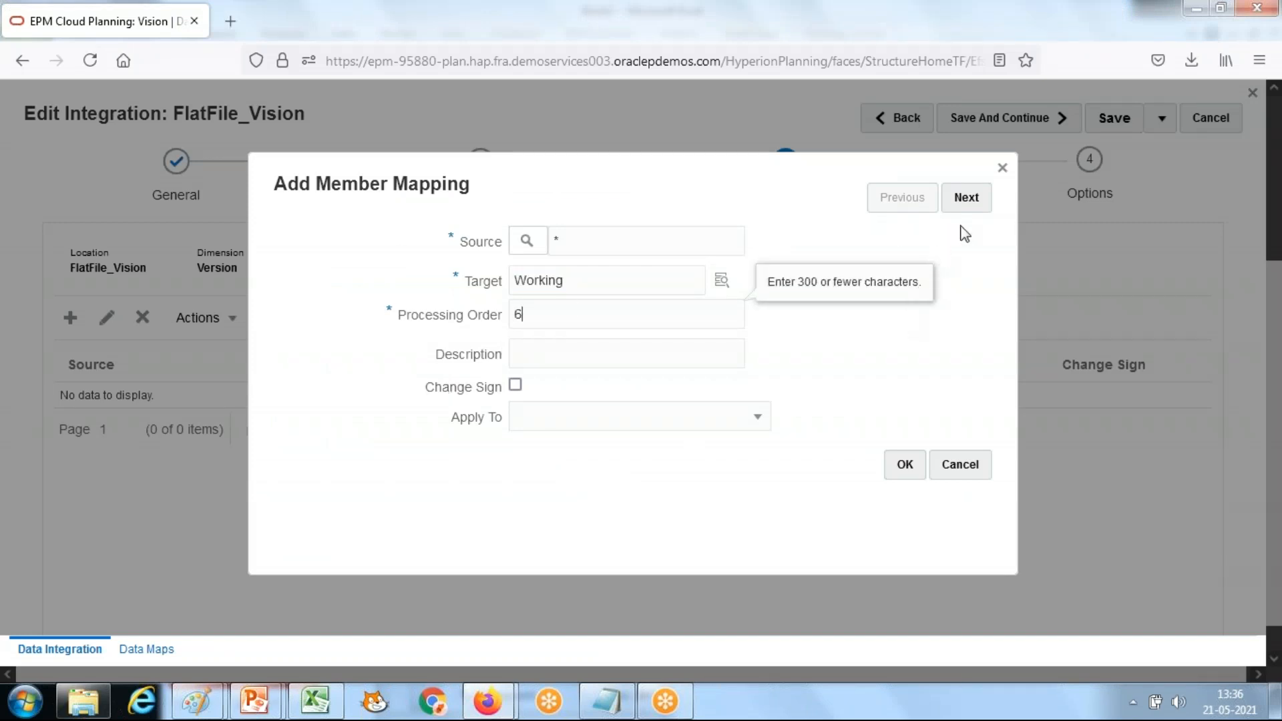
left_click(905, 465)
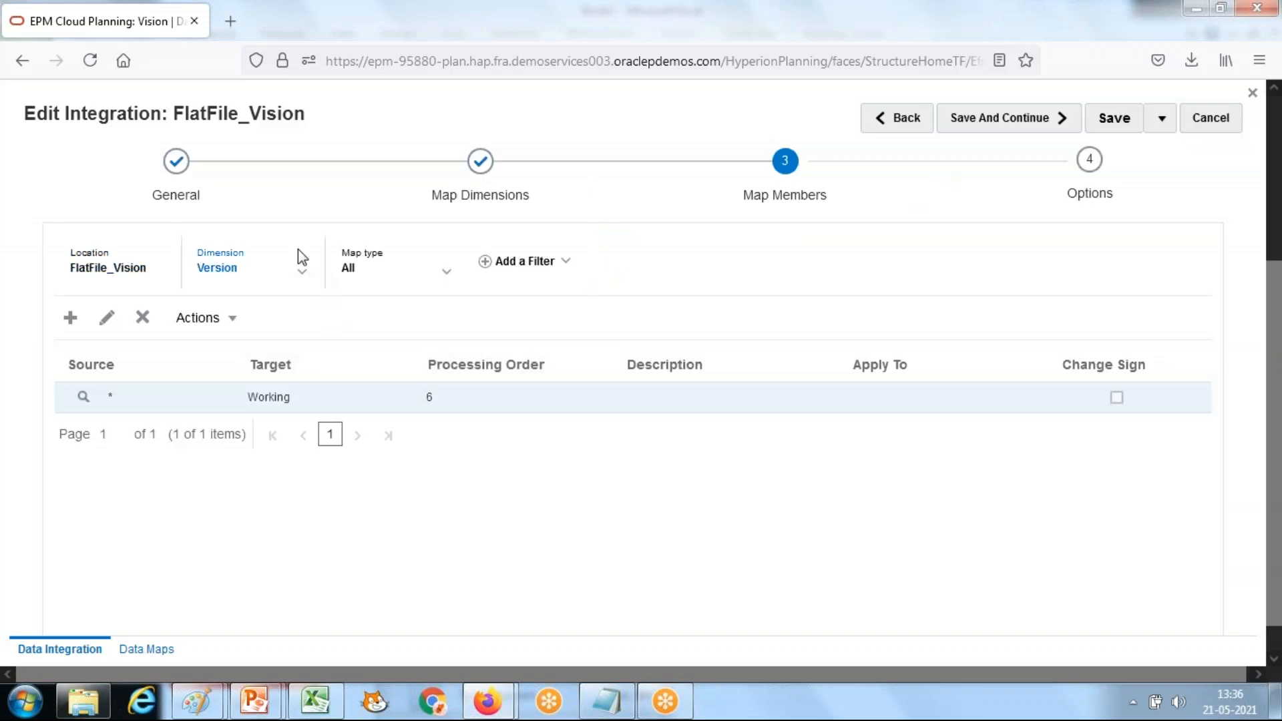
Save the member mappings and choose Revenue_Data.txt from the inbox/Vision folder as the file in the integration options
left_click(1023, 123)
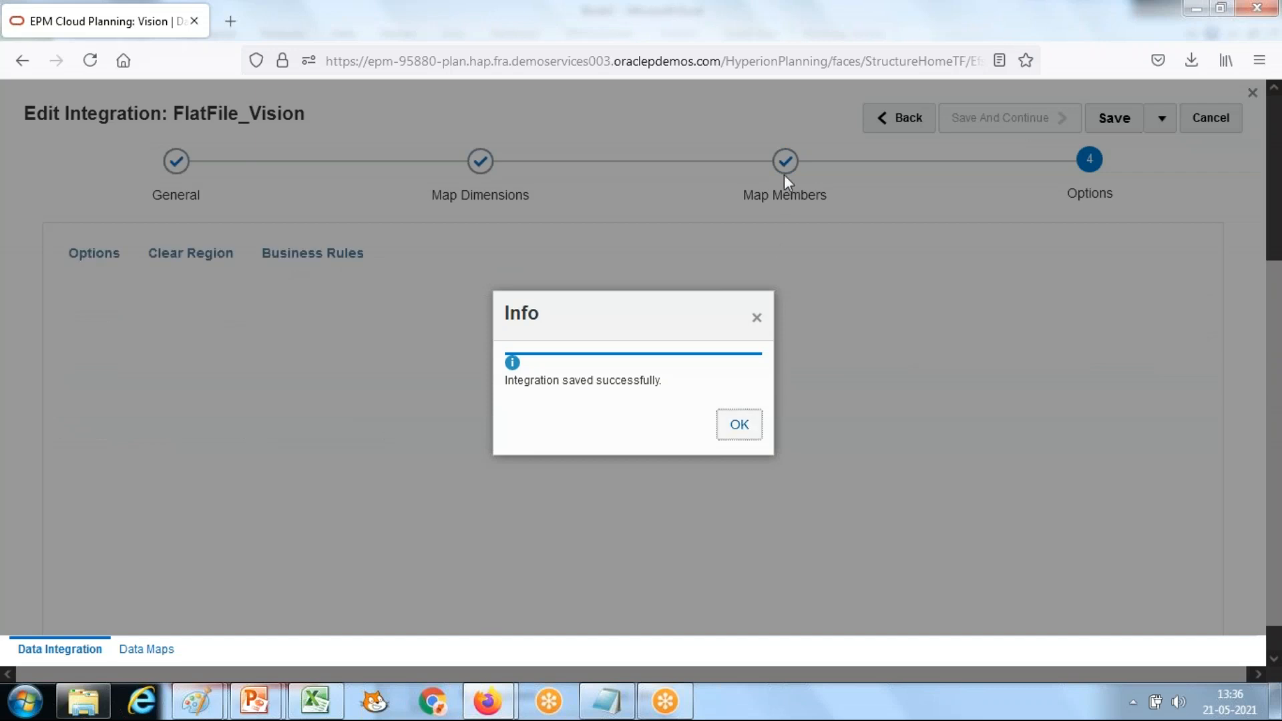
key("Return")
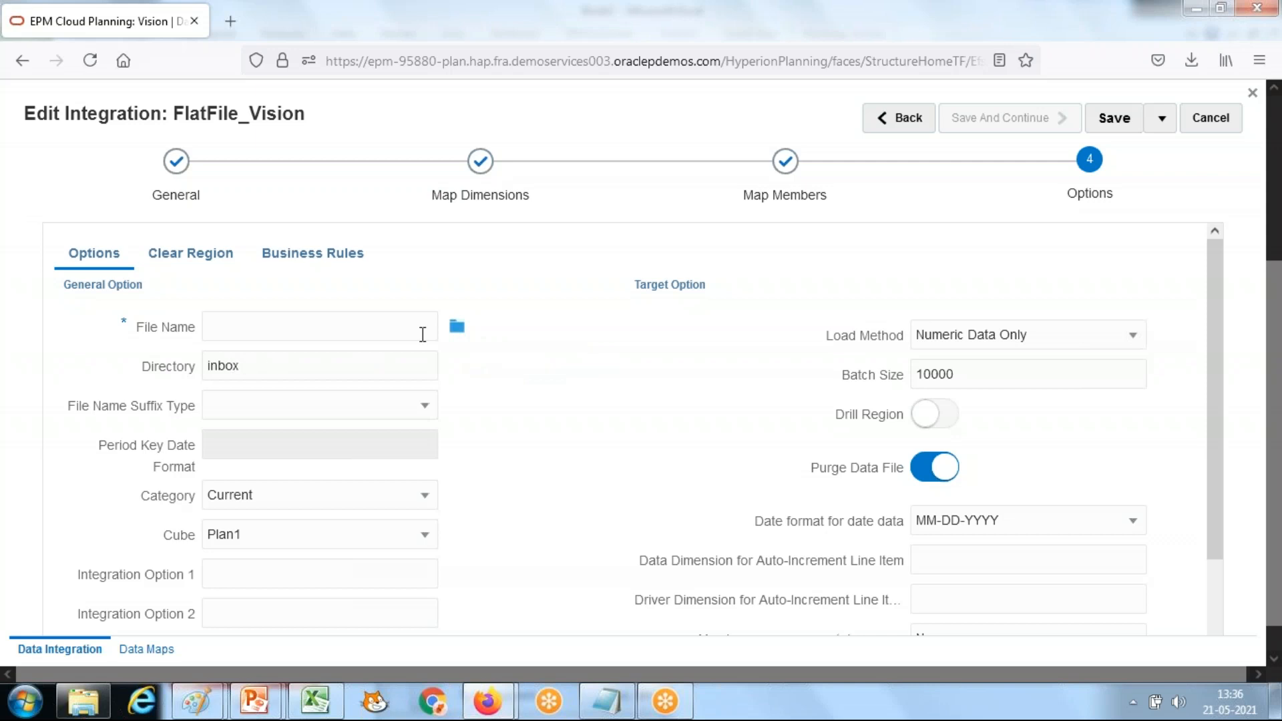
left_click(456, 326)
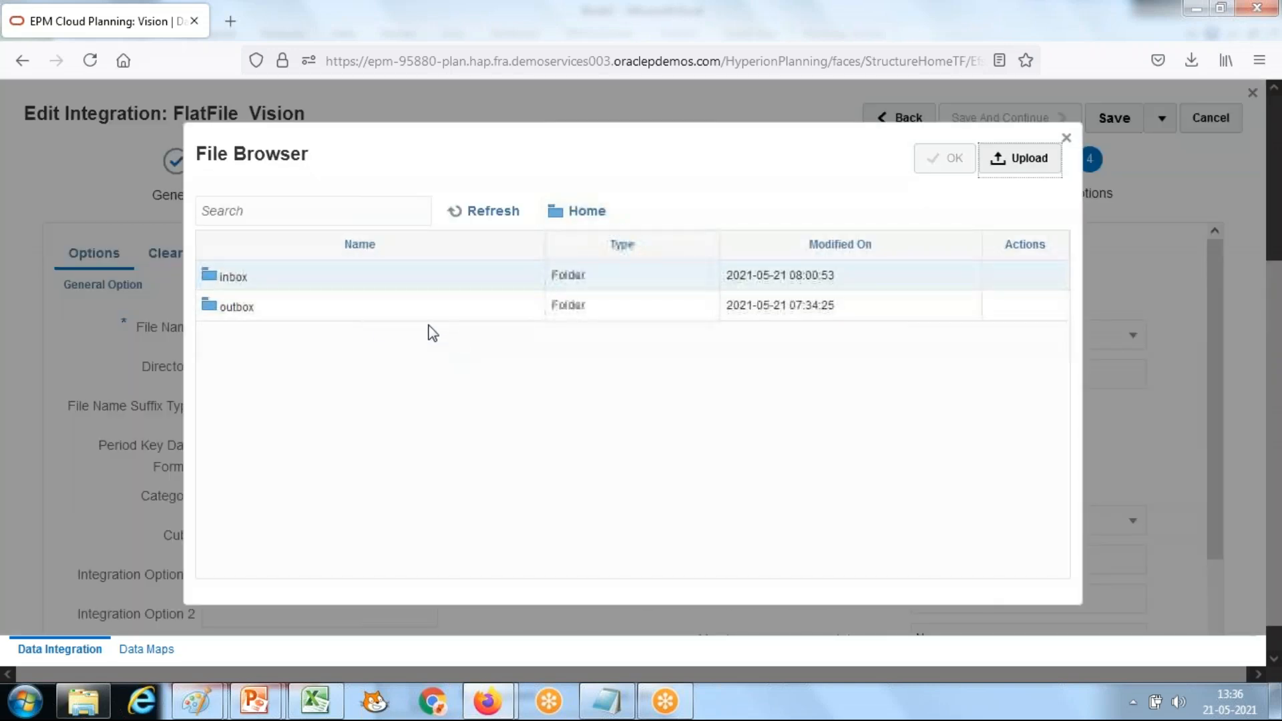
double_click(232, 276)
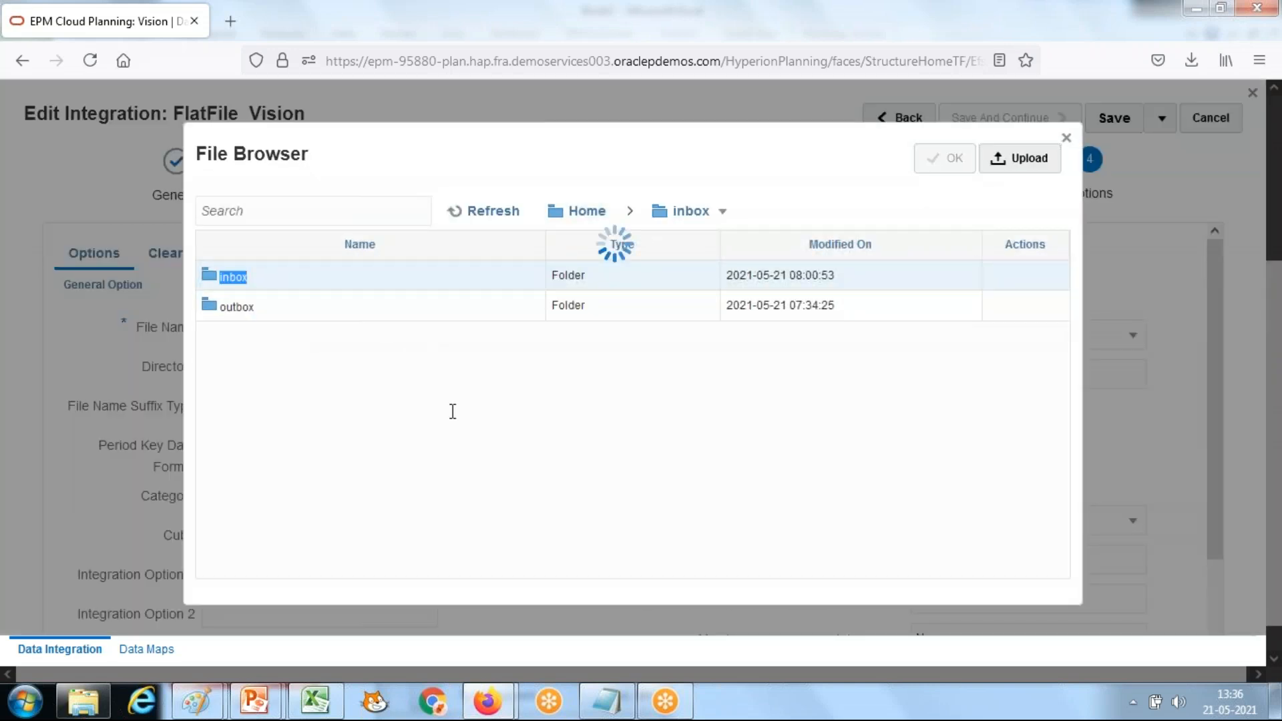
scroll(348, 546, "down", 3)
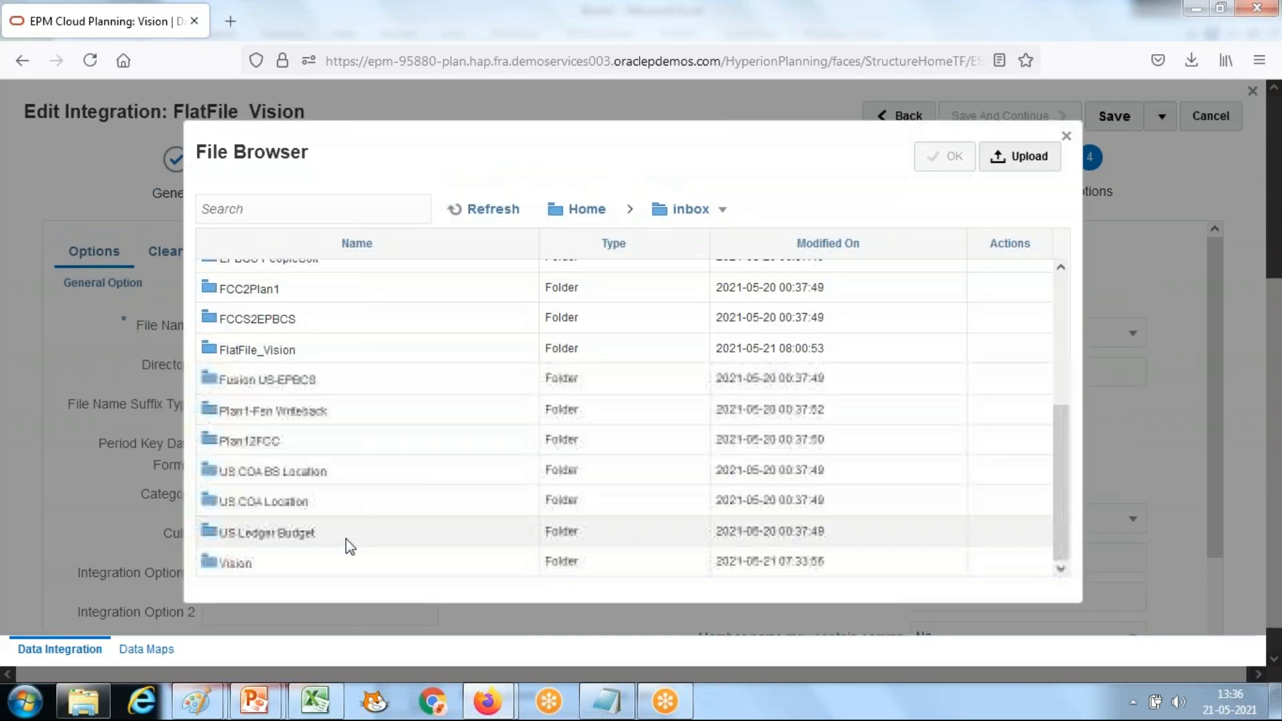
double_click(314, 562)
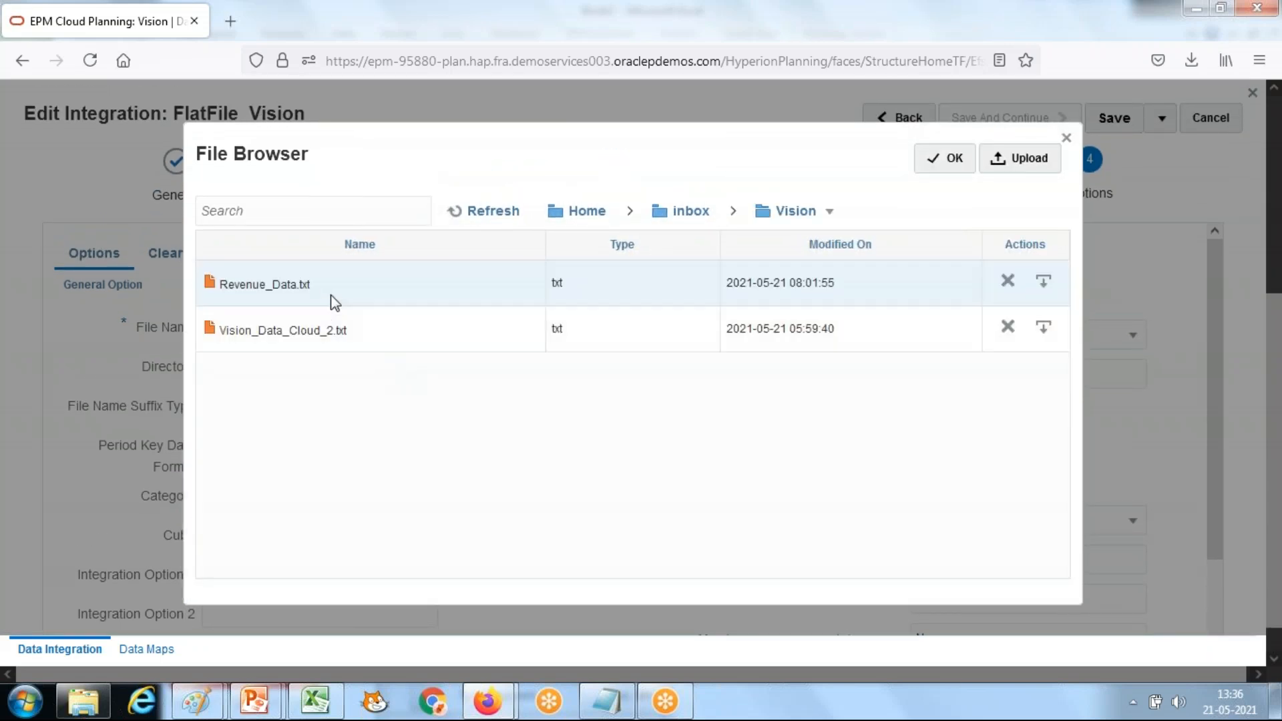
left_click(941, 172)
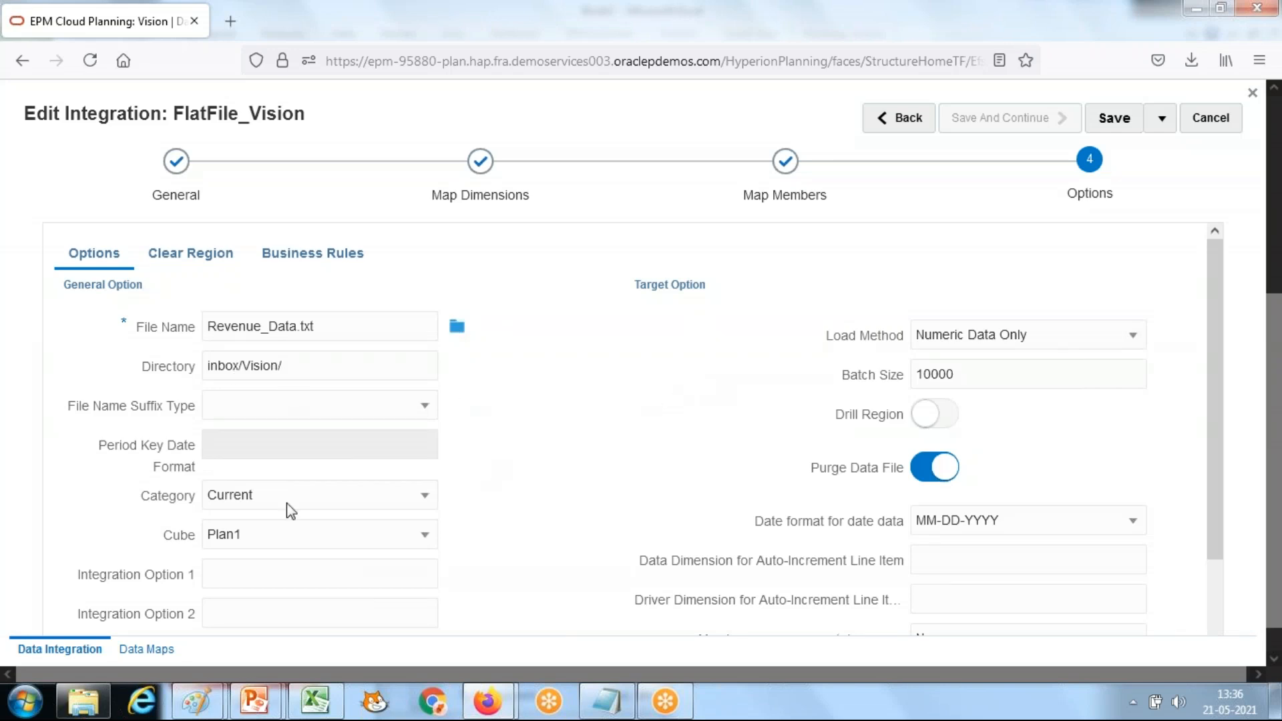
Select Current as the category in the integration options, then save and close the FlatFile_Vision integration
left_click(332, 506)
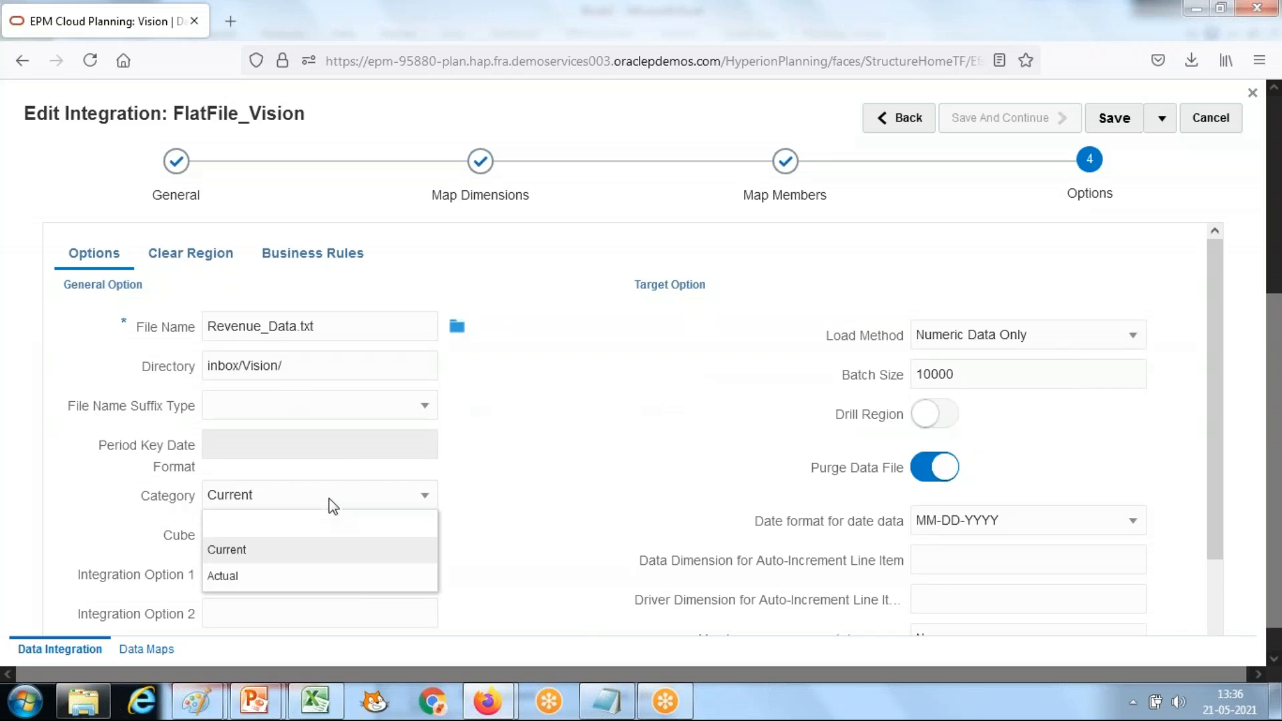
left_click(284, 556)
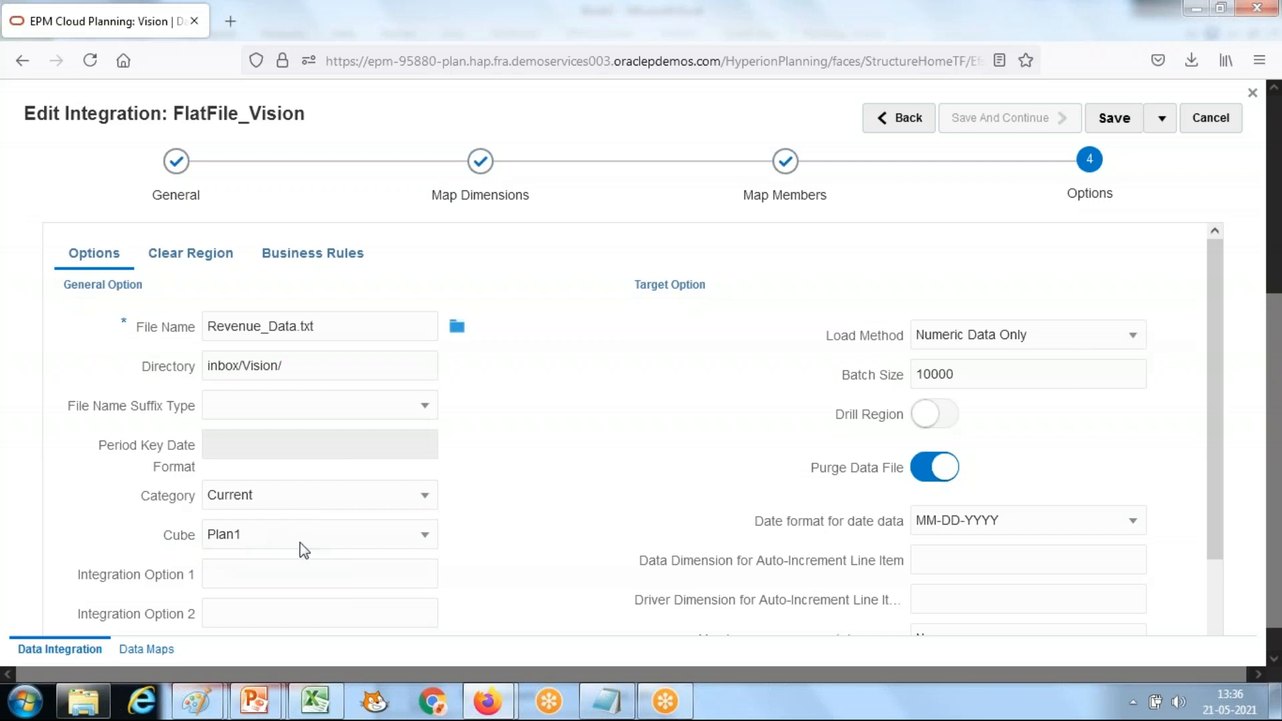
scroll(660, 496, "down", 1)
scroll(661, 495, "down", 1)
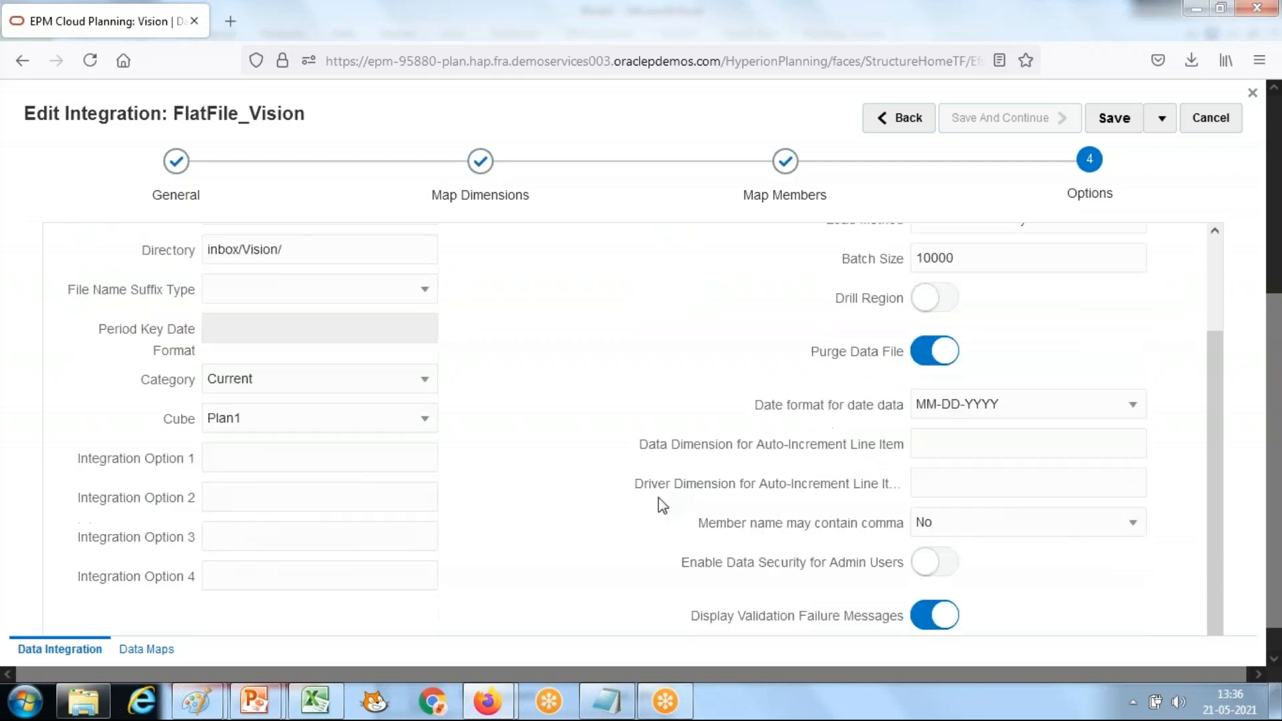
left_click(1110, 127)
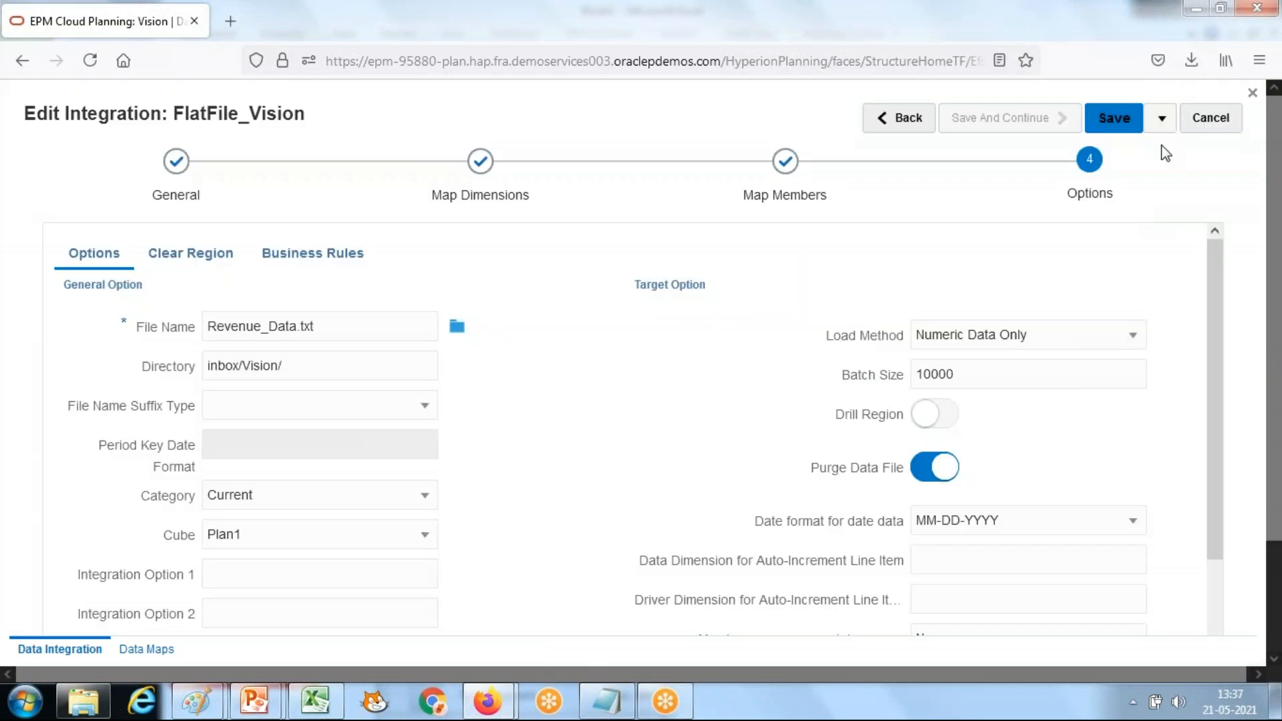
left_click(1161, 118)
left_click(1098, 147)
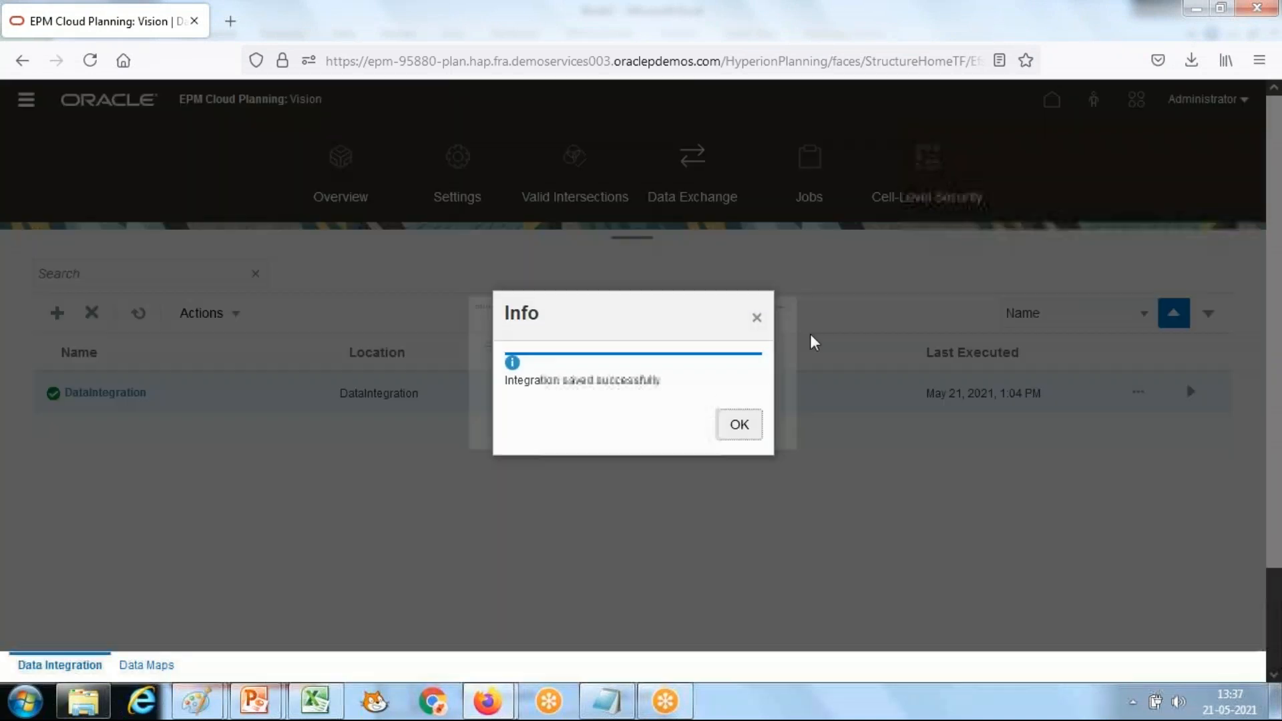
left_click(739, 424)
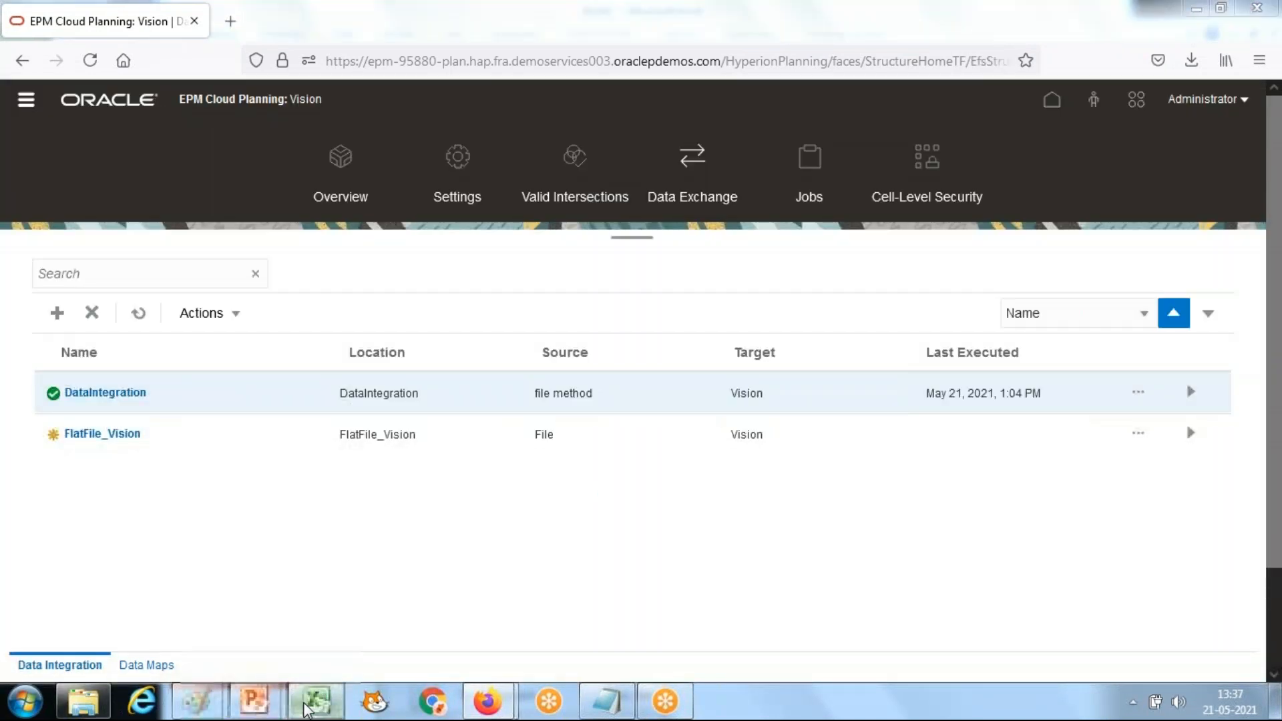
Switch to Excel and refresh the Total Revenue ad hoc grid for Oct FY21 to check its data before the load
left_click(306, 707)
left_click_drag(77, 202, 217, 344)
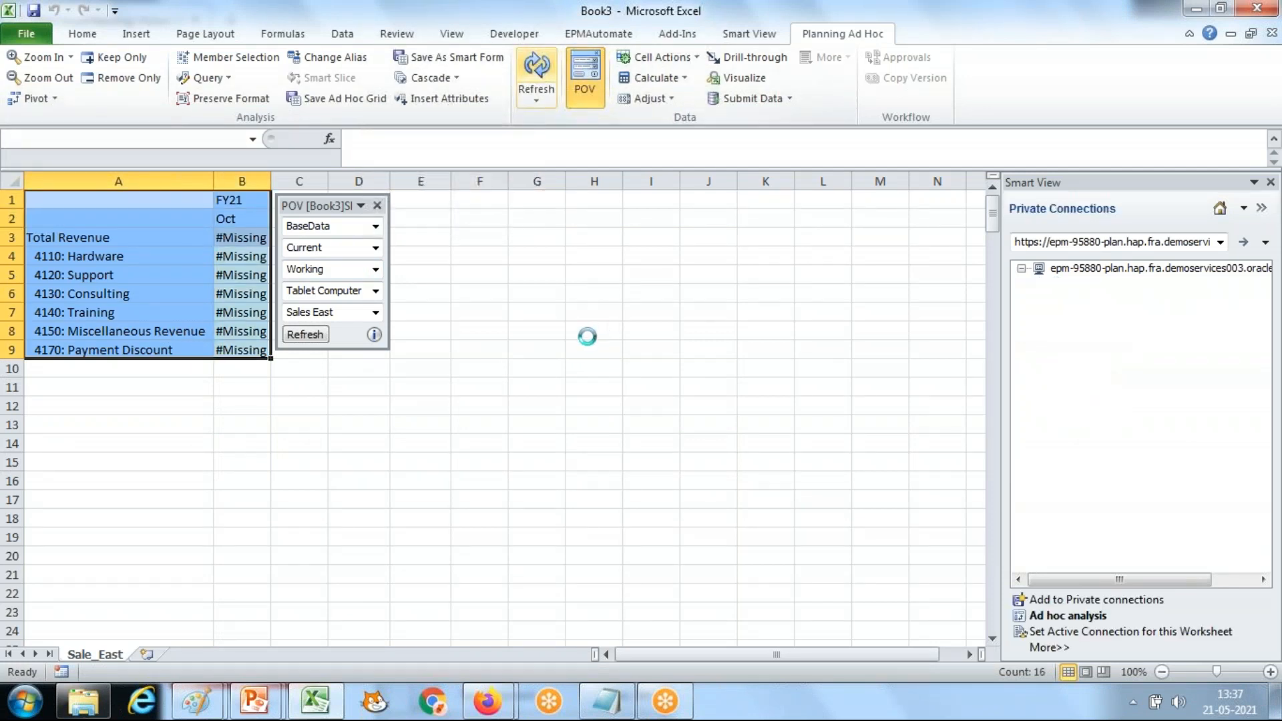
key("alt+Tab")
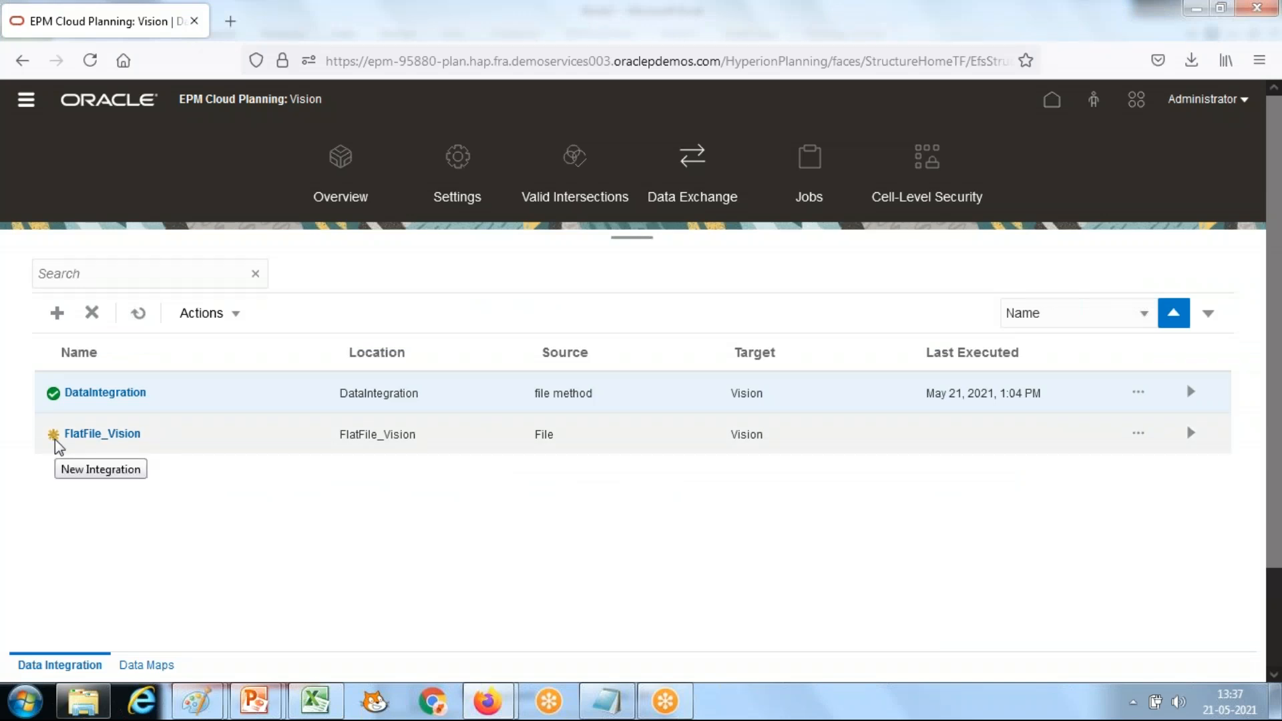
Run the FlatFile_Vision integration with import mode Replace, export mode Merge, Oct-21 as start and end period, and file Revenue_Data.txt
left_click(1192, 434)
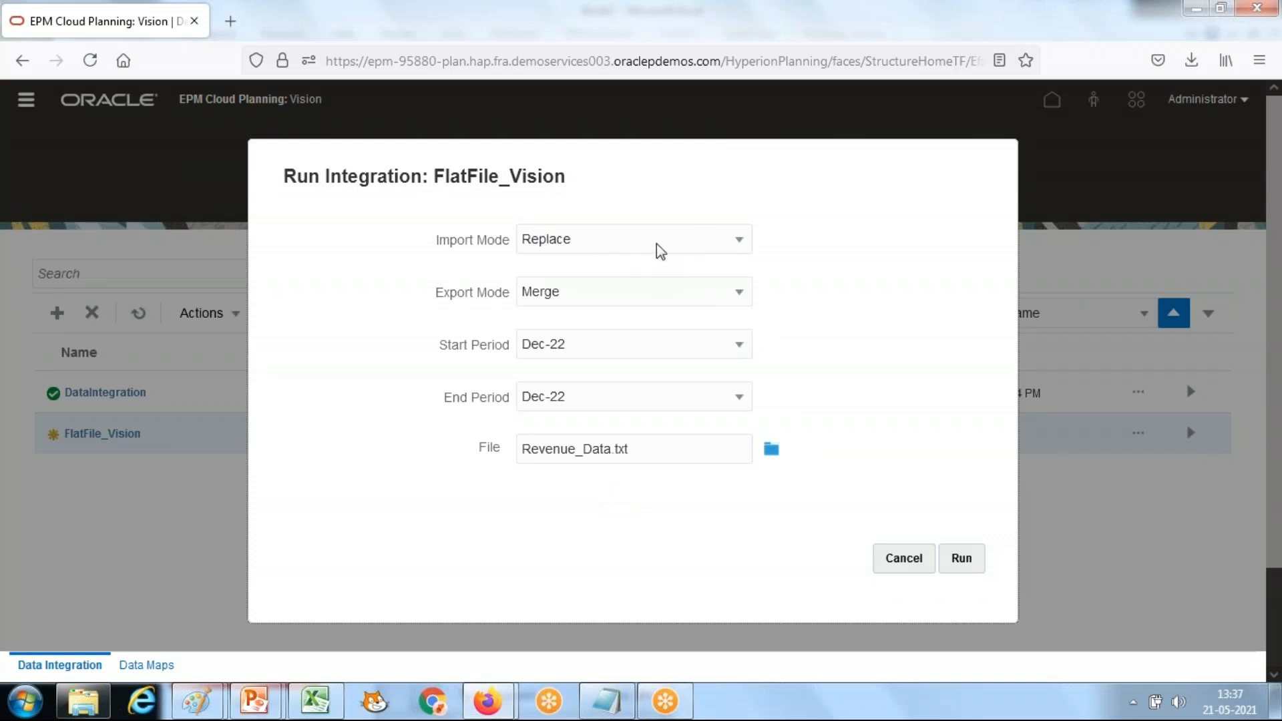
left_click(604, 352)
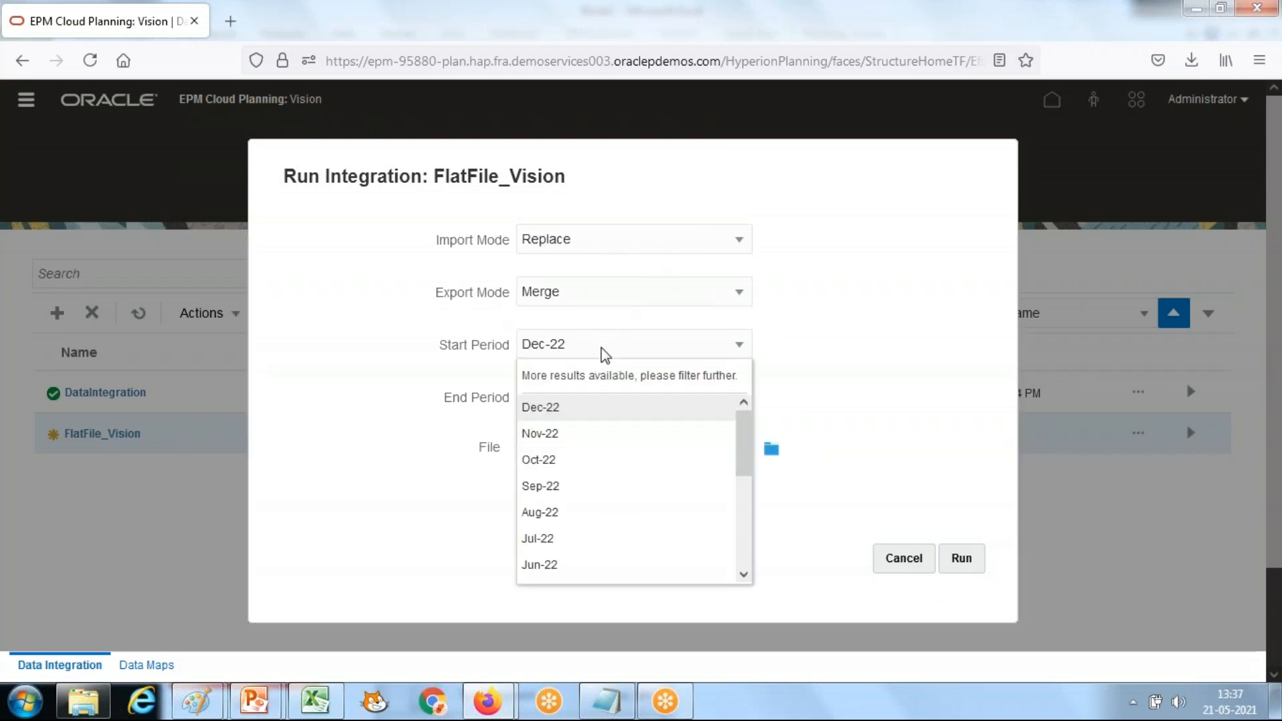
left_click_drag(751, 441, 747, 548)
left_click(601, 573)
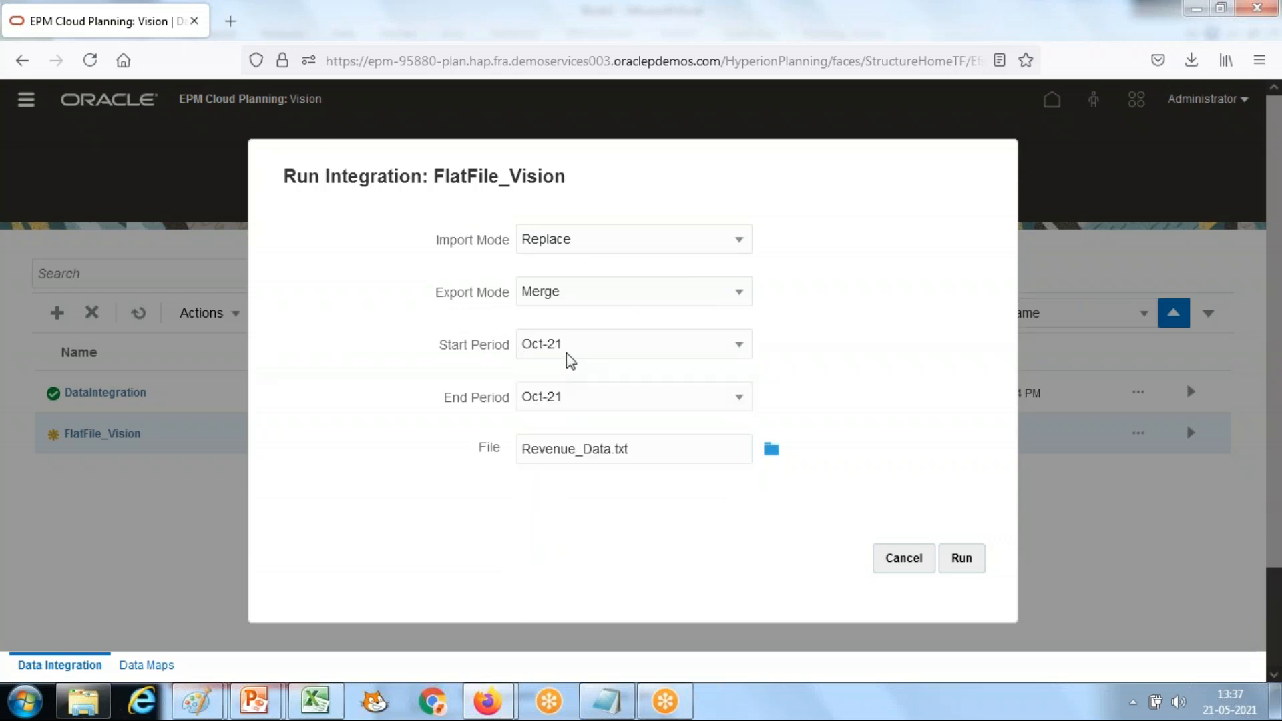
left_click(959, 560)
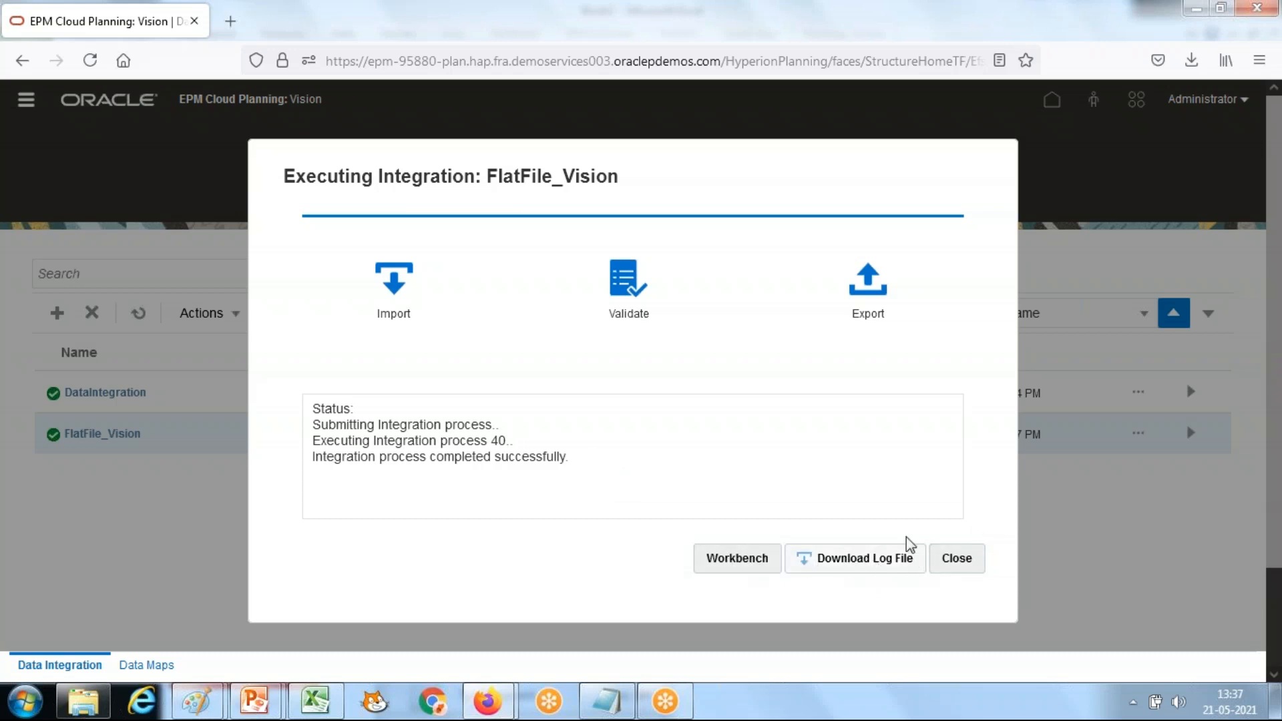
Switch to Excel and refresh the Total Revenue ad hoc grid for Oct FY21 to retrieve the loaded data
left_click(315, 700)
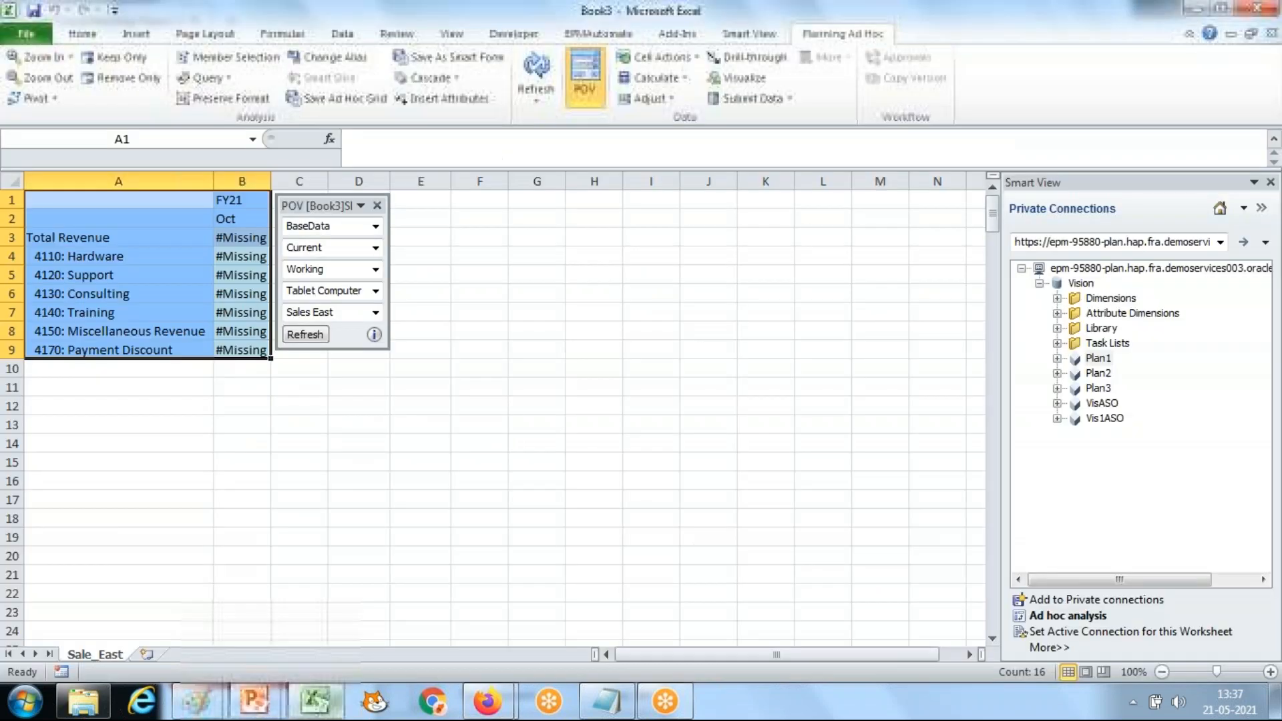
left_click(479, 274)
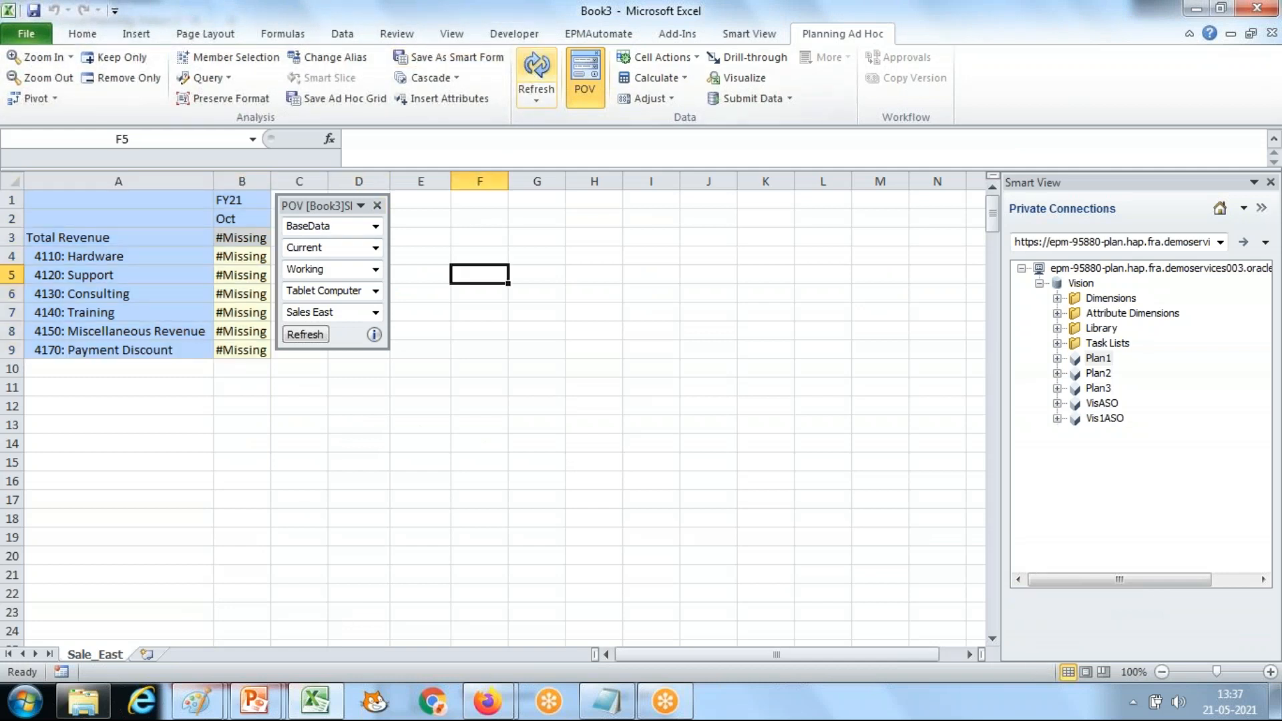
left_click(536, 77)
Place the Revenue_Data.txt Notepad window beside the Excel grid and compare its source rows with the loaded revenue accounts
left_click(606, 701)
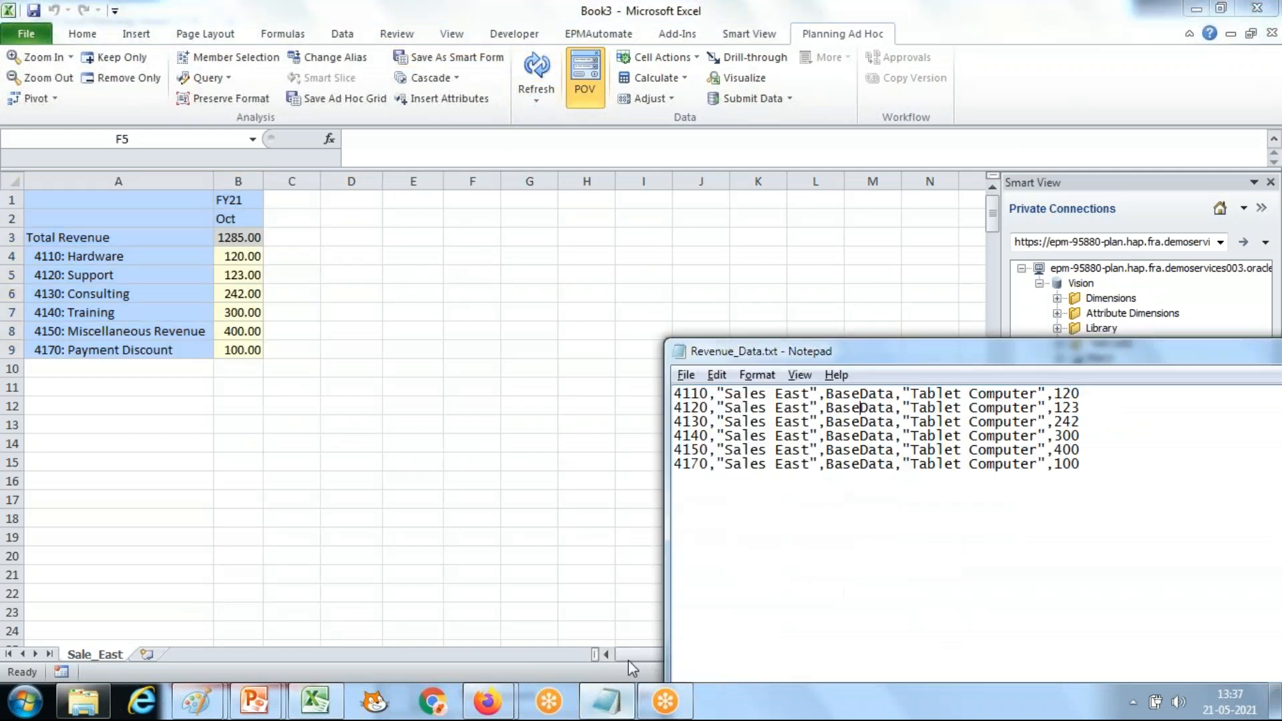
left_click_drag(798, 351, 434, 183)
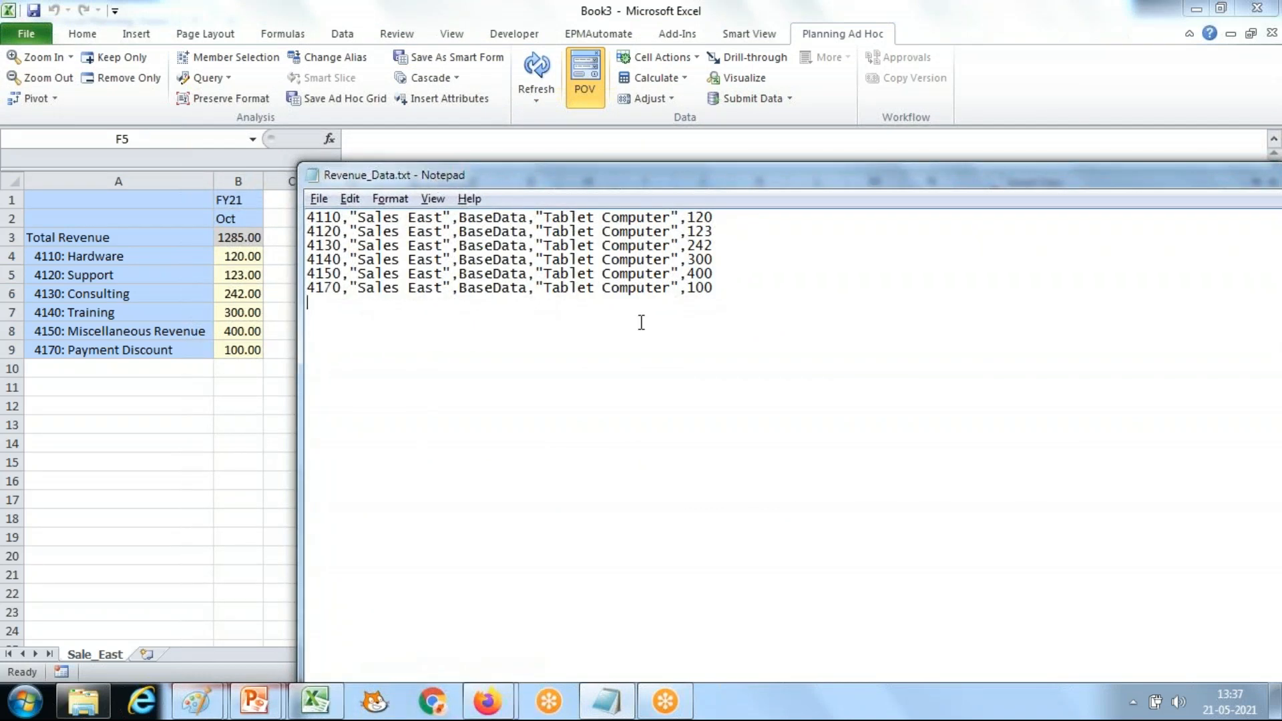
left_click_drag(427, 181, 409, 236)
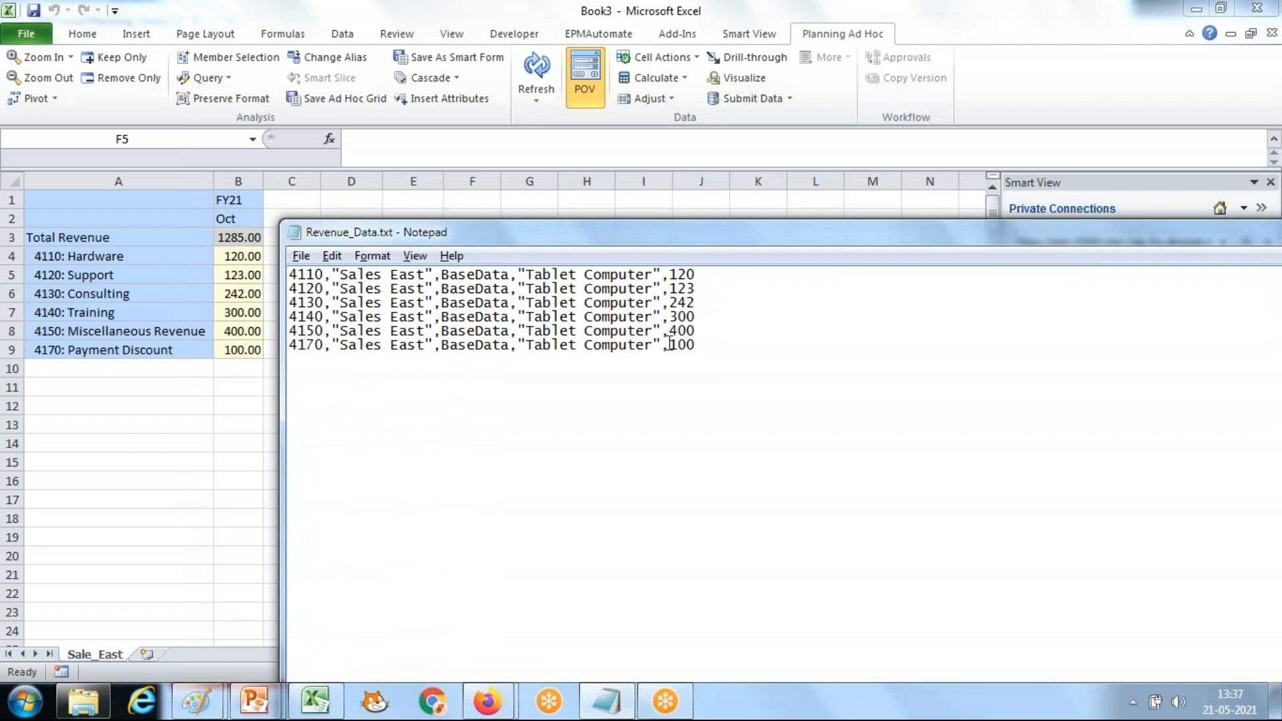
left_click_drag(571, 329, 283, 264)
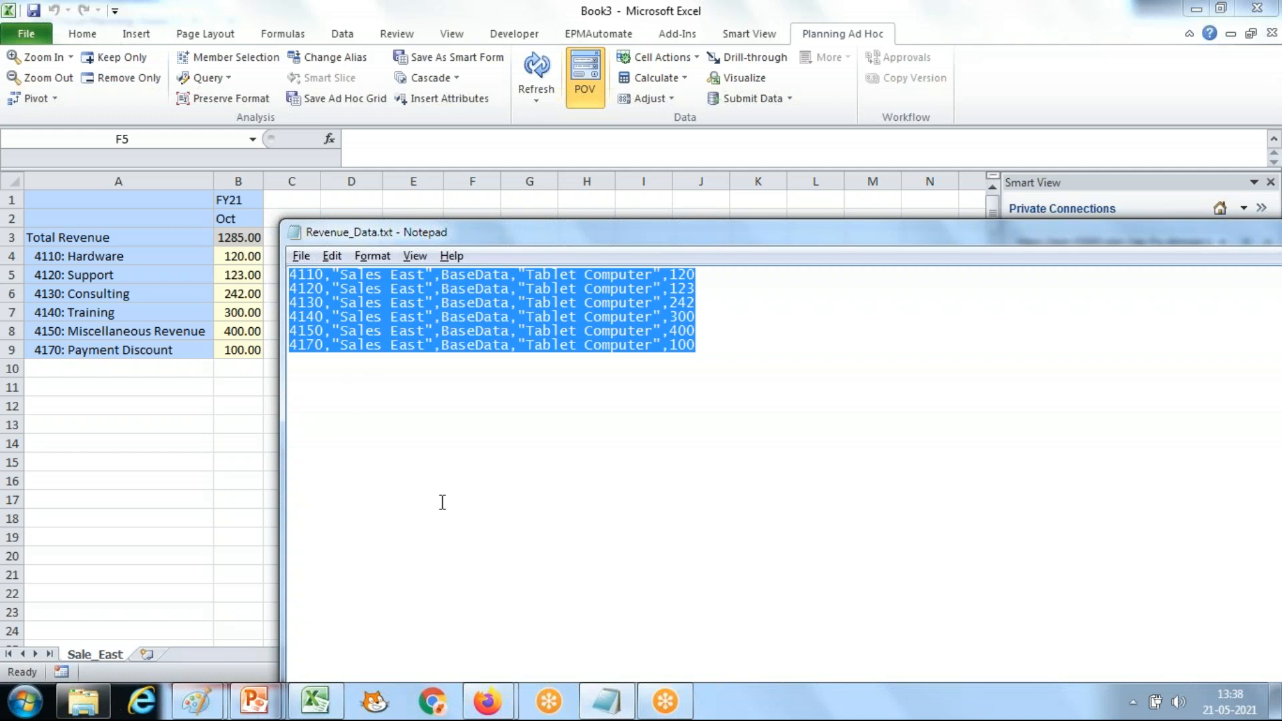
Switch to the EPM Cloud Planning window in Firefox and review the FlatFile_Vision workbench's source and target columns through to the amounts
mouse_move(502, 711)
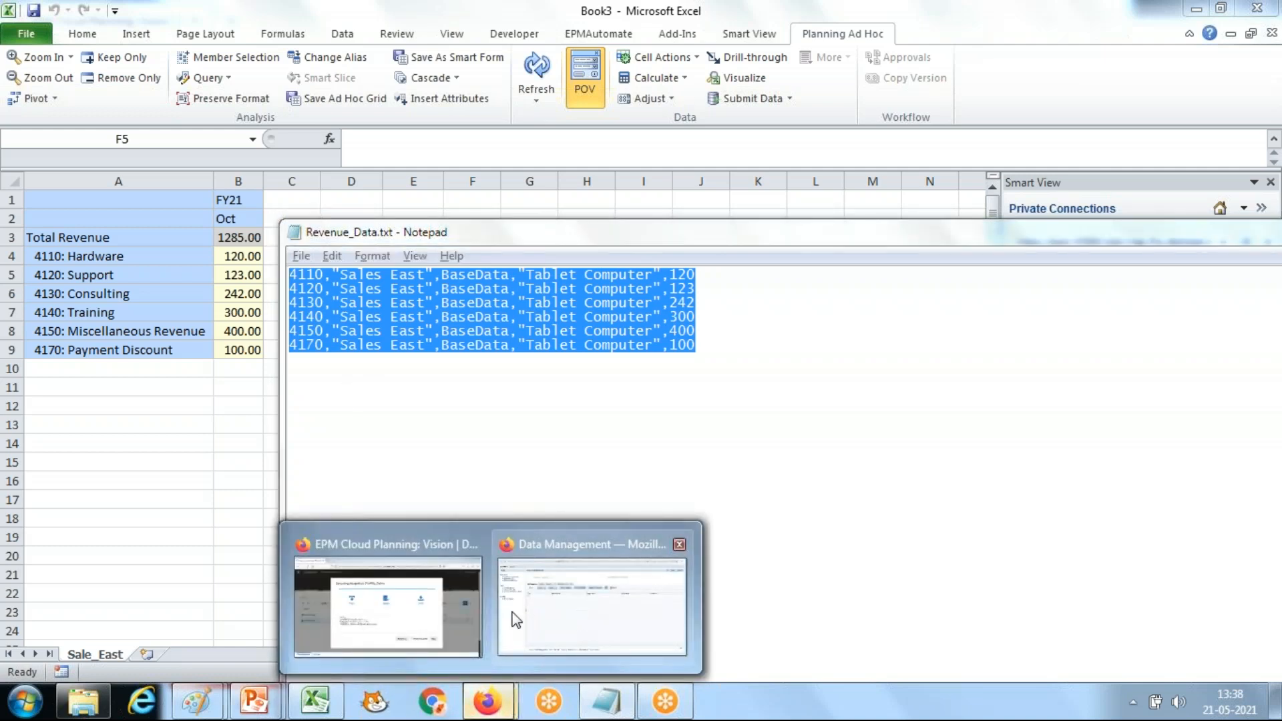
left_click(420, 610)
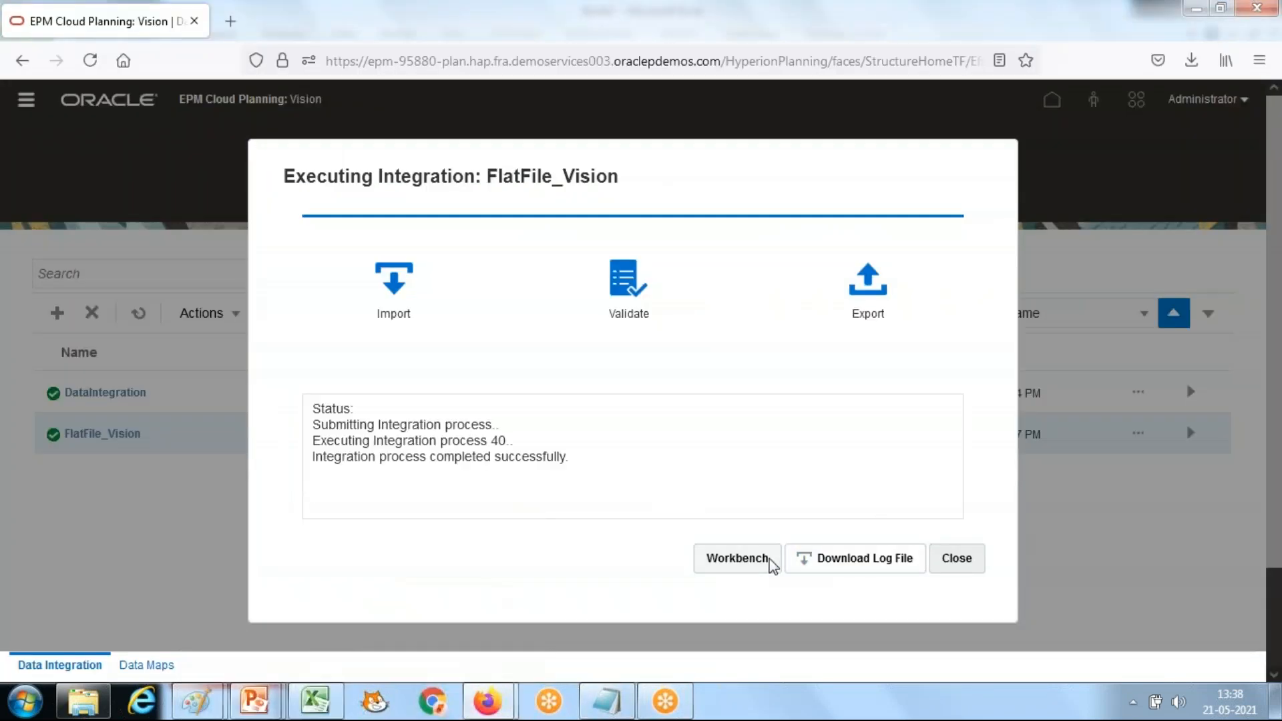
left_click(730, 564)
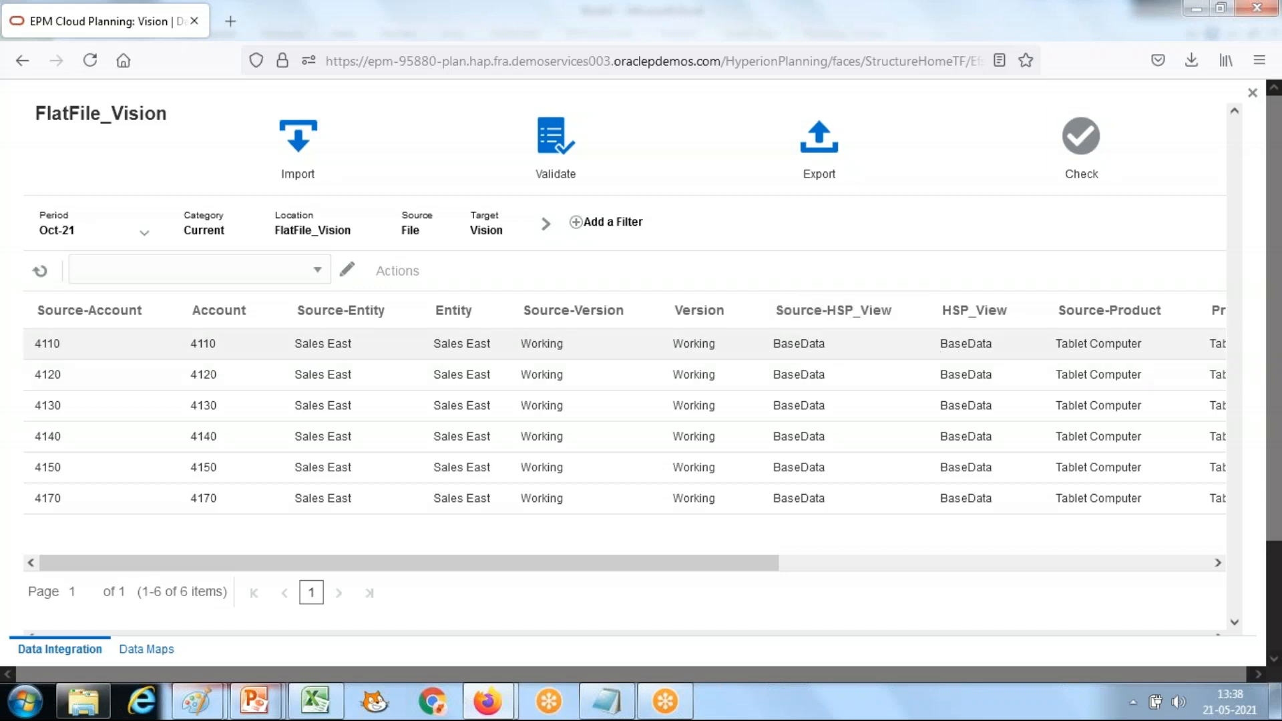
left_click_drag(677, 566, 1025, 573)
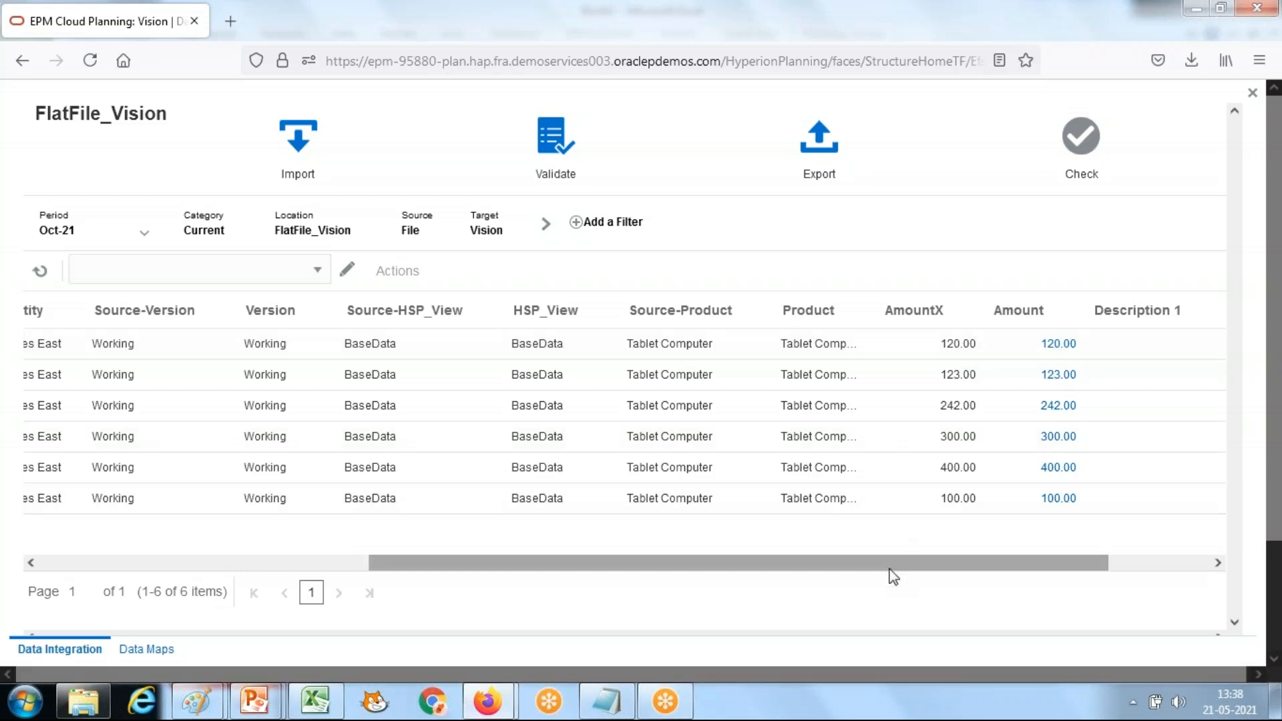
left_click_drag(821, 566, 488, 568)
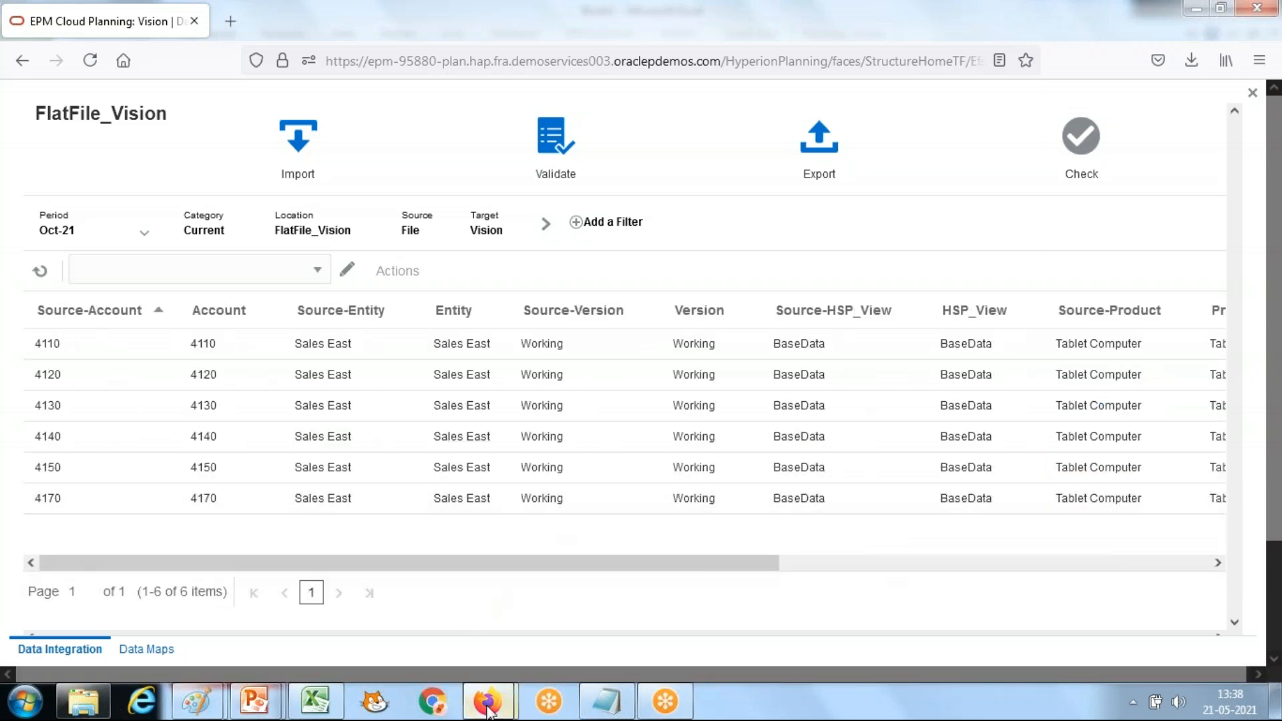
Look at the Data Management window, then return to the integrations list and check FlatFile_Vision's execution status
mouse_move(487, 701)
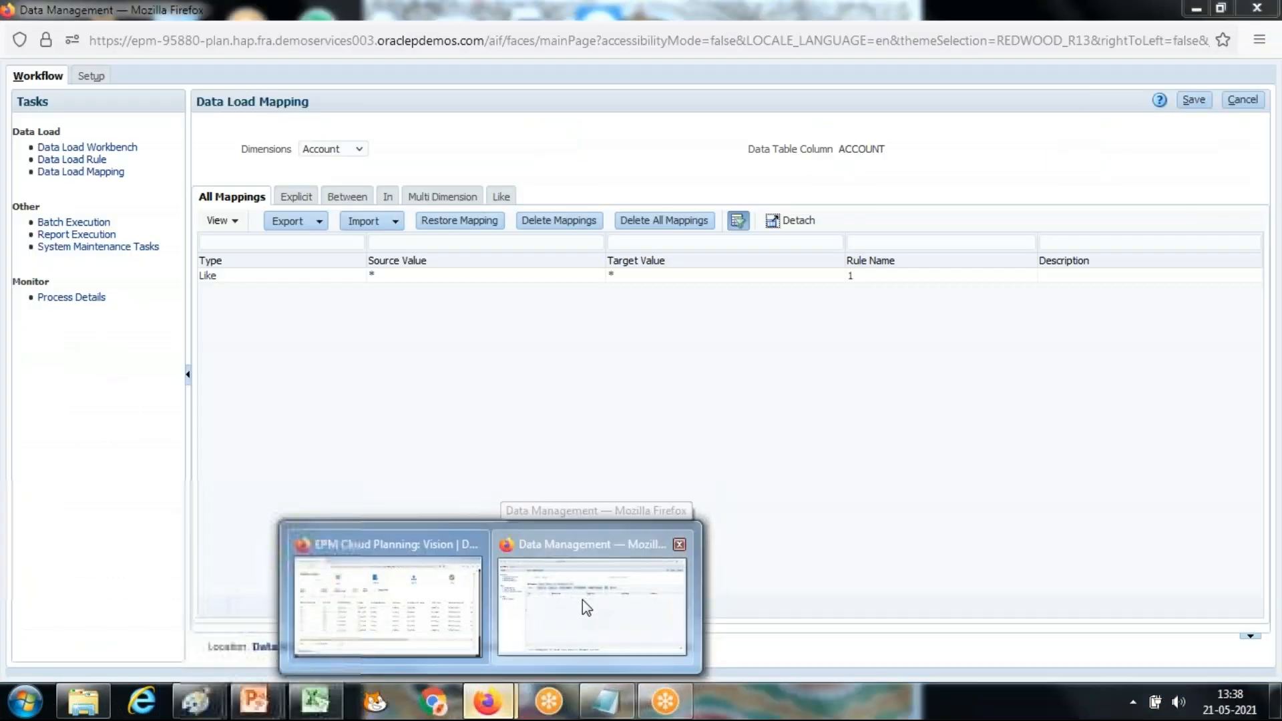
left_click(582, 599)
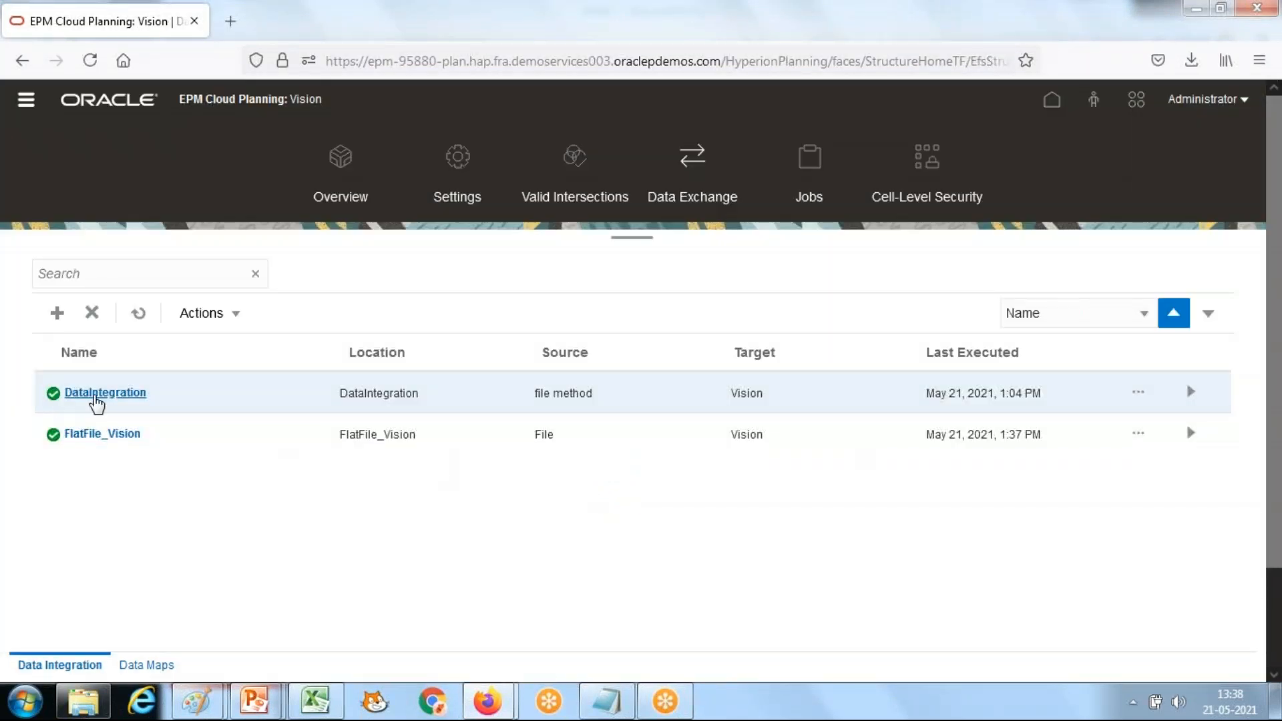
mouse_move(58, 447)
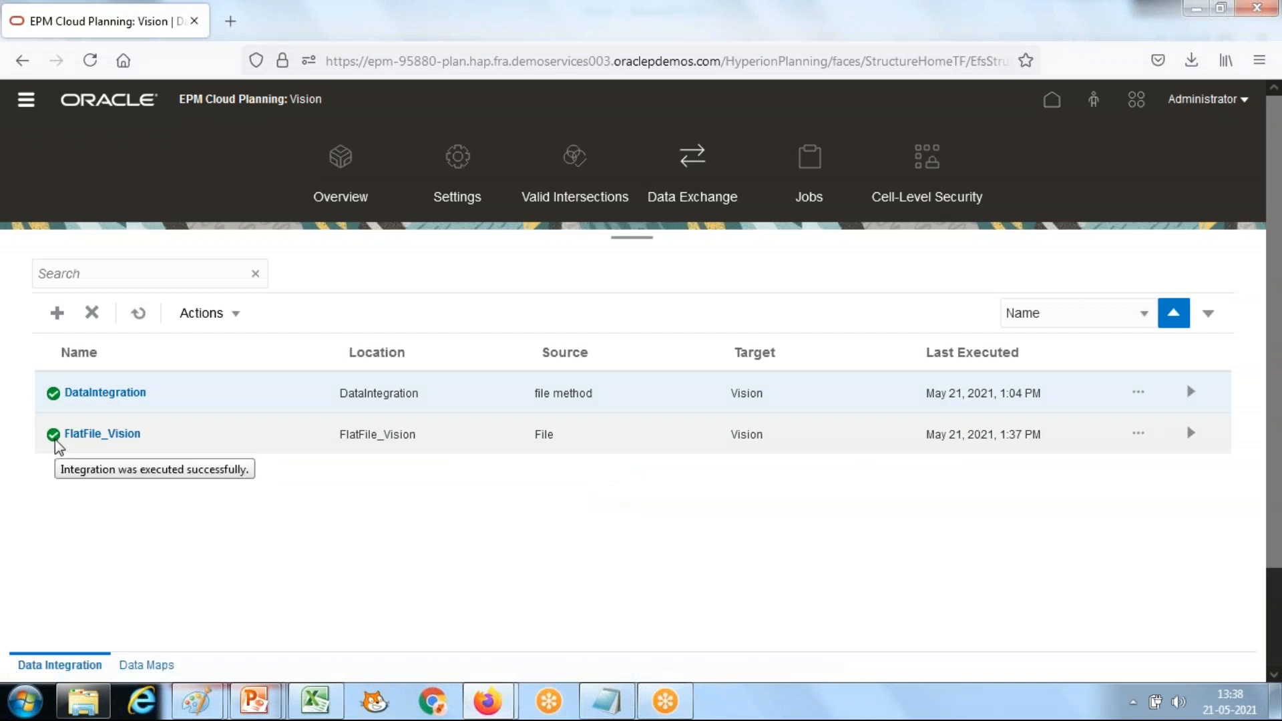
Check the Excel grid once more, then switch to PowerPoint and end the running slide show
left_click(315, 701)
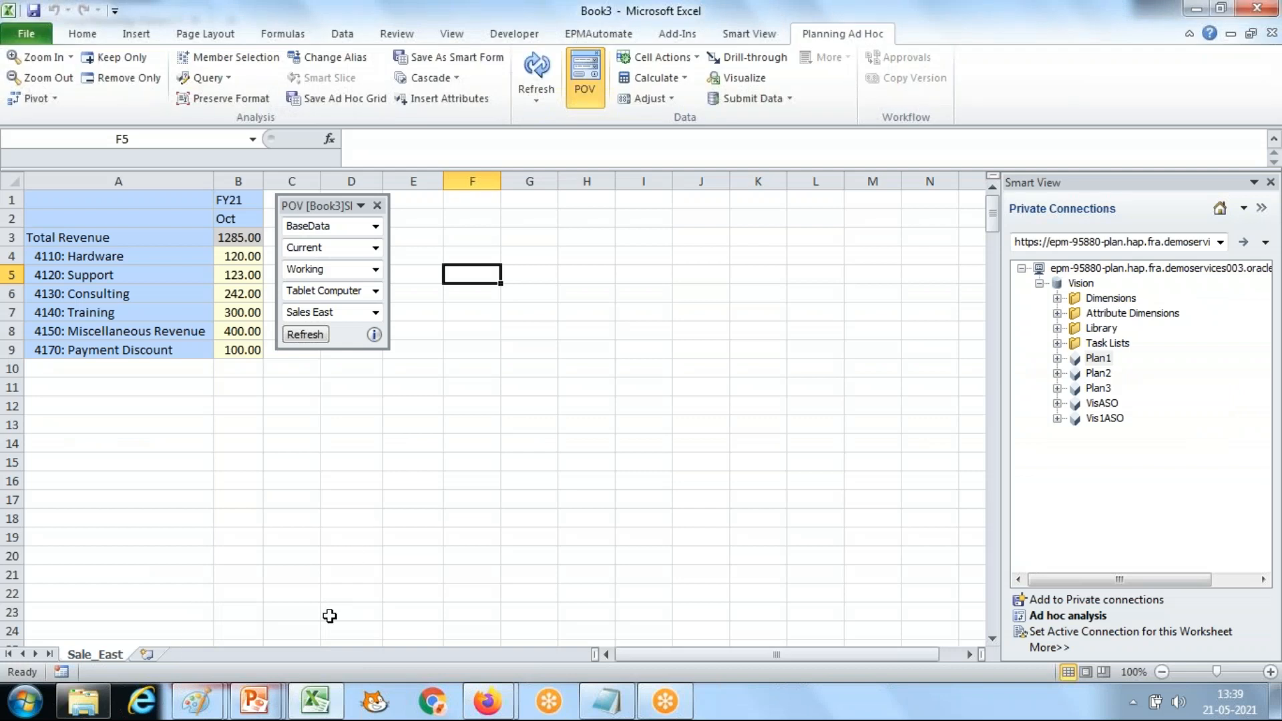
left_click(271, 696)
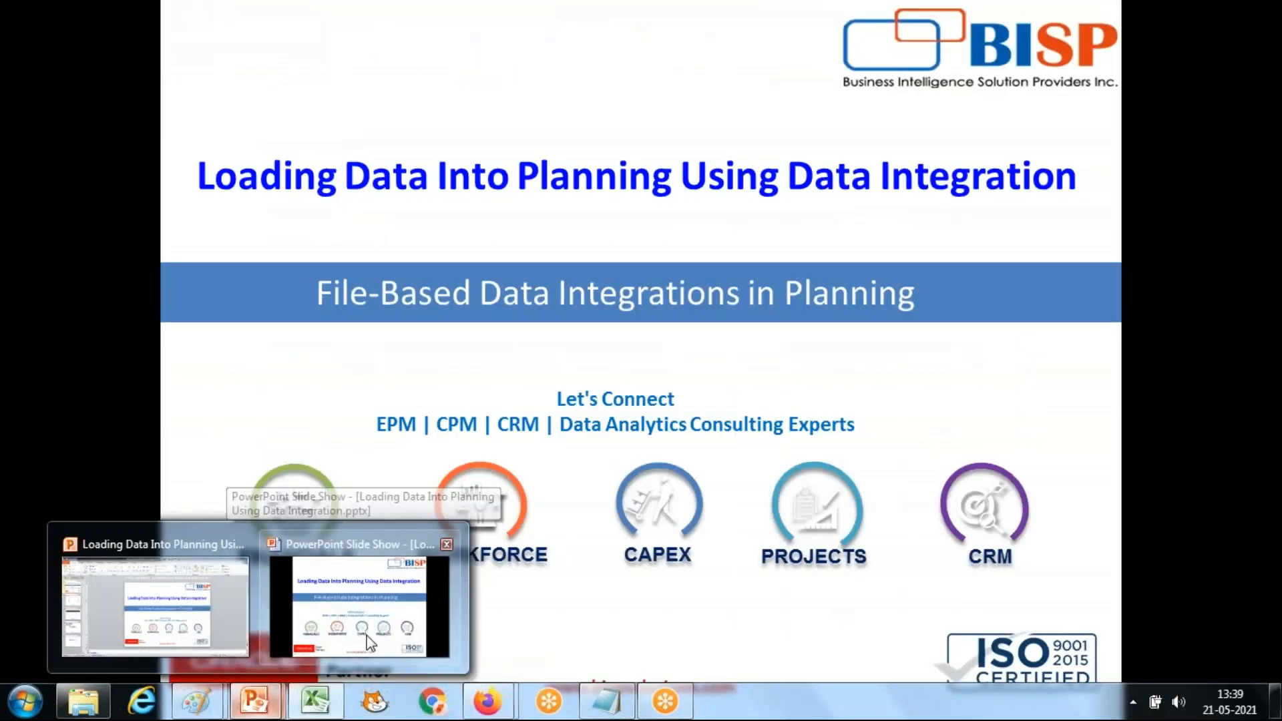
left_click(368, 643)
key("Escape")
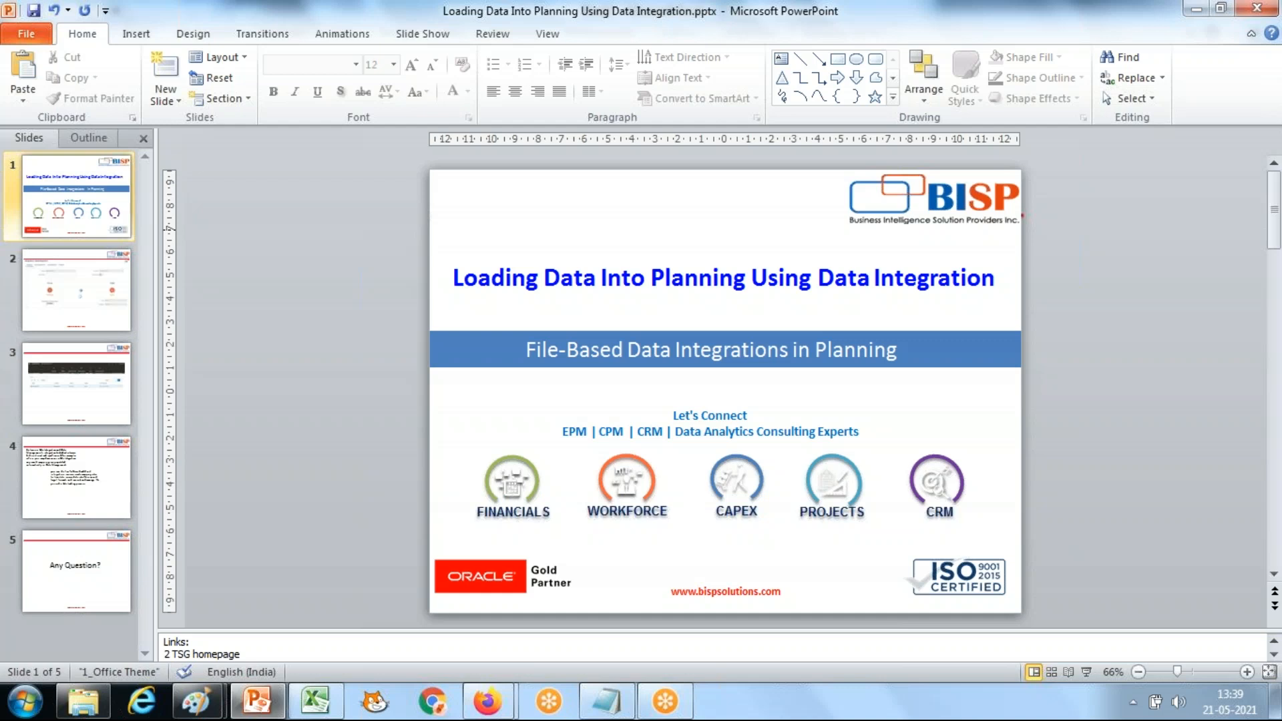